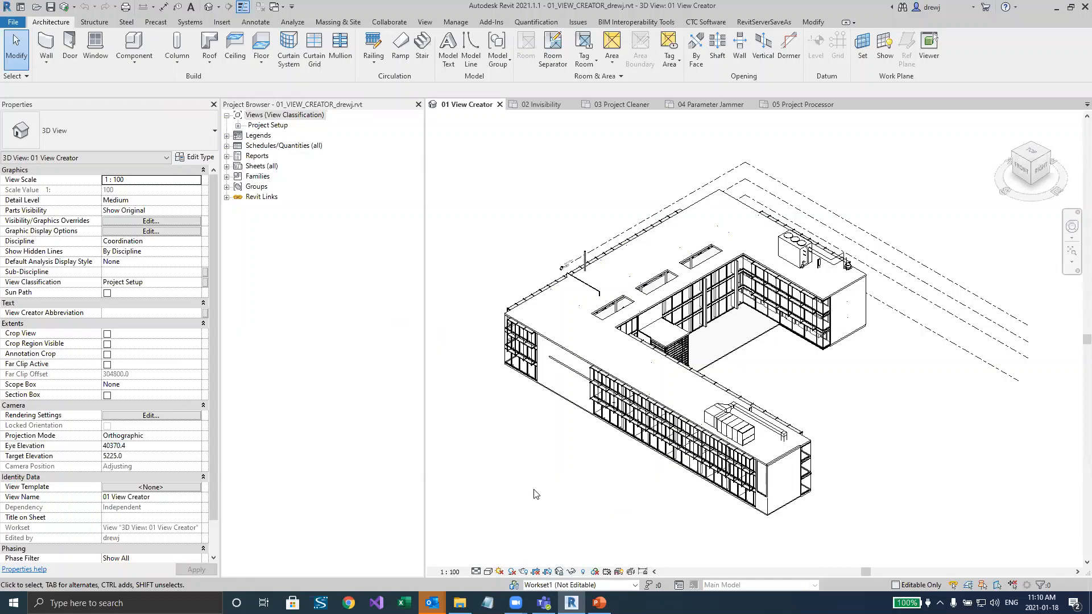
Examine the linked structural model, then select the roof-area ductwork with a window and review its element categories in the filter
{"action": "left_click", "coordinate": [642, 362]}
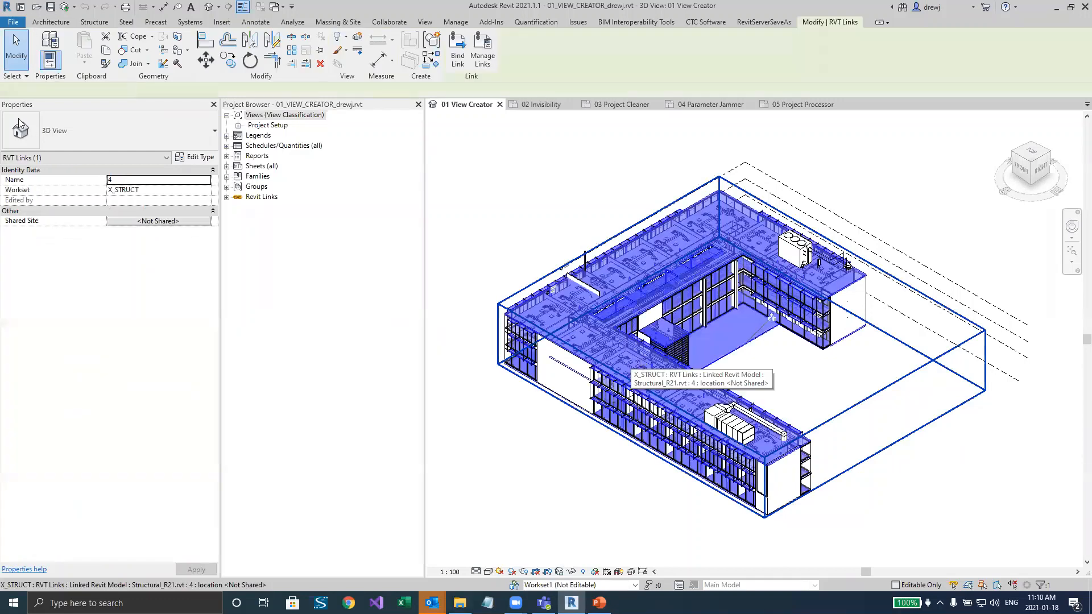
{"action": "key", "text": "Escape"}
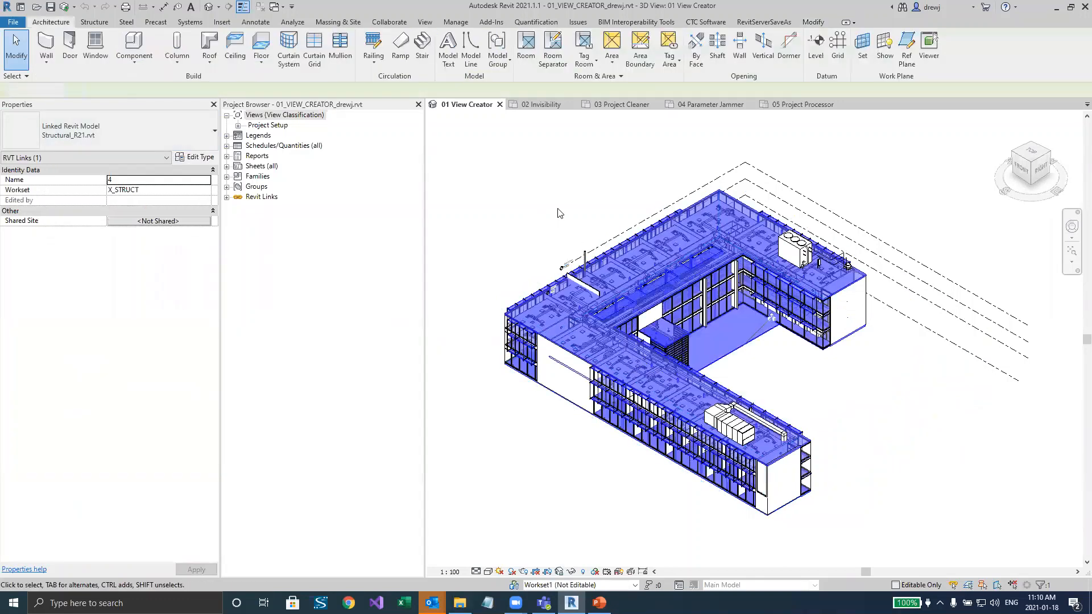
{"action": "left_click_drag", "start_coordinate": [560, 201], "coordinate": [643, 284]}
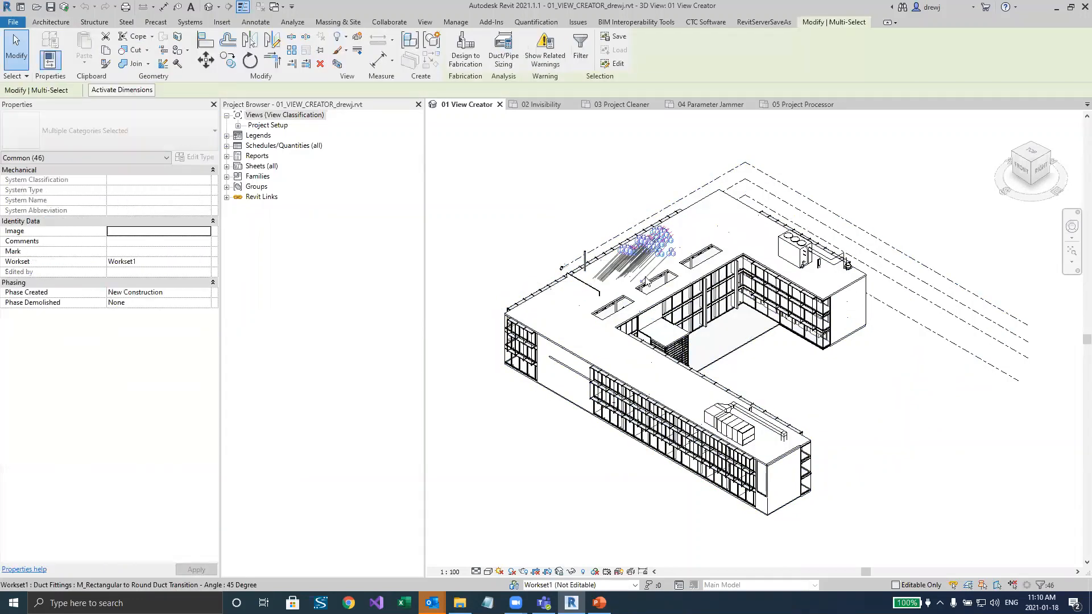
{"action": "left_click", "coordinate": [581, 48]}
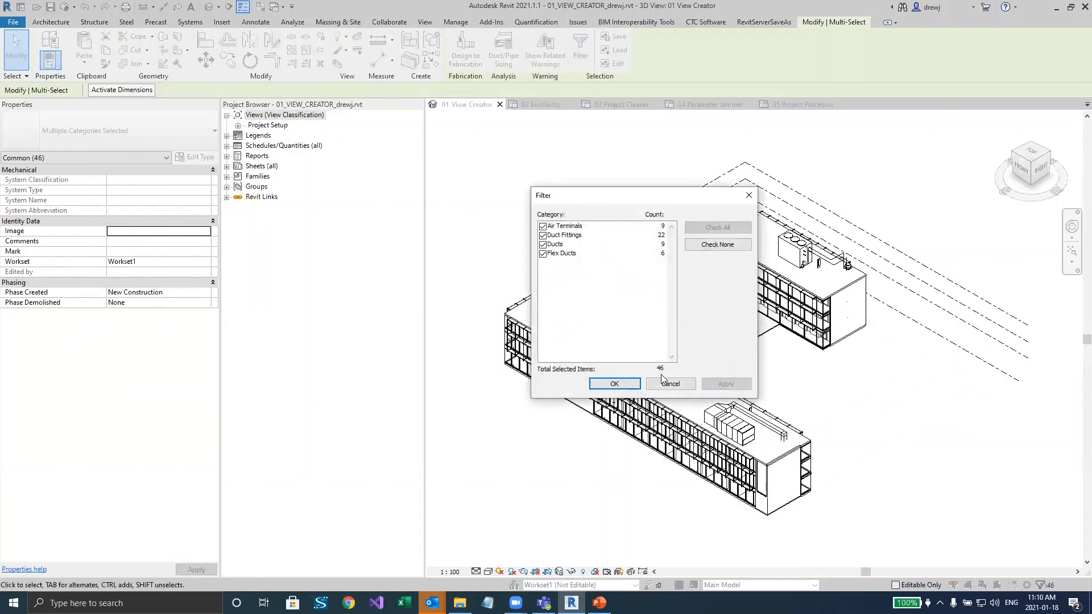
{"action": "left_click", "coordinate": [669, 384]}
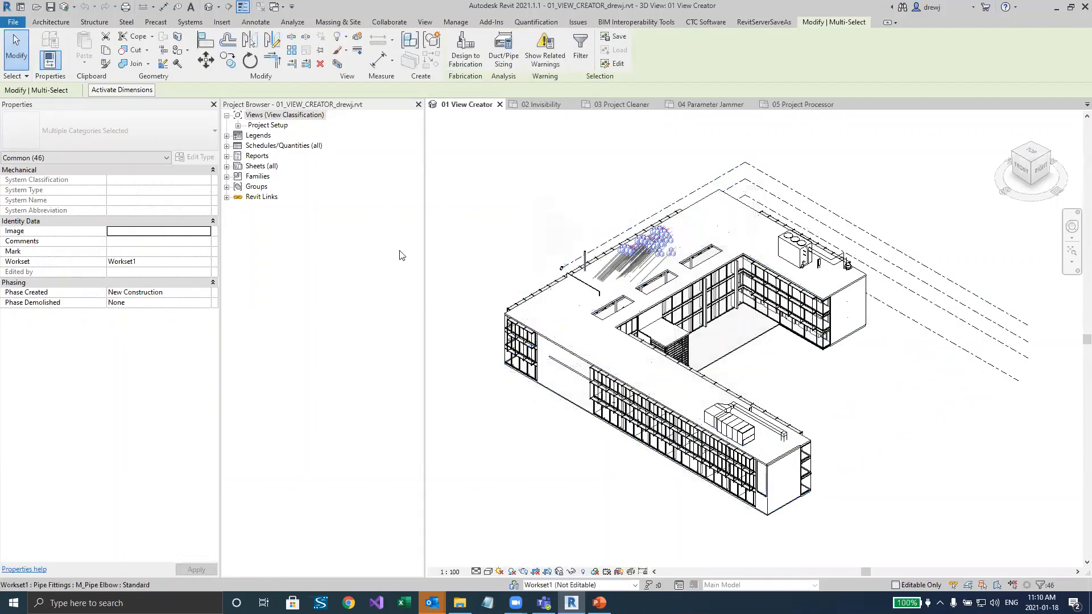
Look through the Project Setup 3D views in the project browser and dismiss the save reminder without saving
{"action": "left_click", "coordinate": [238, 125]}
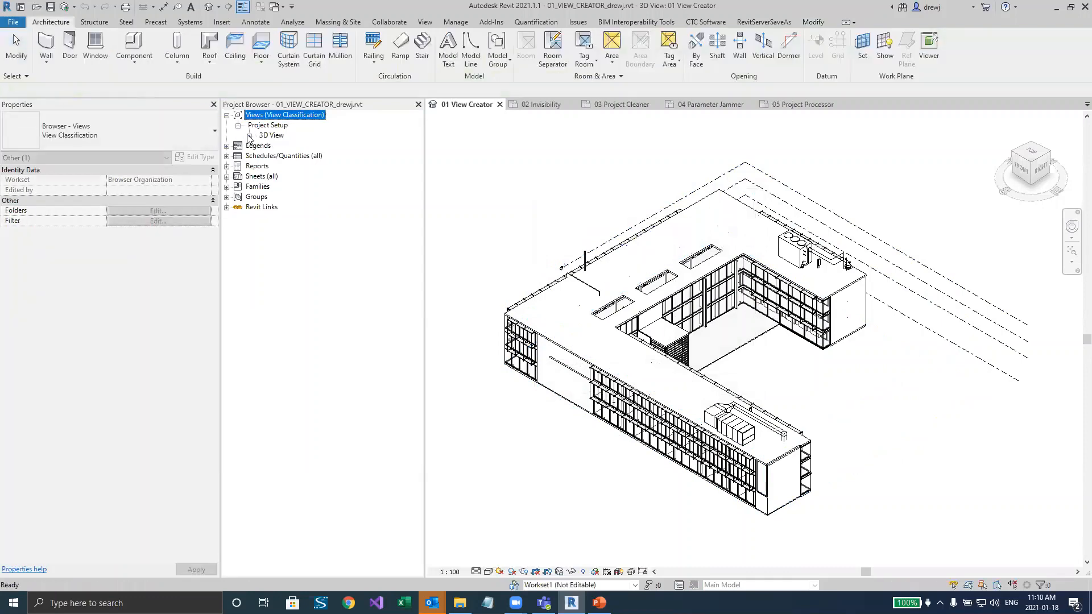
{"action": "left_click", "coordinate": [249, 136]}
{"action": "left_click", "coordinate": [274, 147]}
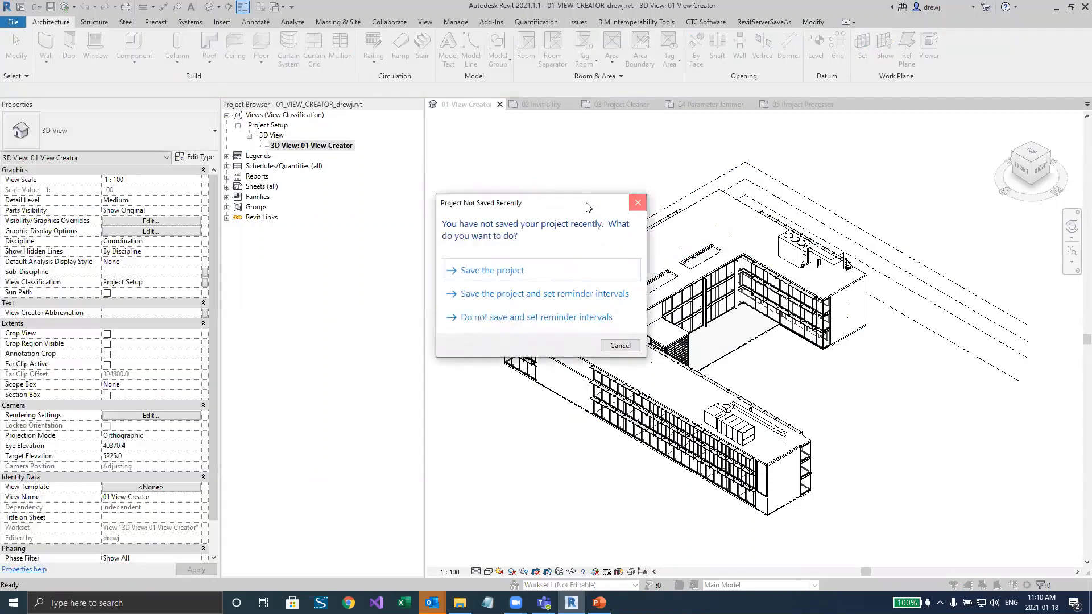
{"action": "left_click", "coordinate": [637, 203]}
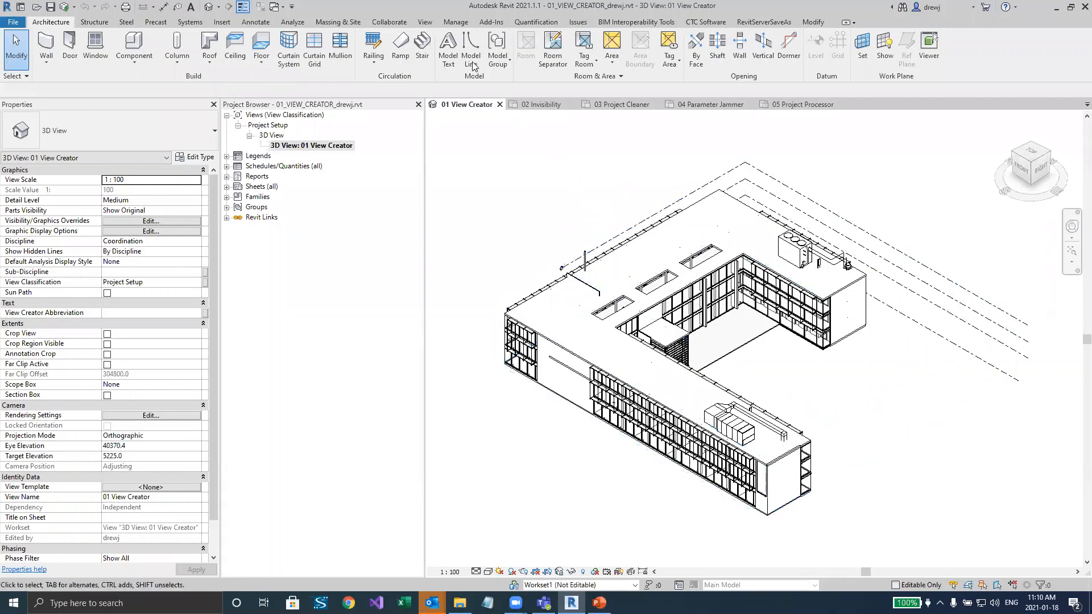
Review the floor, structural and area plan view templates, including HVAC Duct Plan Working and Plumbing Plan Working, without changing them
{"action": "left_click", "coordinate": [425, 21]}
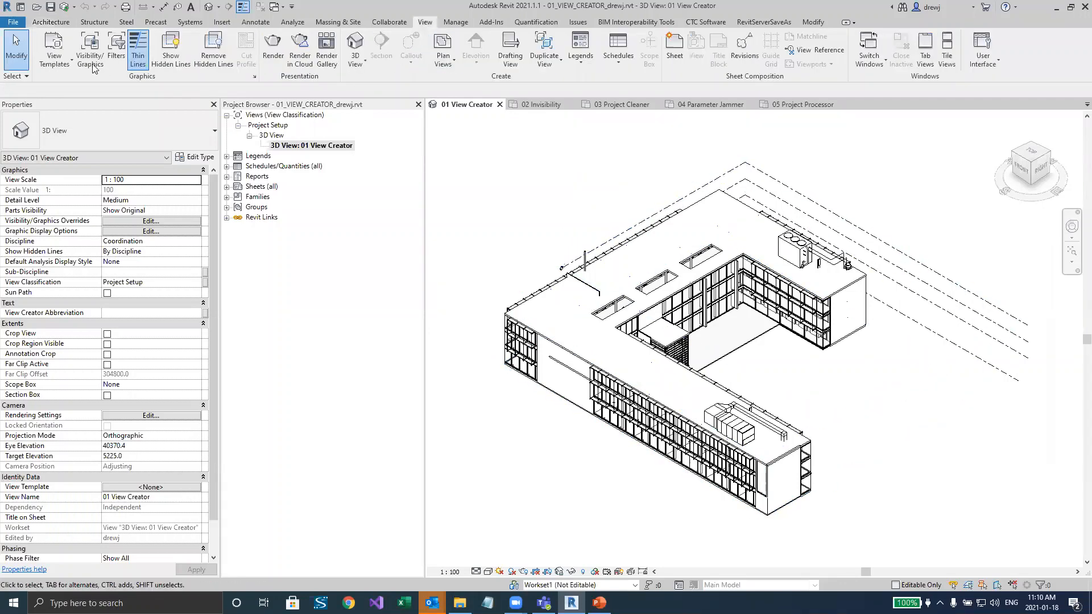
{"action": "left_click", "coordinate": [61, 65]}
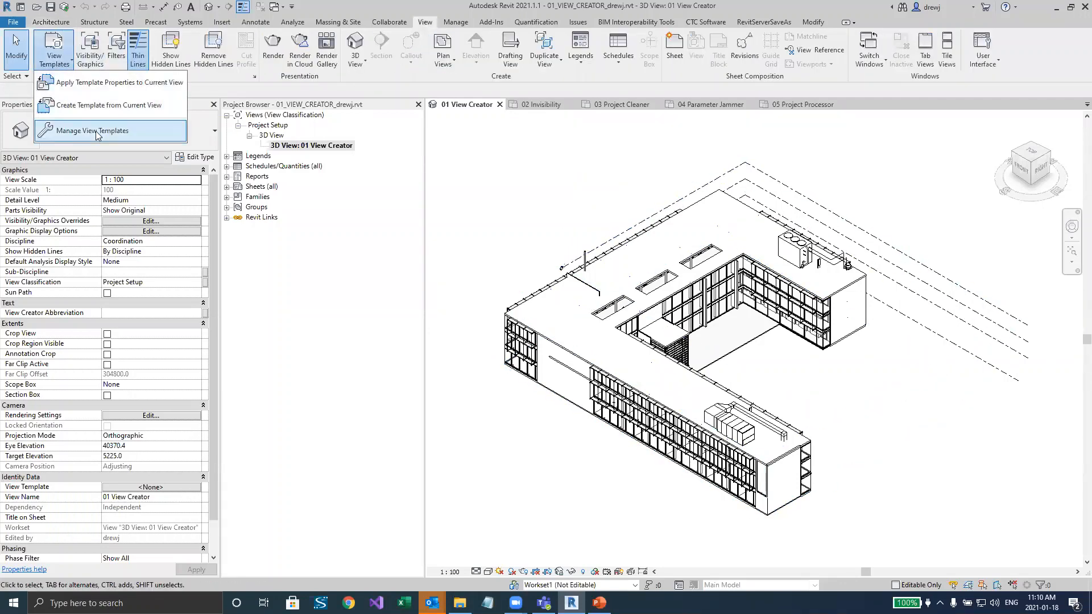
{"action": "left_click", "coordinate": [95, 131]}
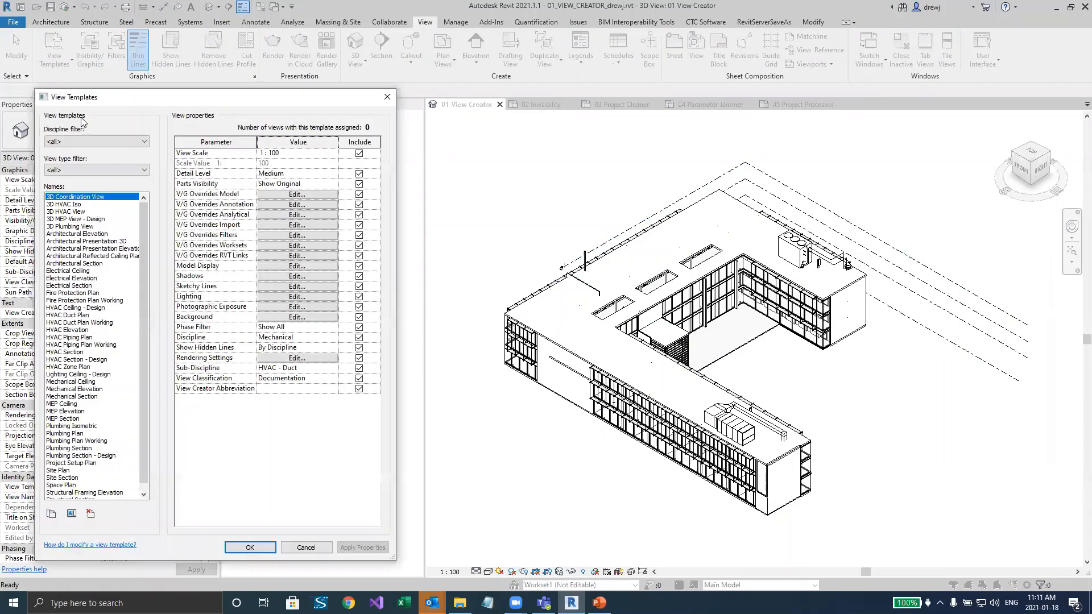
{"action": "left_click", "coordinate": [82, 168]}
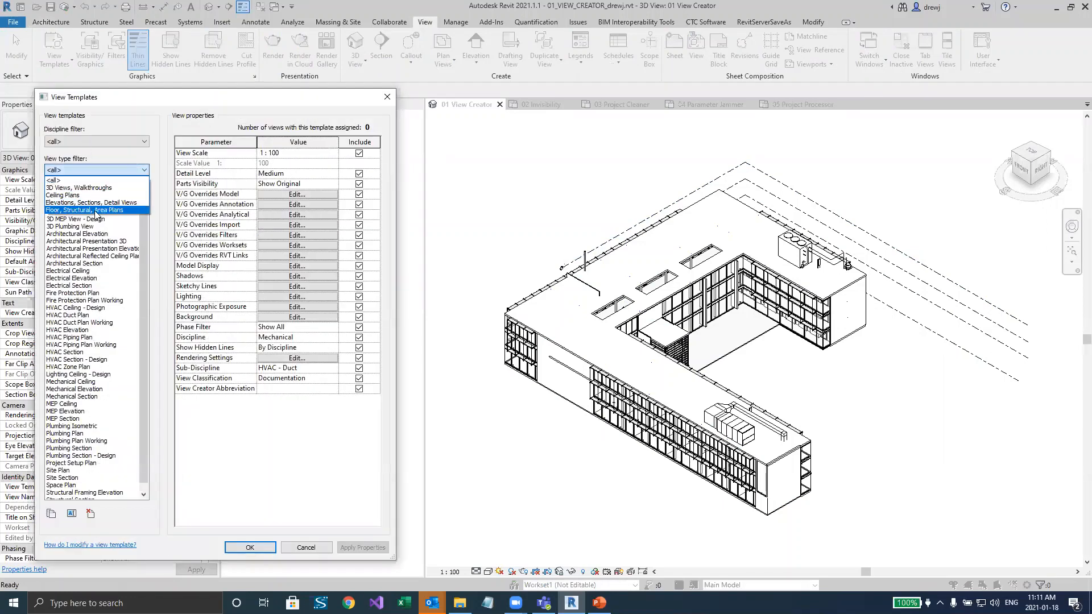
{"action": "left_click", "coordinate": [89, 215]}
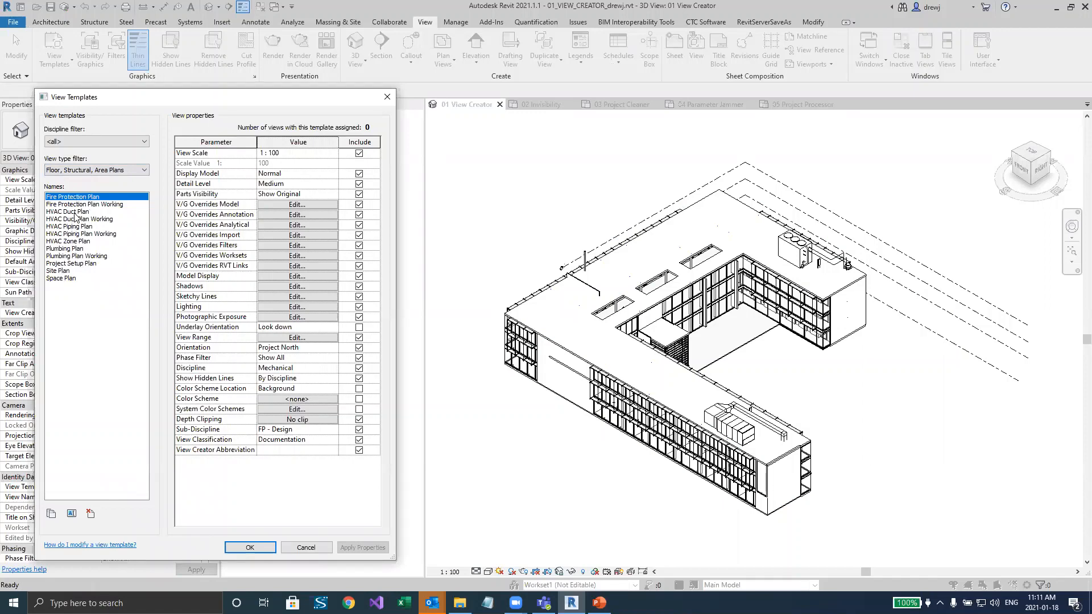
{"action": "left_click", "coordinate": [75, 213]}
{"action": "left_click", "coordinate": [82, 220]}
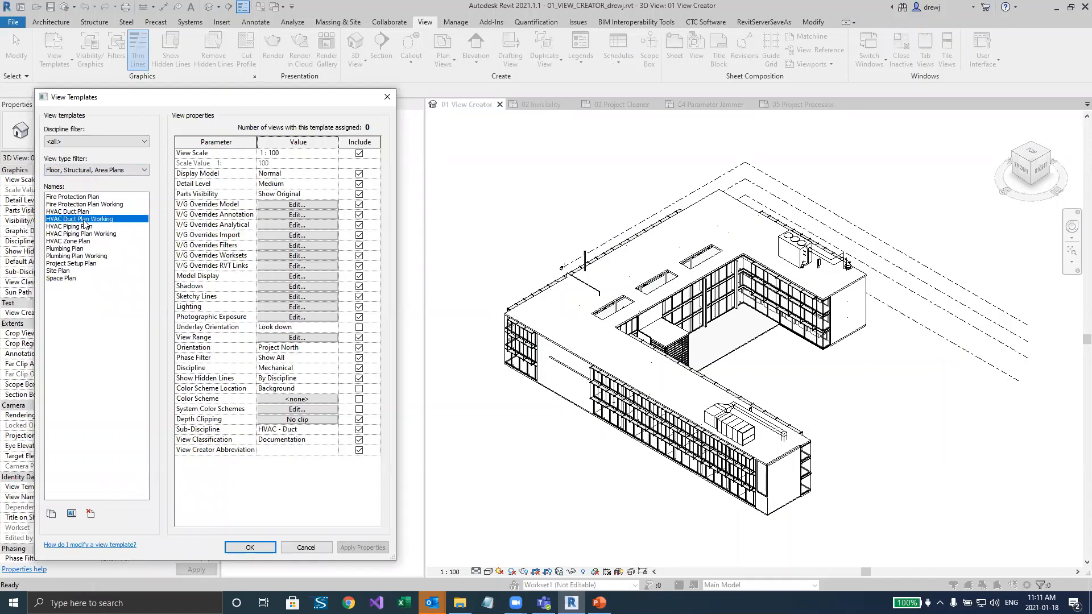
{"action": "left_click", "coordinate": [86, 249]}
{"action": "left_click", "coordinate": [88, 257]}
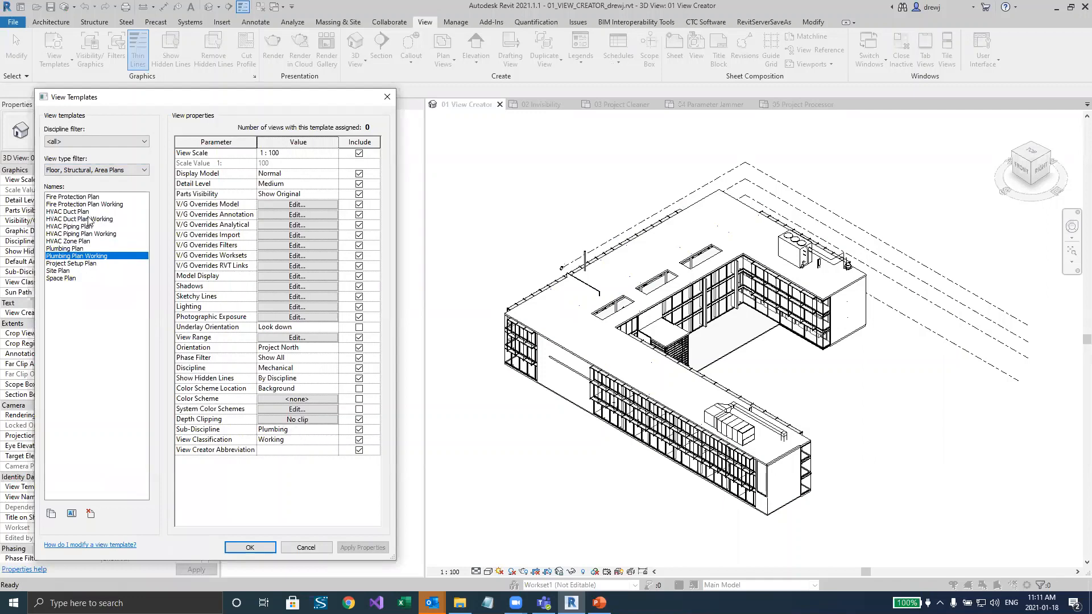
{"action": "left_click", "coordinate": [304, 547]}
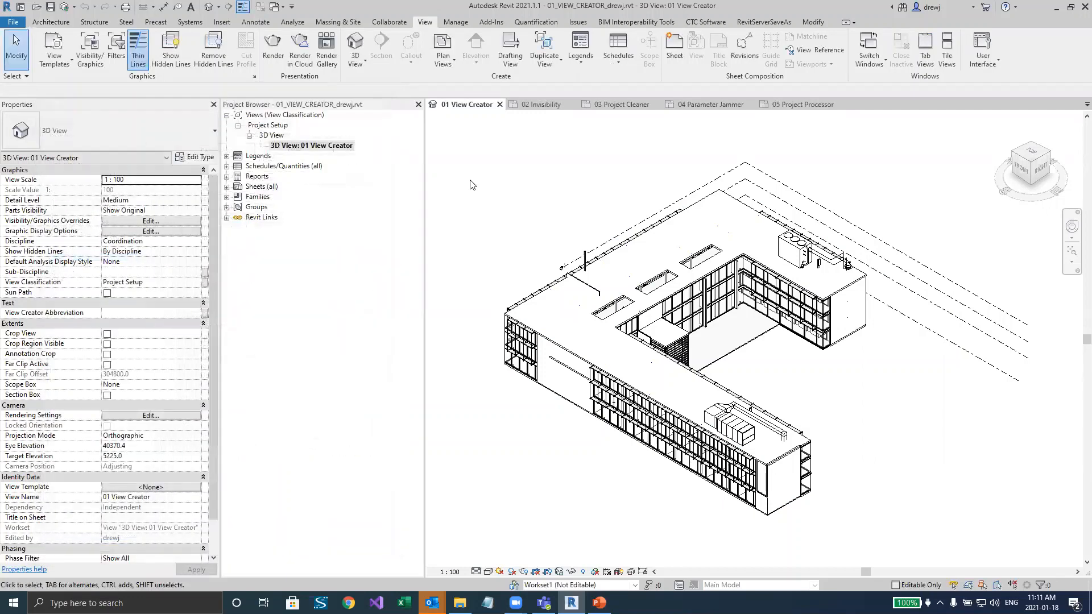
Look over the free tools of the CTC BIM Project Suite and open its View Creator
{"action": "left_click", "coordinate": [704, 23]}
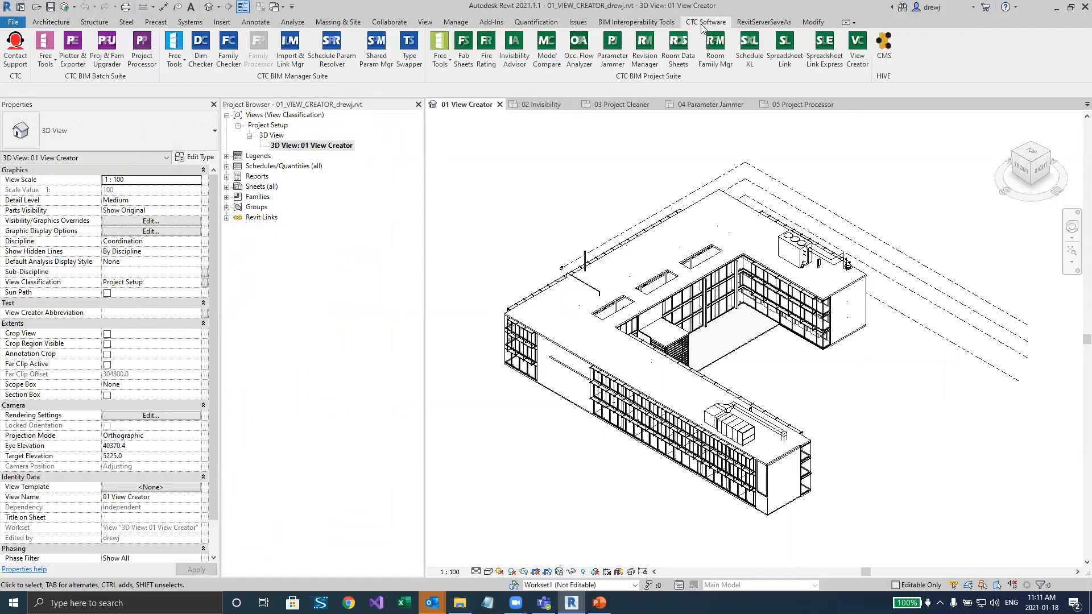
{"action": "right_click", "coordinate": [665, 82]}
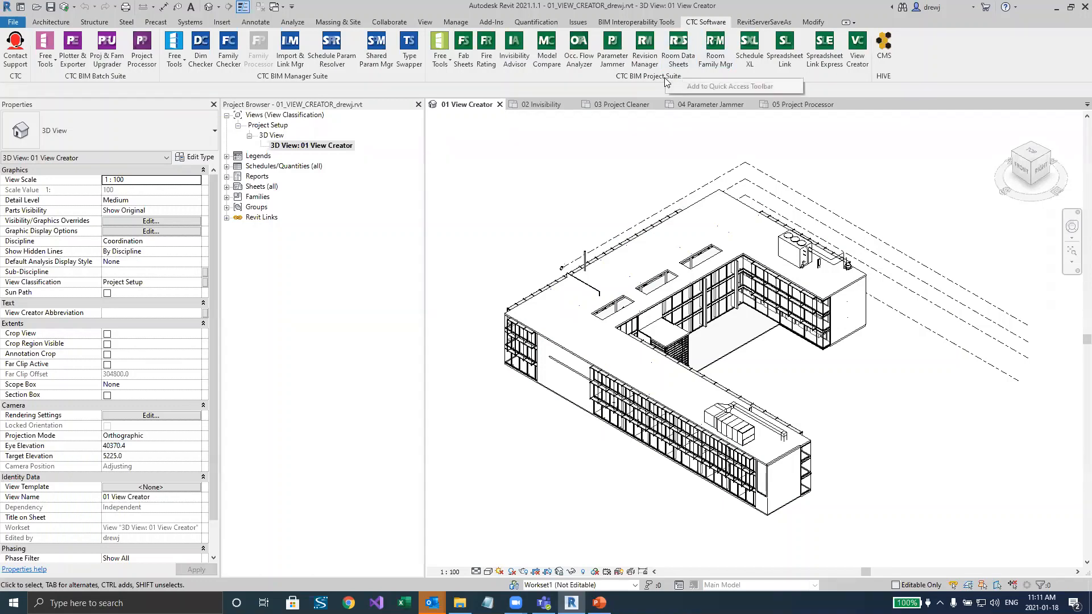
{"action": "left_click", "coordinate": [646, 84]}
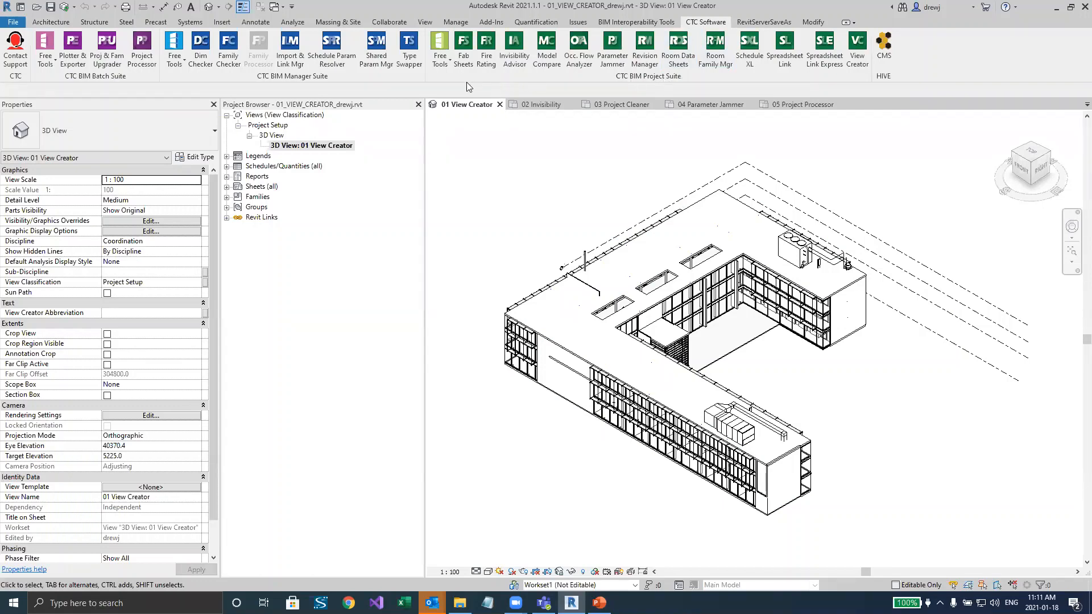
{"action": "left_click", "coordinate": [439, 63]}
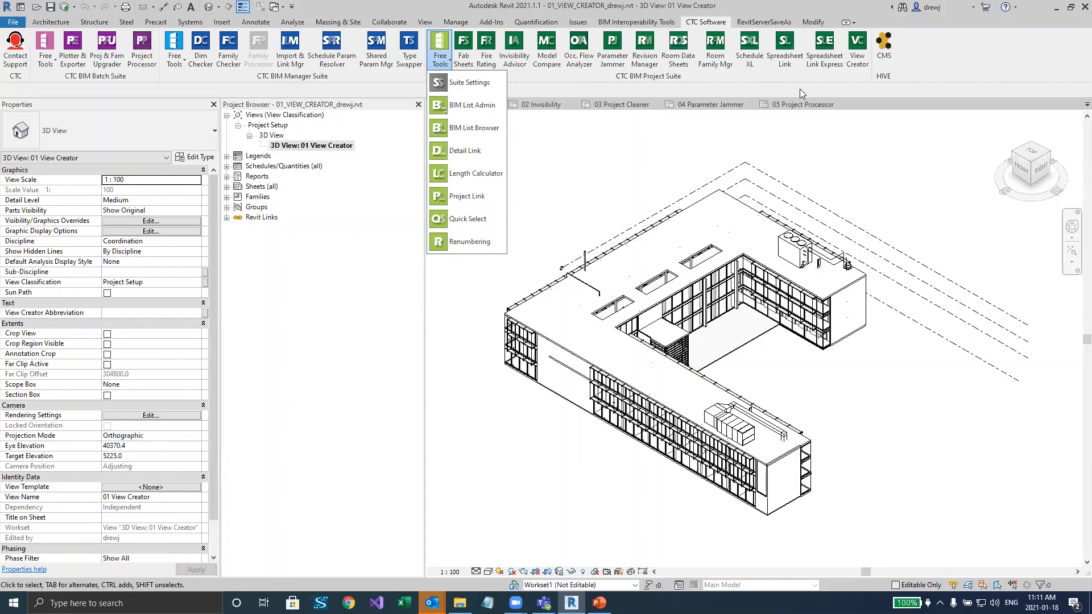
{"action": "left_click", "coordinate": [600, 96]}
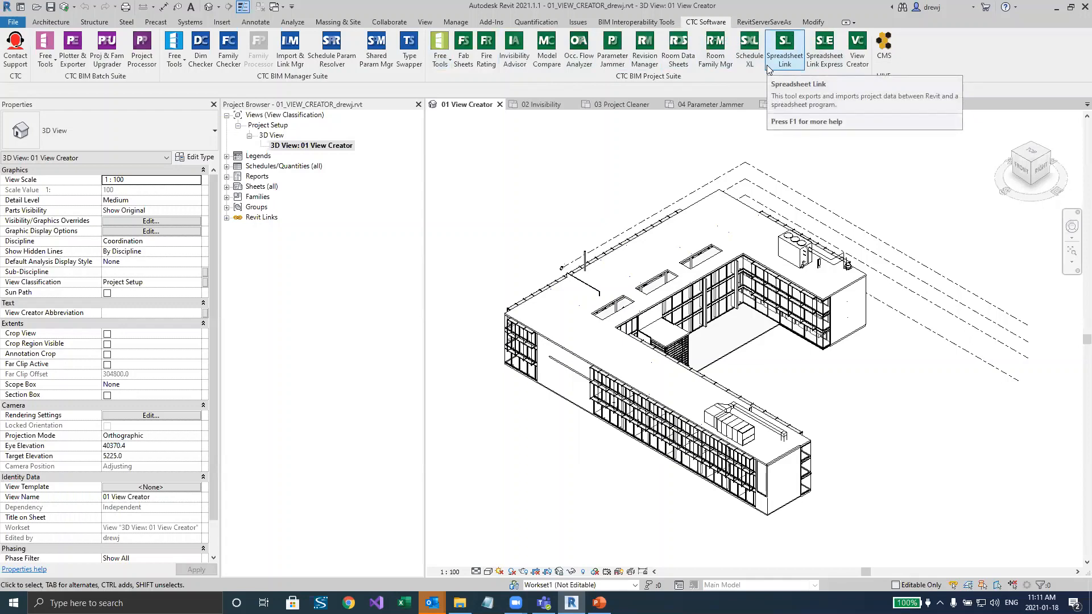
{"action": "left_click", "coordinate": [859, 64]}
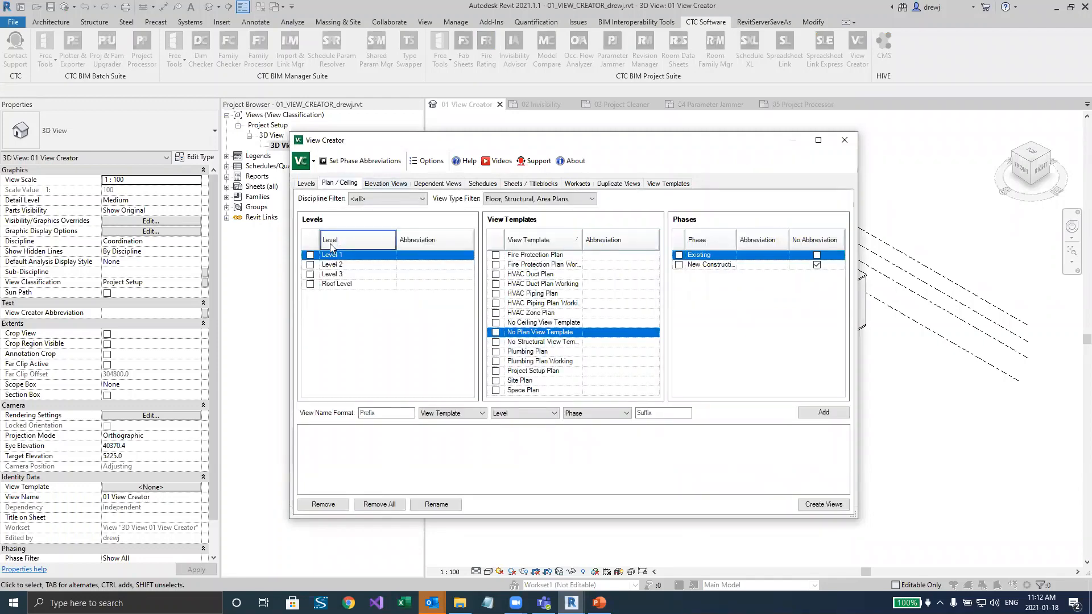
Include Level 1, Level 2, Level 3 and Roof Level for plan view creation, with the New Construction phase
{"action": "left_click", "coordinate": [310, 256]}
{"action": "key", "text": "Down"}
{"action": "key", "text": "space"}
{"action": "key", "text": "Down"}
{"action": "key", "text": "space"}
{"action": "key", "text": "Down"}
{"action": "key", "text": "space"}
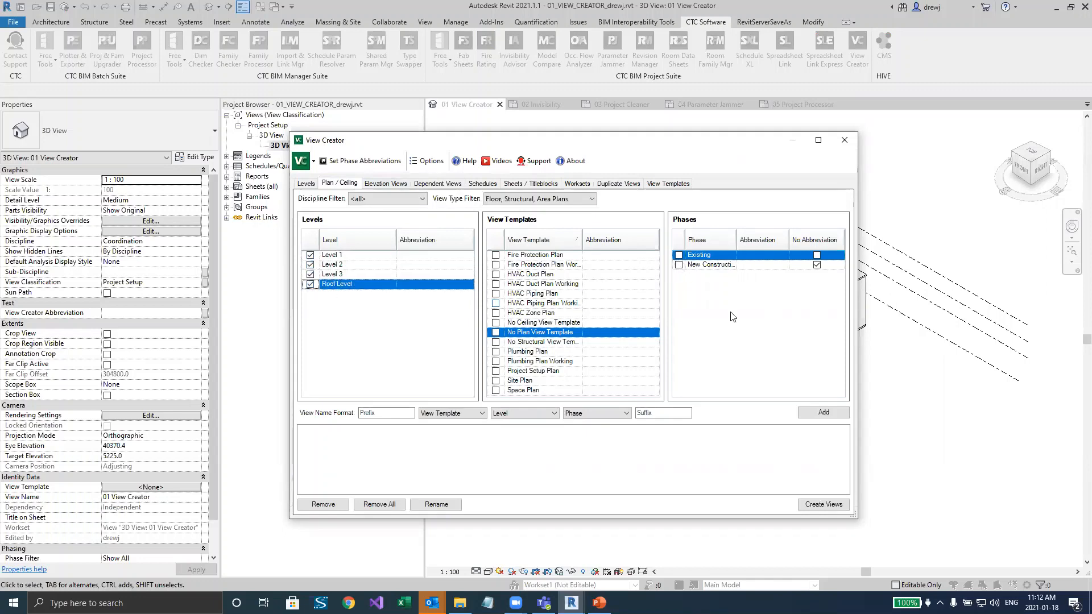
{"action": "key", "text": "Down"}
{"action": "key", "text": "space"}
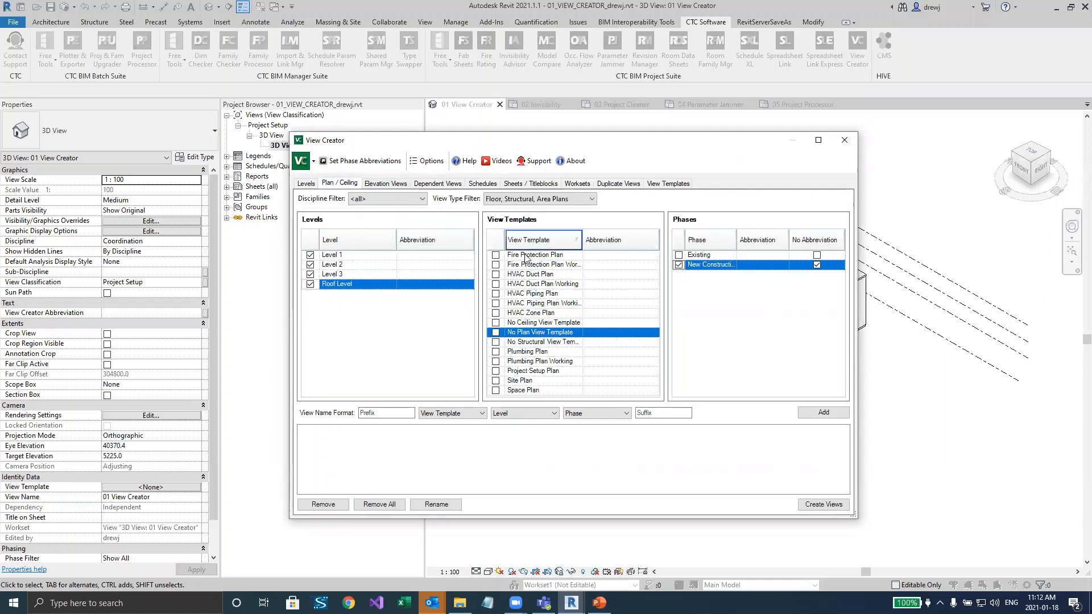
Include all Fire Protection, HVAC, Plumbing, Project Setup, Site and Space plan view templates, leaving out the three no-template entries
{"action": "left_click", "coordinate": [496, 255]}
{"action": "left_click", "coordinate": [496, 265]}
{"action": "left_click", "coordinate": [496, 274]}
{"action": "left_click", "coordinate": [496, 284]}
{"action": "left_click", "coordinate": [496, 294]}
{"action": "left_click", "coordinate": [496, 303]}
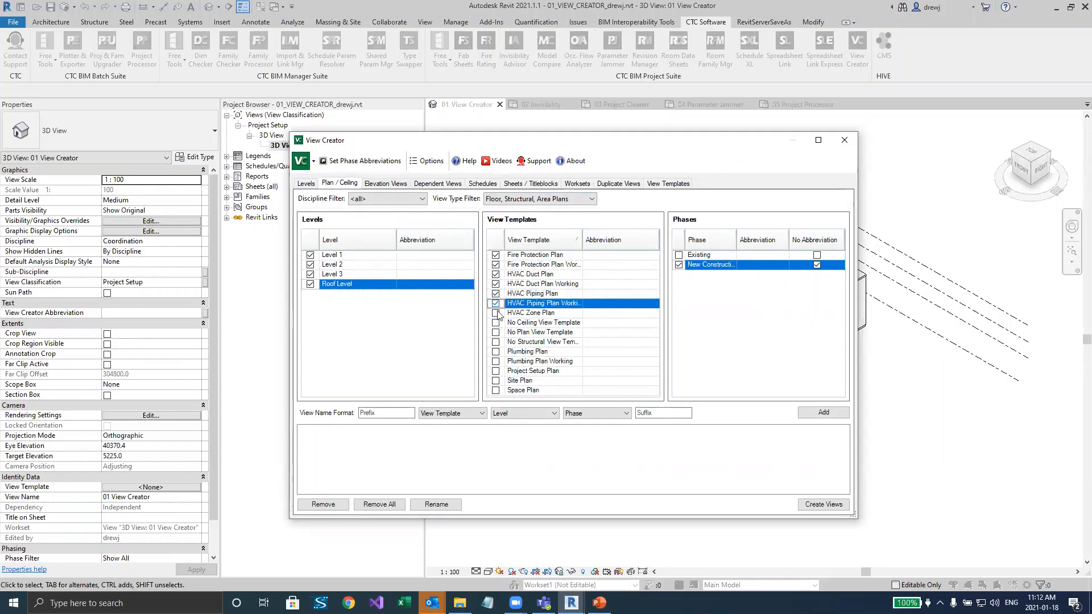
{"action": "left_click", "coordinate": [496, 313]}
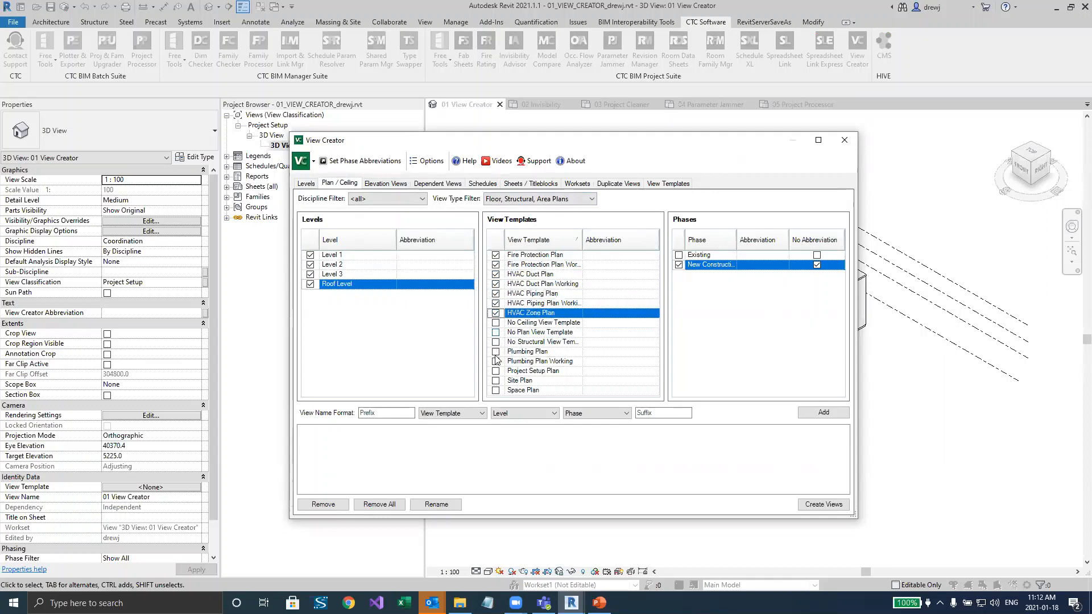
{"action": "left_click", "coordinate": [496, 352]}
{"action": "left_click", "coordinate": [496, 361]}
{"action": "left_click", "coordinate": [496, 371]}
{"action": "left_click", "coordinate": [496, 380]}
{"action": "left_click", "coordinate": [496, 390]}
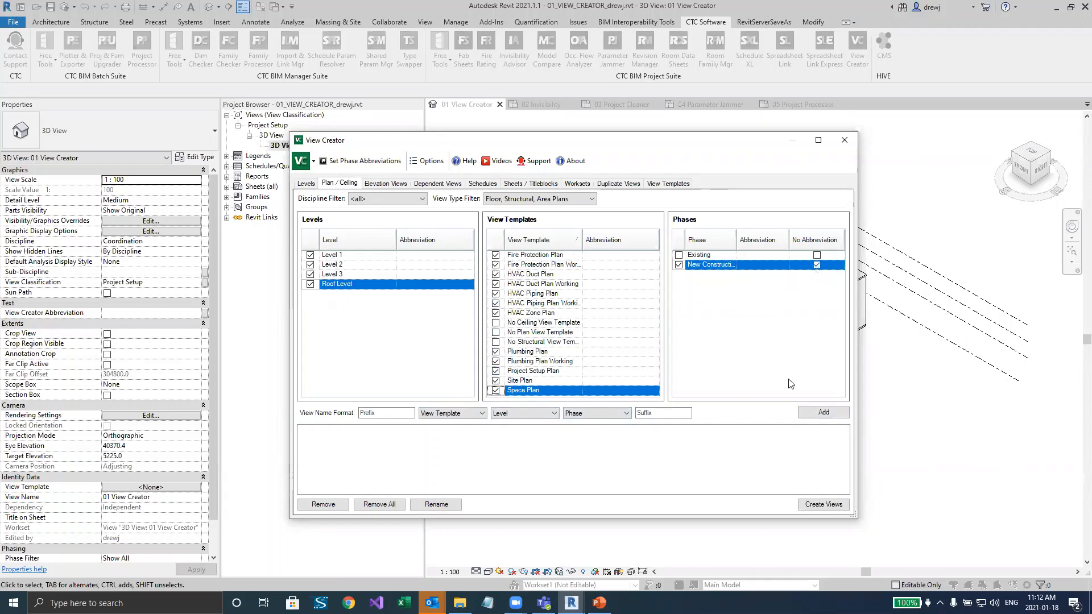
Add the chosen level, template and phase combinations to the list of views to create and review the generated names
{"action": "left_click", "coordinate": [827, 414]}
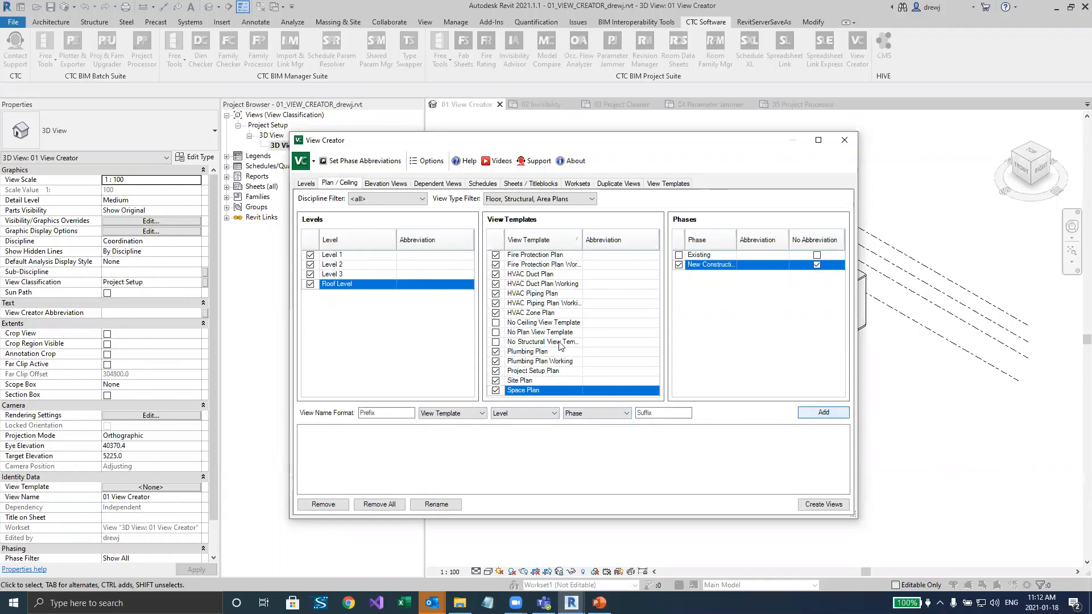
{"action": "left_click", "coordinate": [380, 431]}
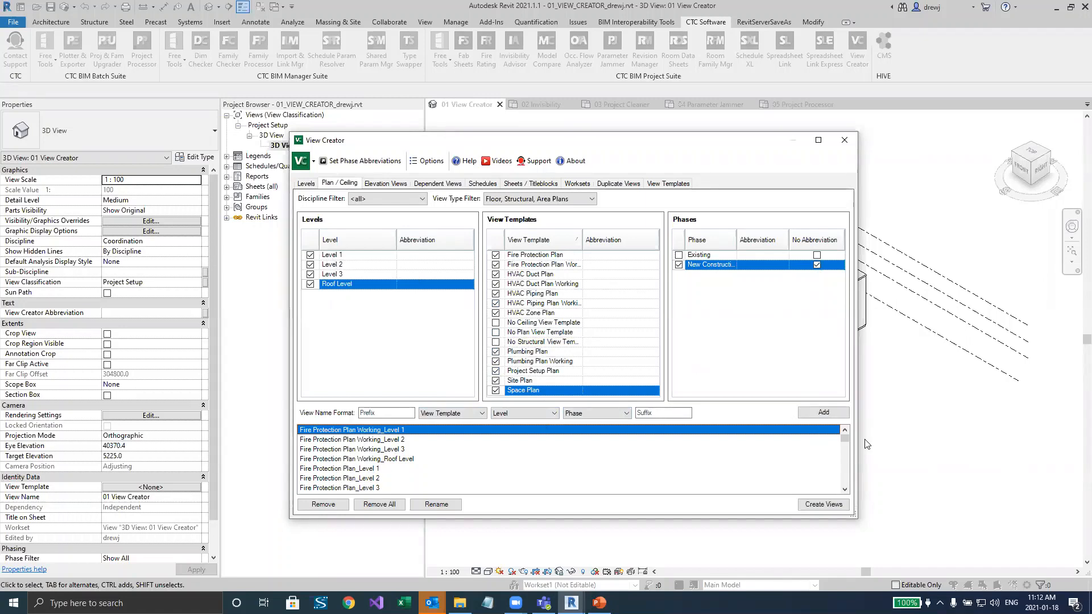
{"action": "left_click_drag", "start_coordinate": [845, 440], "coordinate": [845, 492]}
{"action": "scroll", "coordinate": [845, 493], "scroll_direction": "down", "scroll_amount": 8}
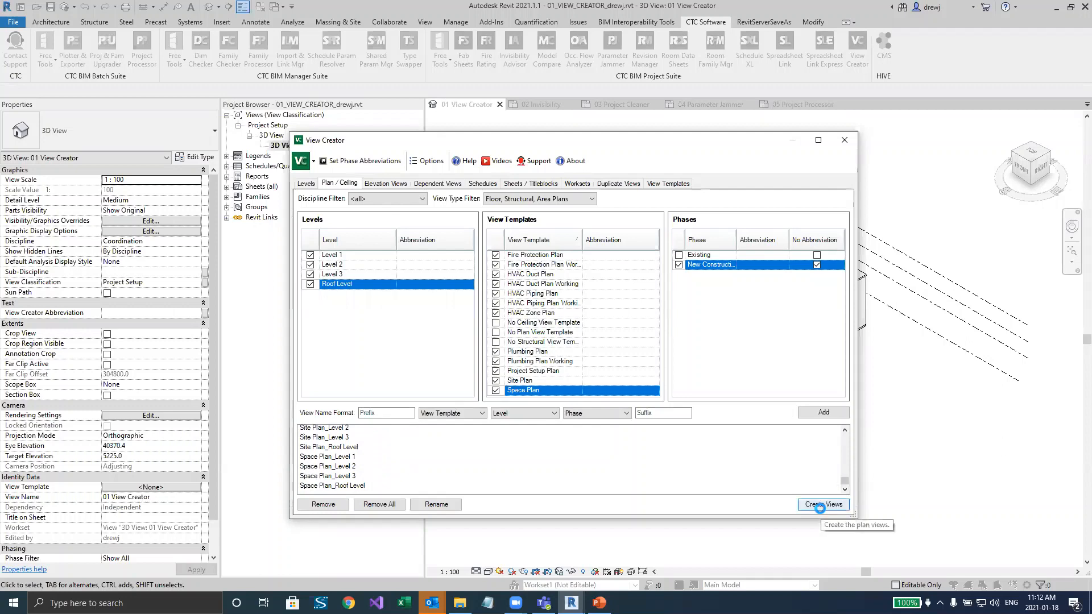
Create all the listed plan views and close View Creator
{"action": "left_click", "coordinate": [820, 509]}
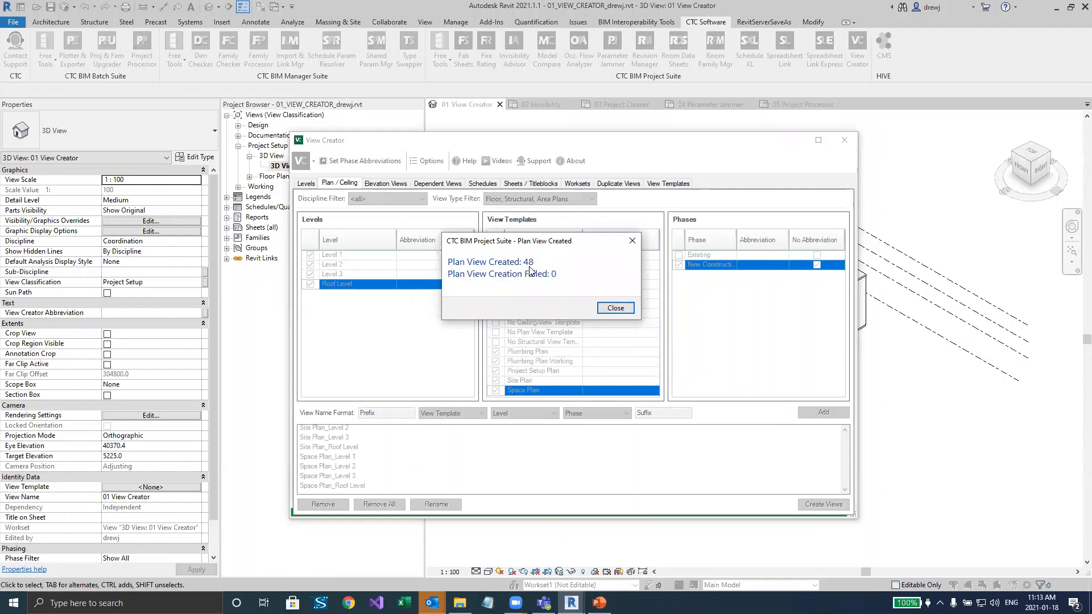
{"action": "left_click", "coordinate": [610, 308]}
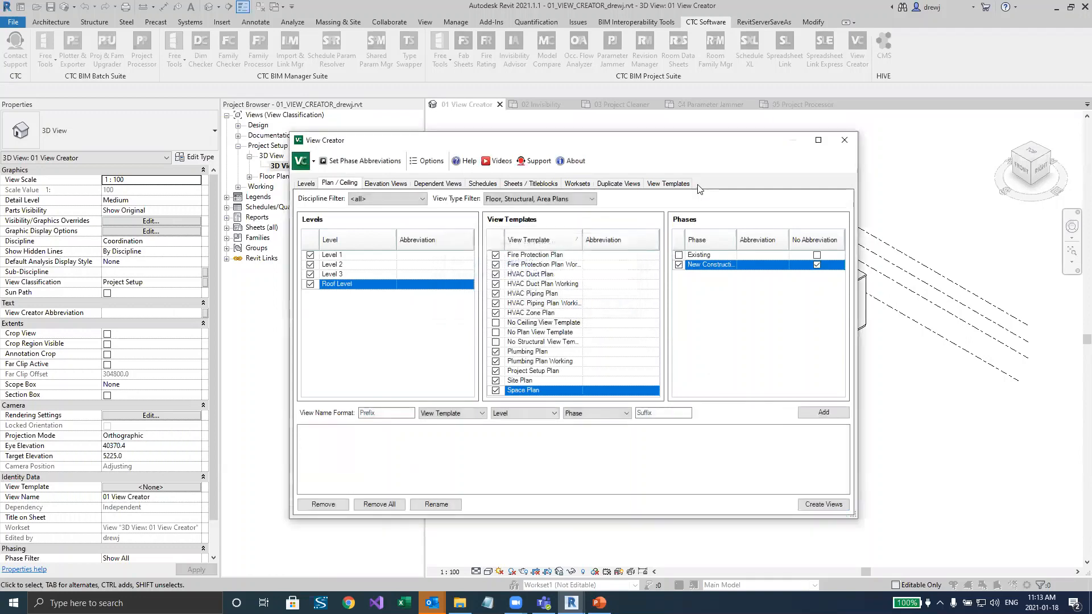
{"action": "left_click", "coordinate": [844, 140]}
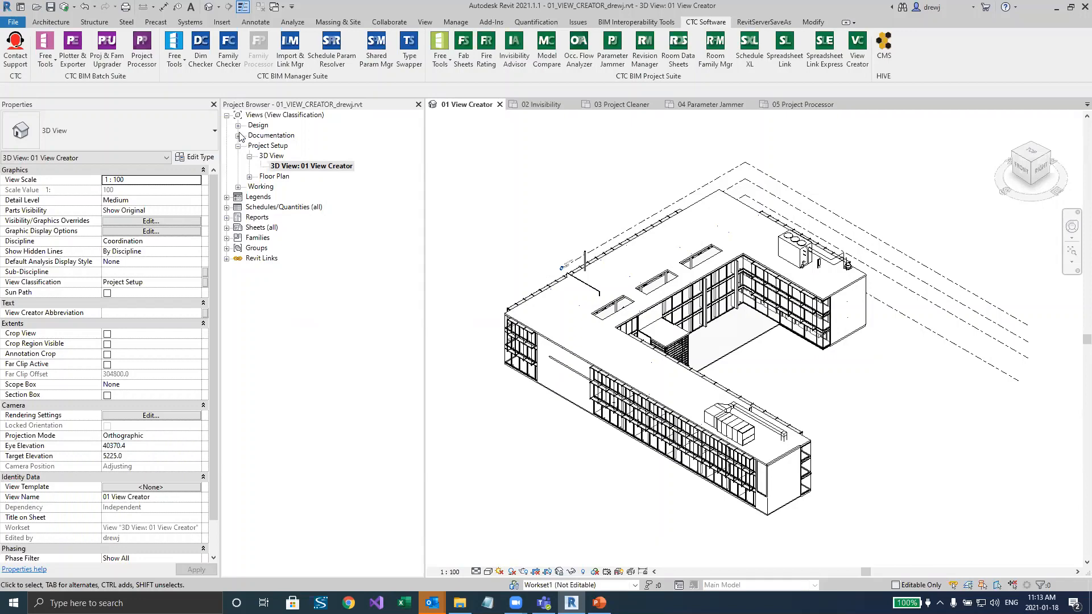
Examine the floor plans under Working in the project browser, including the properties of HVAC Duct Plan Working_Level 1
{"action": "left_click", "coordinate": [237, 186]}
{"action": "left_click", "coordinate": [249, 196]}
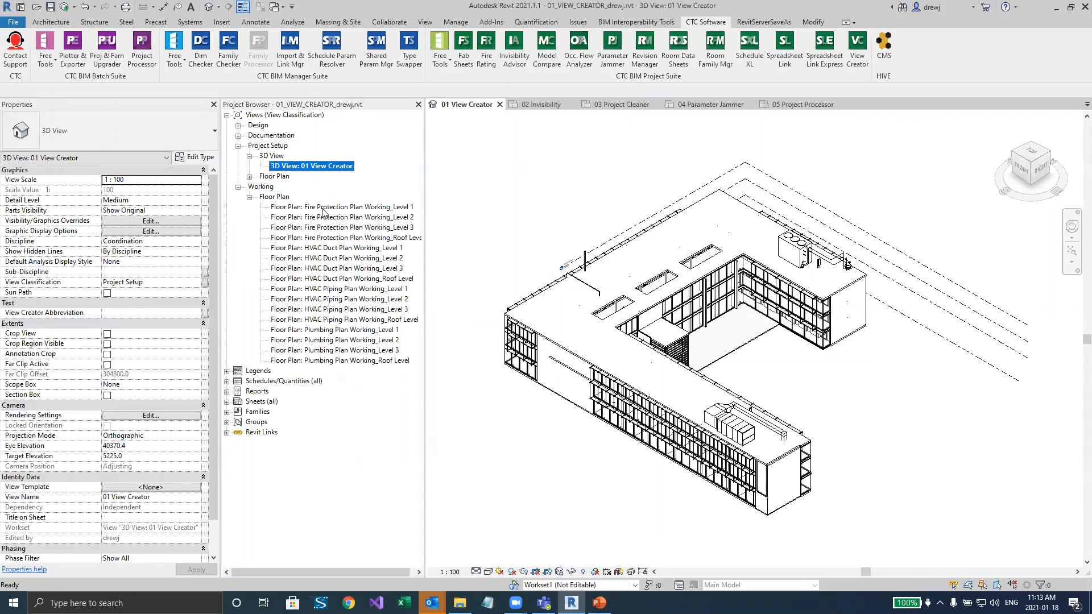
{"action": "left_click", "coordinate": [323, 212]}
{"action": "left_click", "coordinate": [336, 249]}
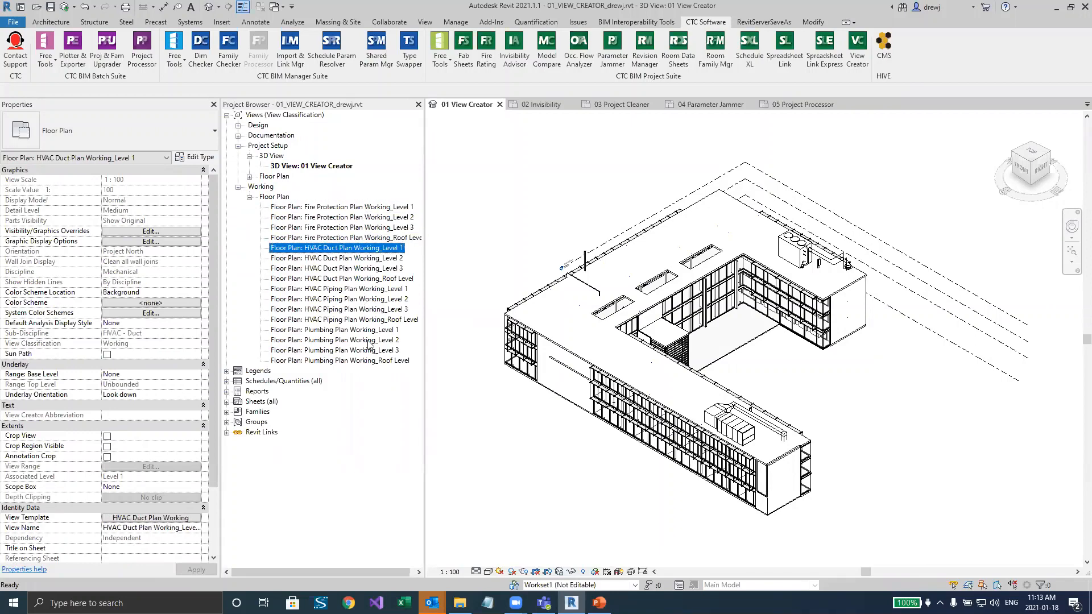
Open the HVAC Duct Plan Working_Level 1 floor plan, review its view properties and available view commands, and close the view
{"action": "key", "text": "Down"}
{"action": "key", "text": "Down"}
{"action": "key", "text": "Down"}
{"action": "key", "text": "Down"}
{"action": "key", "text": "Down"}
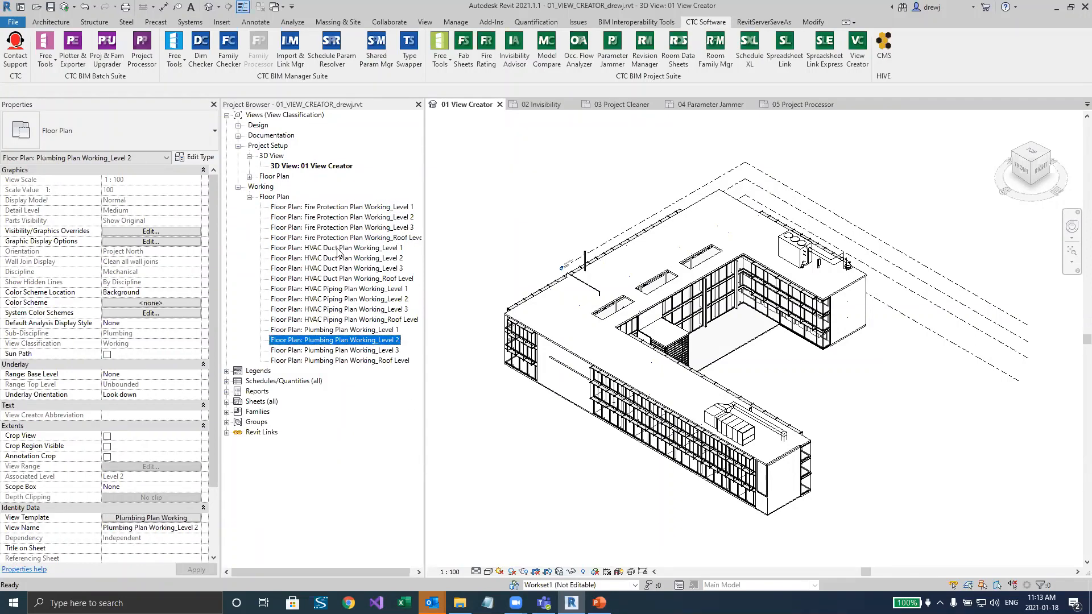
{"action": "left_click", "coordinate": [340, 249]}
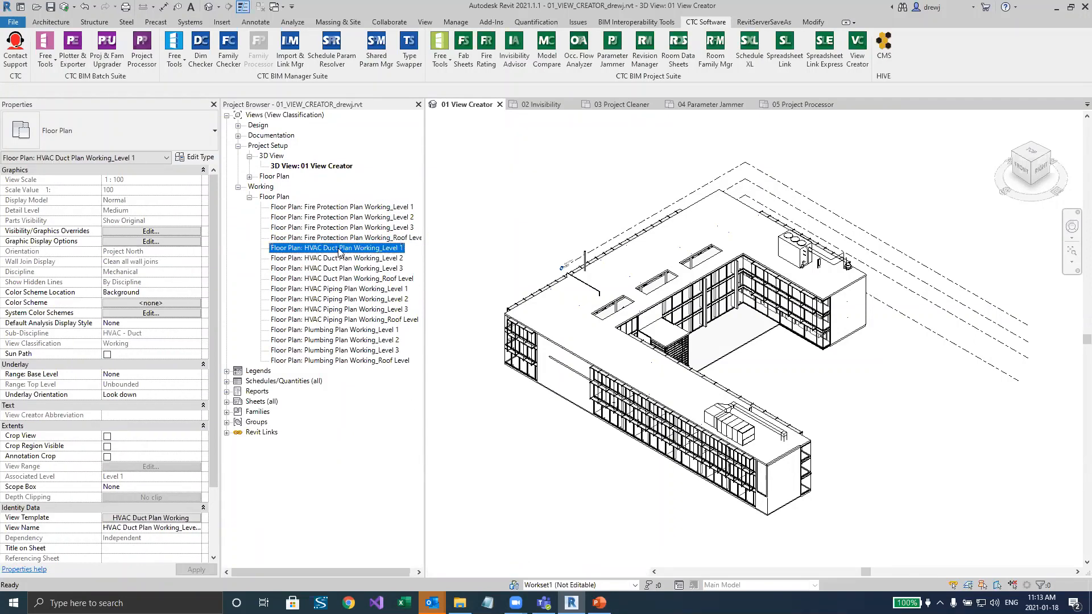
{"action": "double_click", "coordinate": [339, 251]}
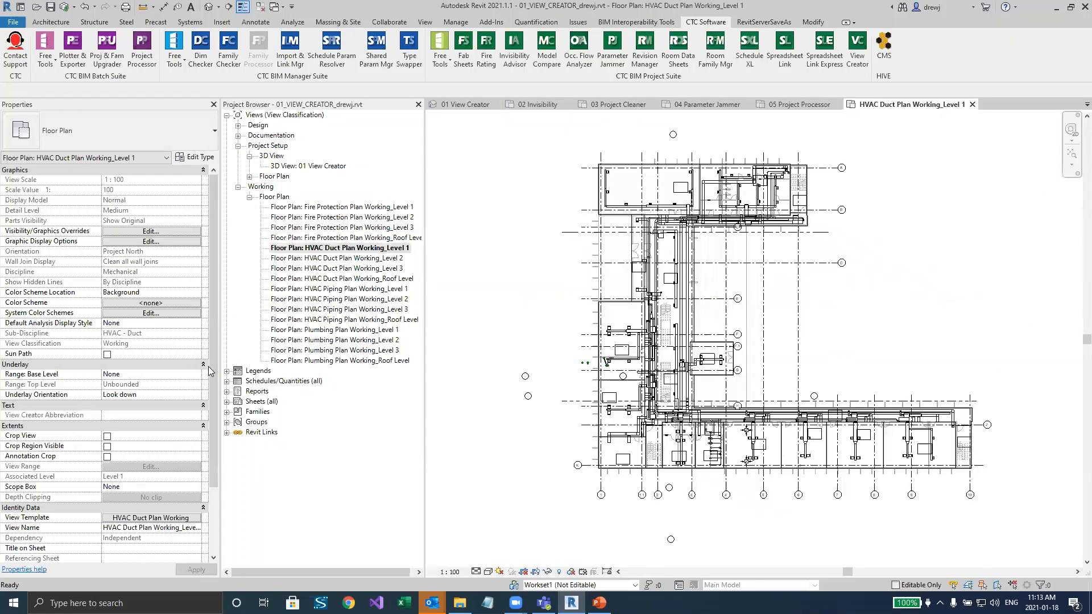
{"action": "scroll", "coordinate": [131, 440], "scroll_direction": "down", "scroll_amount": 3}
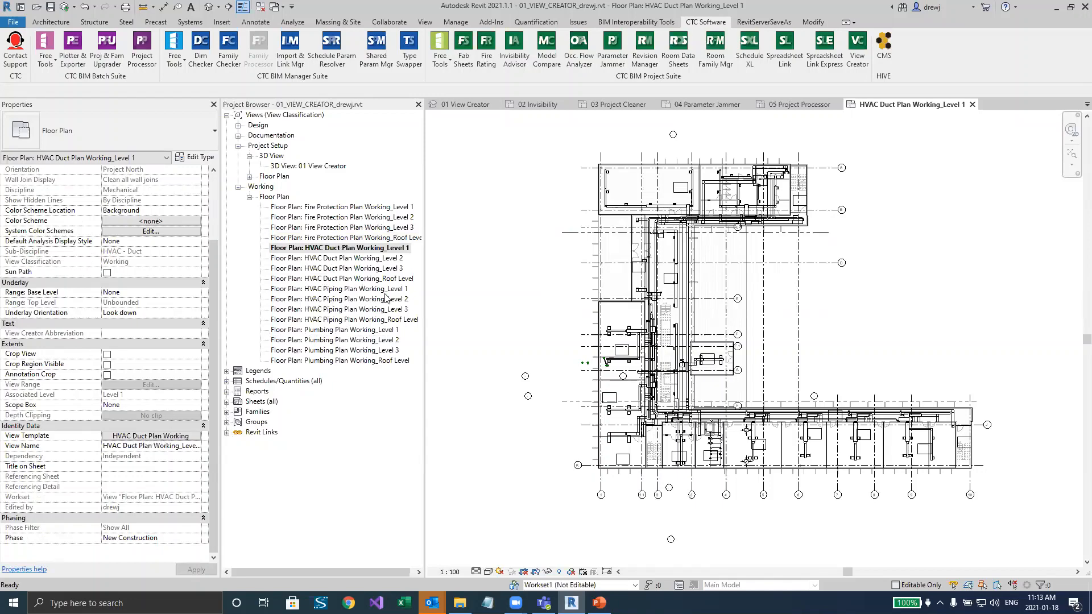
{"action": "right_click", "coordinate": [344, 250]}
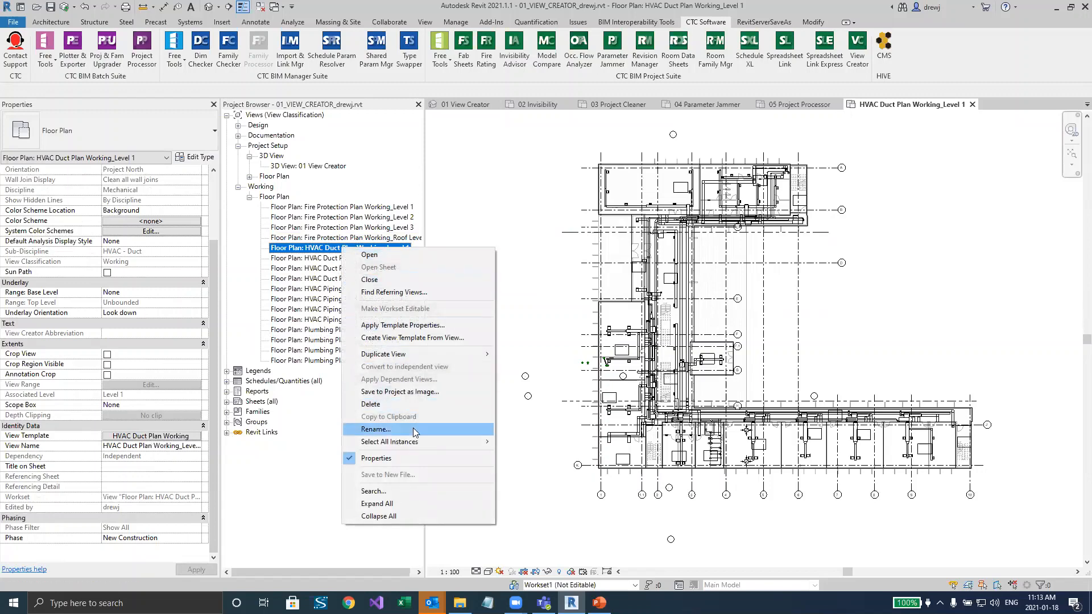
{"action": "left_click", "coordinate": [435, 218]}
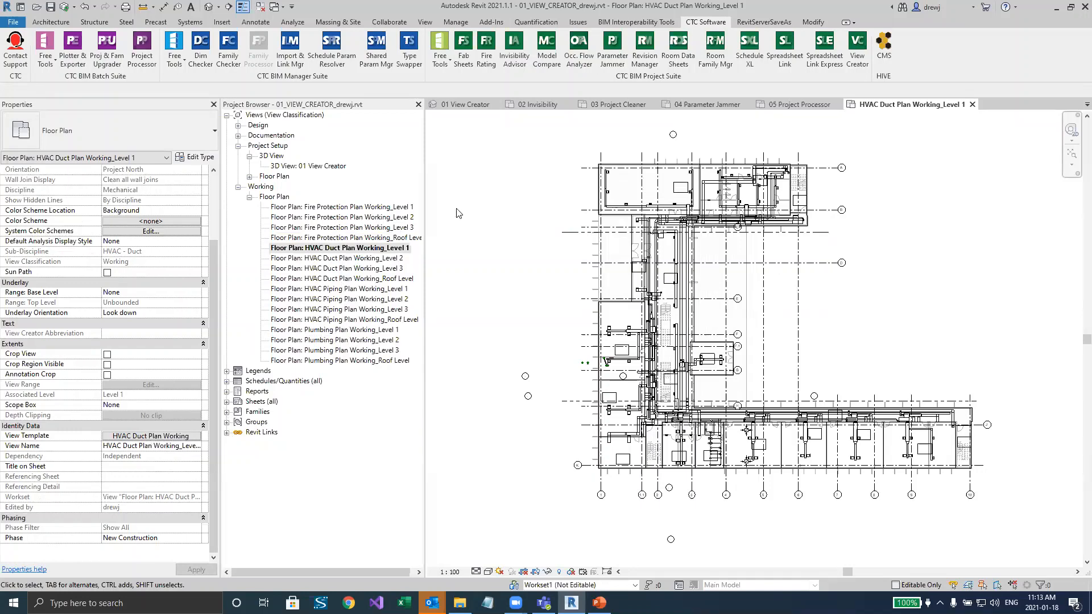
{"action": "left_click", "coordinate": [972, 105]}
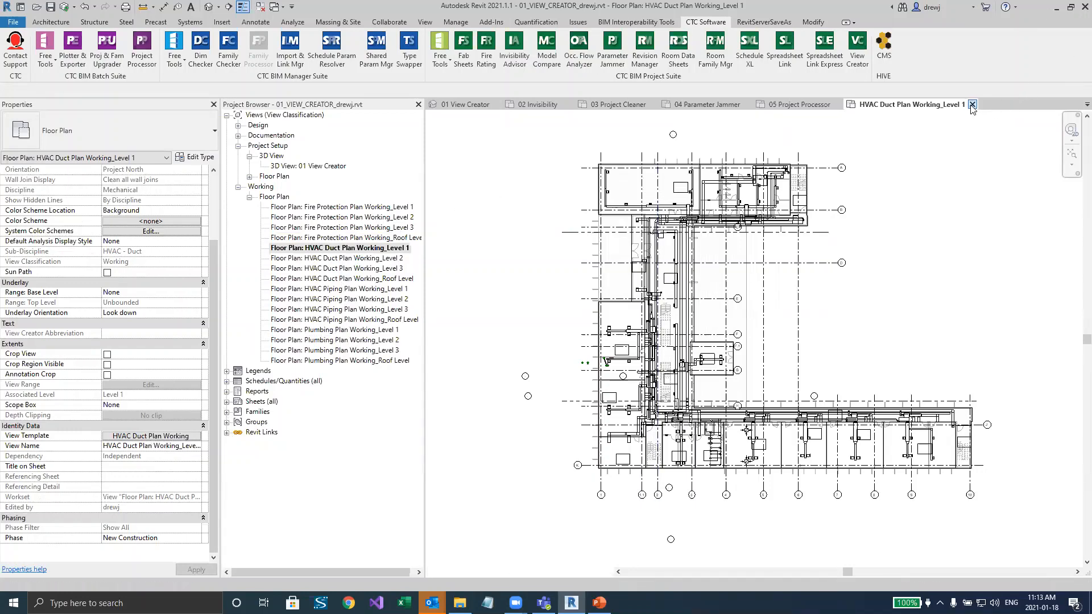
Switch to the 02 Invisibility view and review its floor plan properties
{"action": "left_click", "coordinate": [528, 102]}
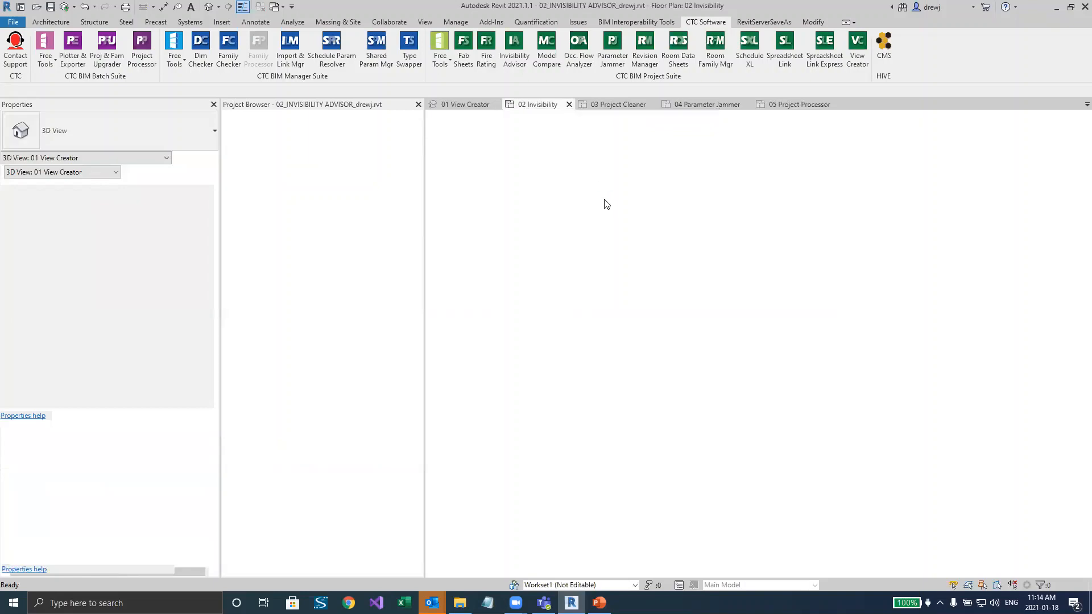
{"action": "left_click", "coordinate": [637, 202]}
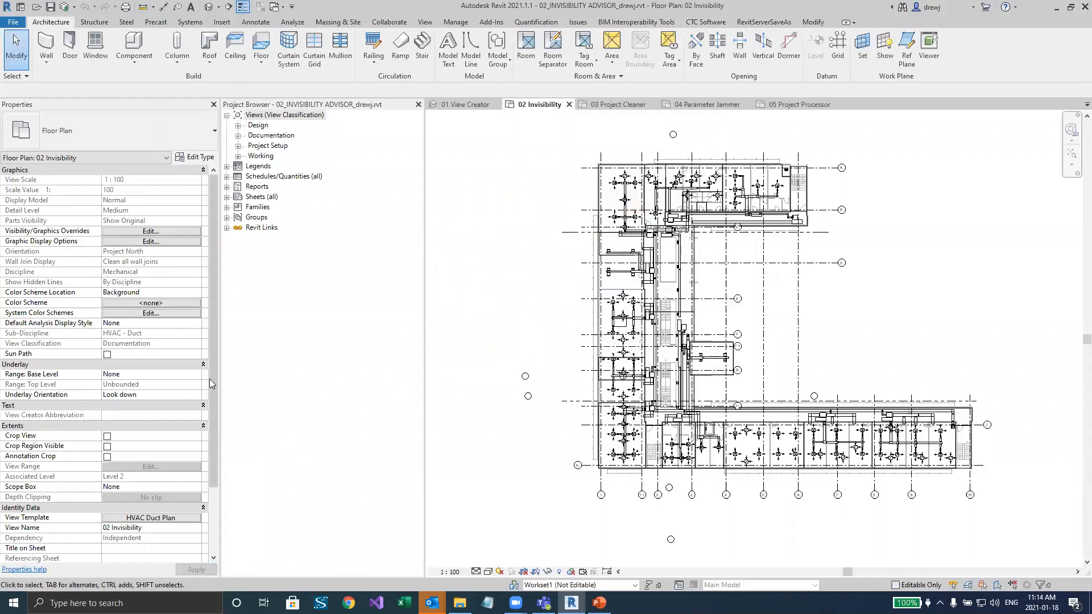
{"action": "left_click_drag", "start_coordinate": [213, 383], "coordinate": [226, 411]}
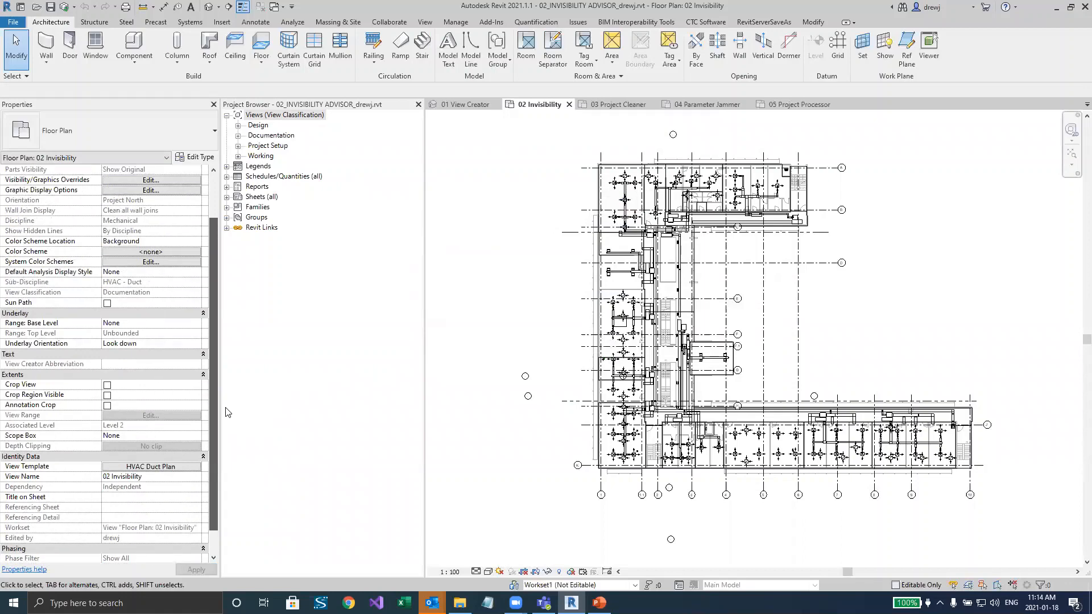
{"action": "left_click_drag", "start_coordinate": [225, 408], "coordinate": [190, 344]}
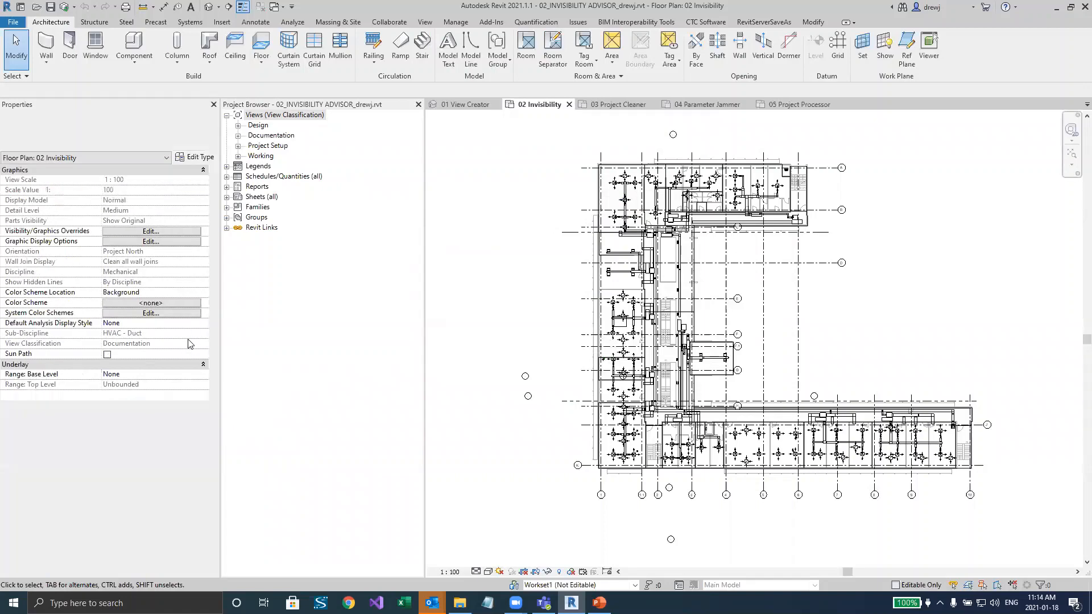
Expand the floor plans under Documentation and Working in the project browser
{"action": "left_click", "coordinate": [239, 136]}
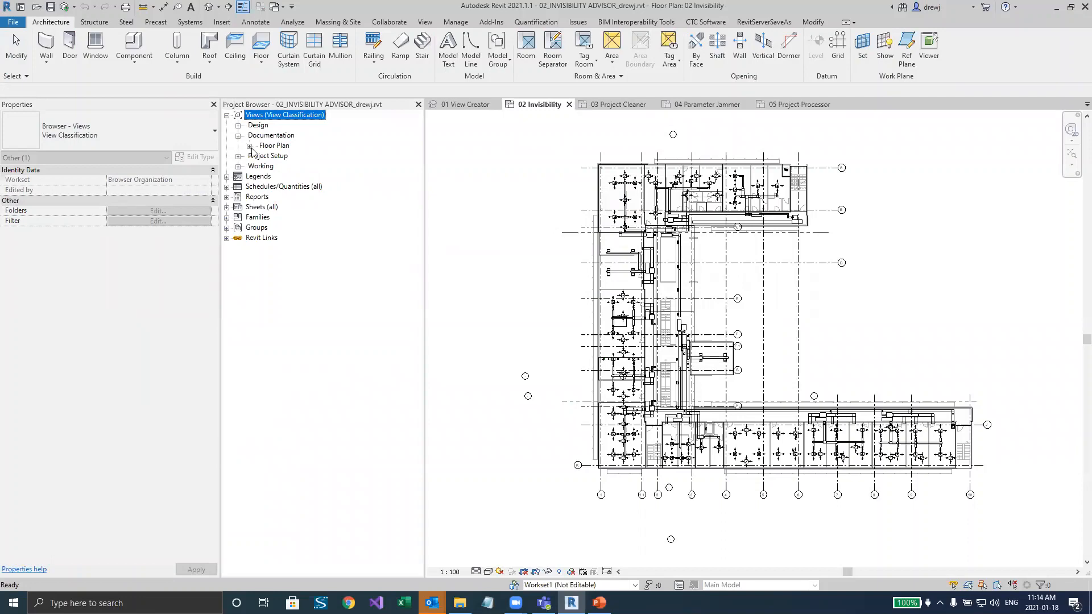
{"action": "left_click", "coordinate": [250, 146]}
{"action": "left_click", "coordinate": [290, 157]}
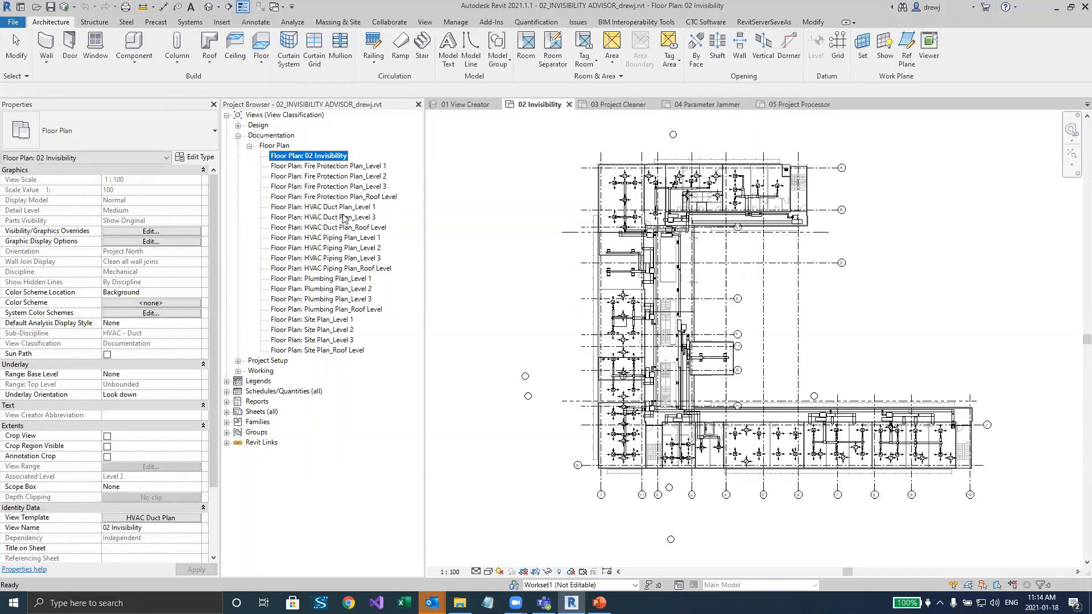
{"action": "left_click", "coordinate": [238, 371]}
{"action": "left_click", "coordinate": [249, 382]}
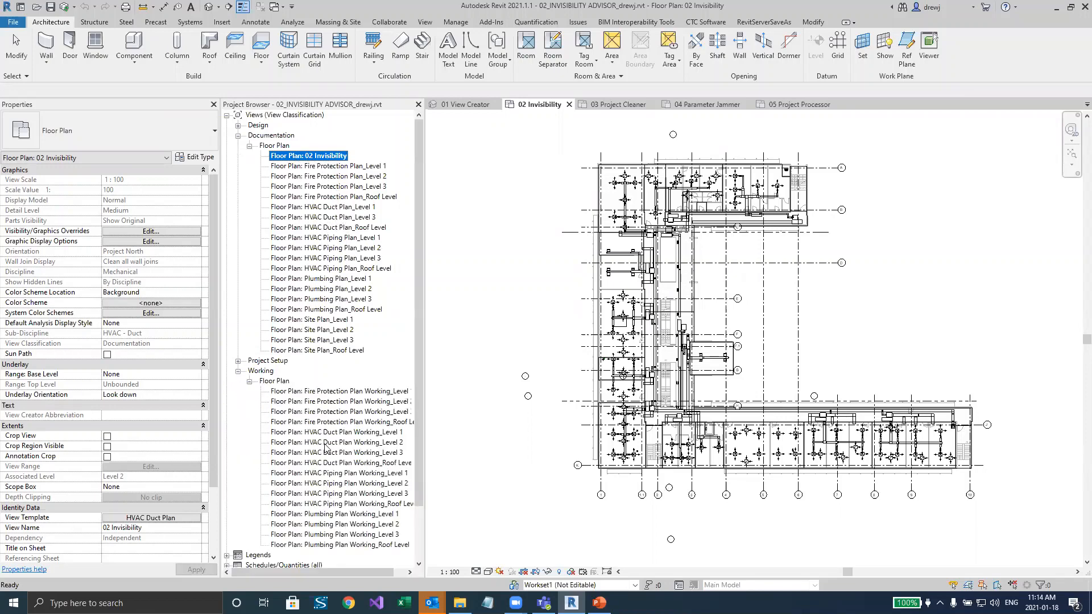
Open HVAC Duct Plan Working_Level 2 and inspect the green duct run near grid C
{"action": "left_click", "coordinate": [326, 443]}
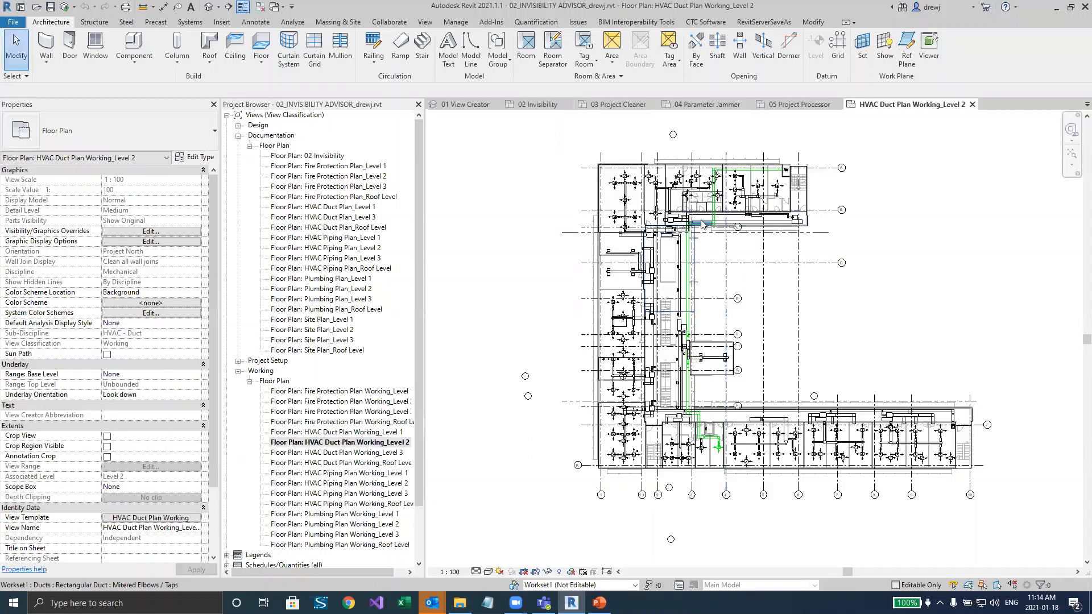
{"action": "scroll", "coordinate": [701, 223], "scroll_direction": "down", "scroll_amount": 3}
{"action": "scroll", "coordinate": [701, 223], "scroll_direction": "up", "scroll_amount": 10}
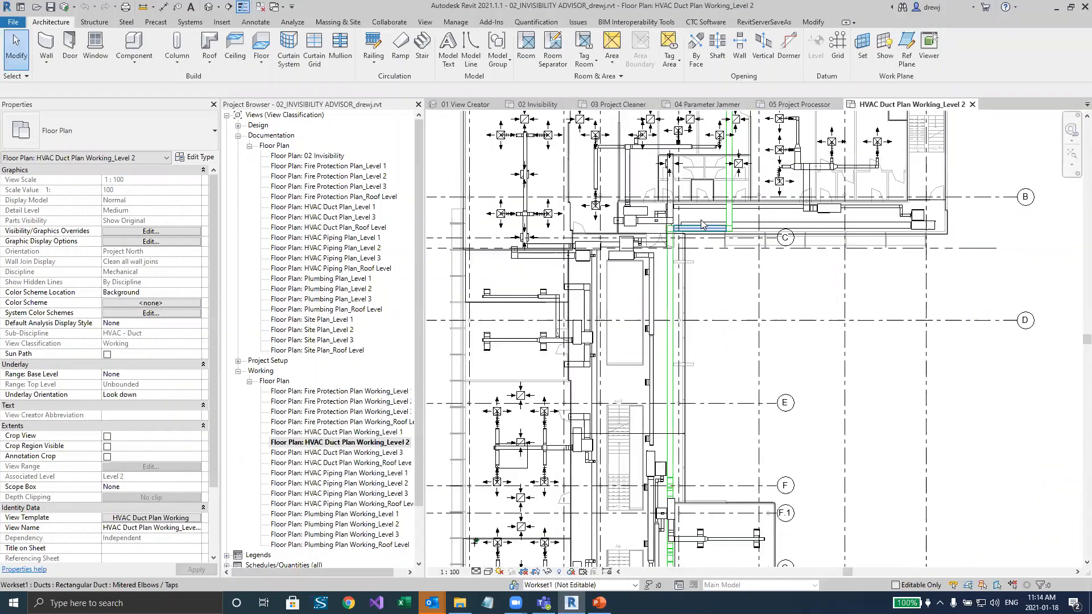
{"action": "middle_click_drag", "start_coordinate": [701, 464], "coordinate": [625, 262]}
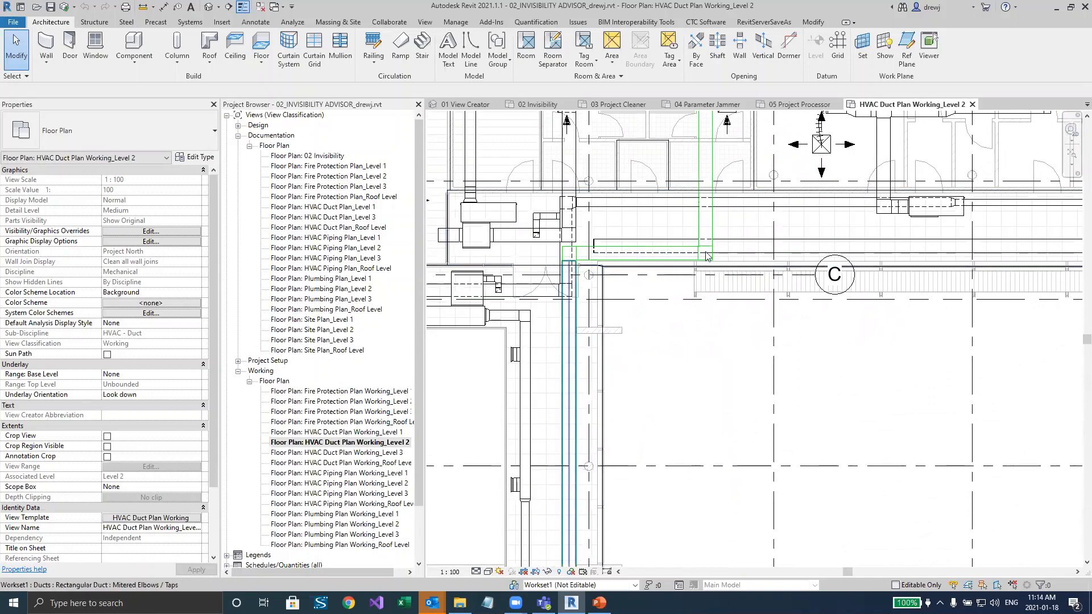
Check the model categories and filters in the Visibility/Graphic Overrides of the 02 Invisibility view without changing anything
{"action": "left_click", "coordinate": [546, 105]}
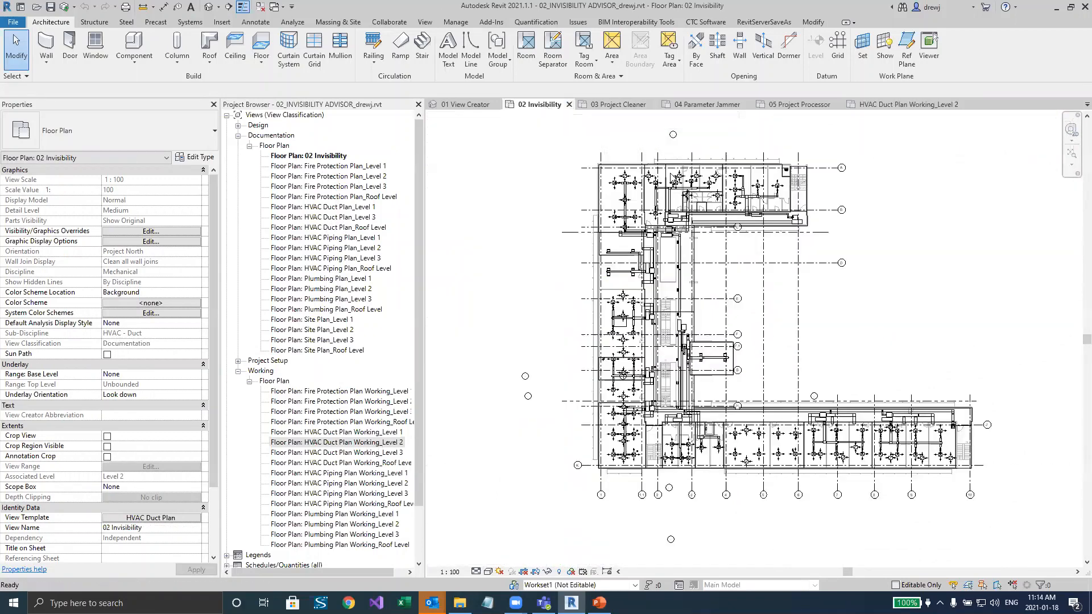
{"action": "right_click", "coordinate": [693, 221]}
{"action": "key", "text": "Escape"}
{"action": "scroll", "coordinate": [700, 246], "scroll_direction": "down", "scroll_amount": 2}
{"action": "scroll", "coordinate": [699, 246], "scroll_direction": "up", "scroll_amount": 6}
{"action": "middle_click_drag", "start_coordinate": [721, 207], "coordinate": [692, 376]}
{"action": "key", "text": "v"}
{"action": "key", "text": "v"}
{"action": "scroll", "coordinate": [154, 407], "scroll_direction": "down", "scroll_amount": 5}
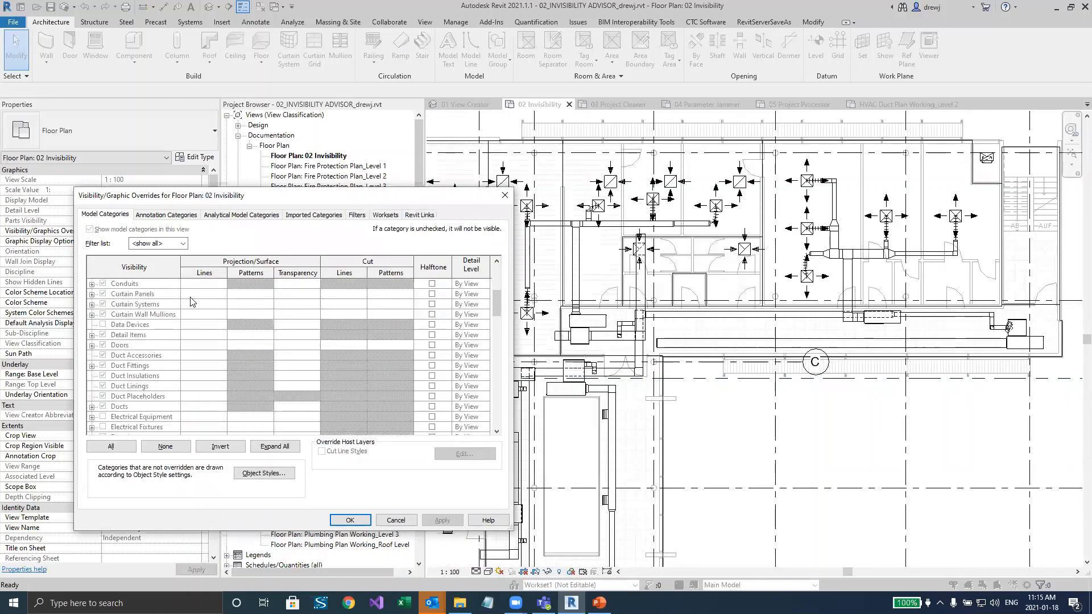
{"action": "left_click", "coordinate": [357, 215]}
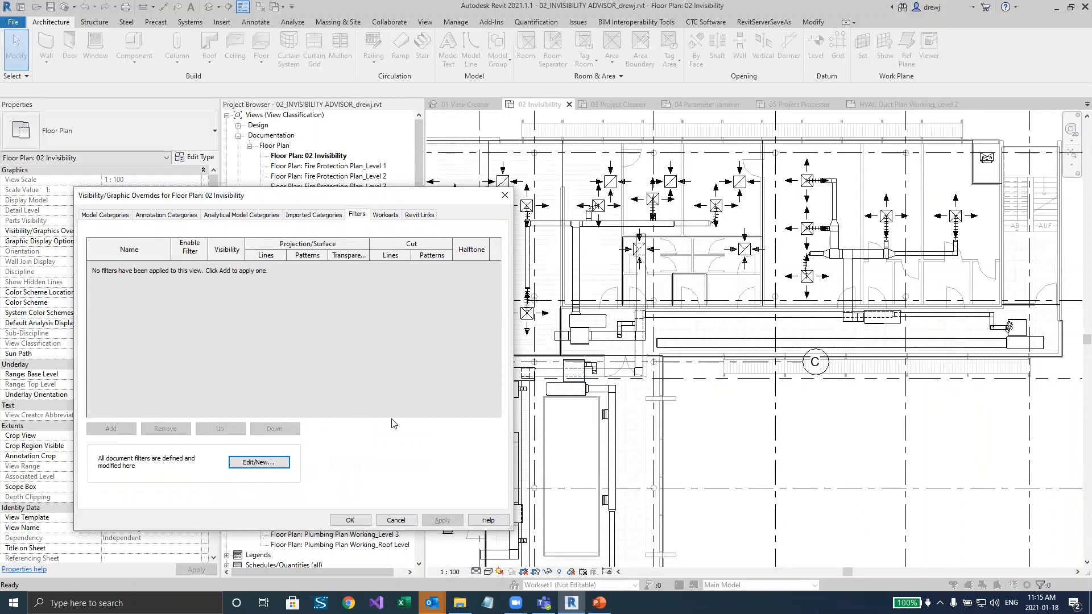
{"action": "left_click", "coordinate": [395, 520]}
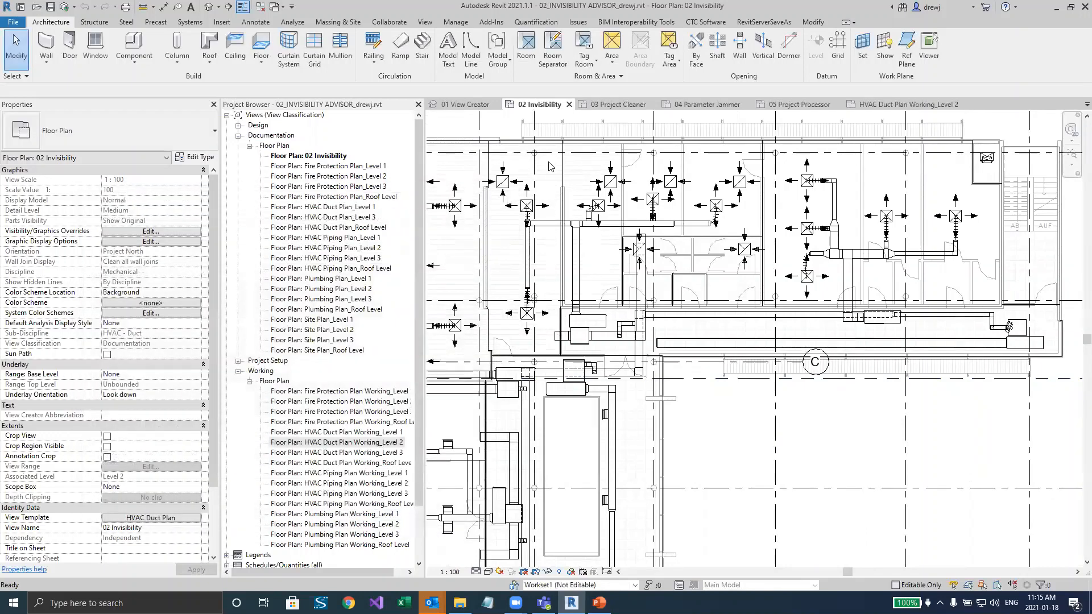
Select the vertical exhaust duct near grid C in HVAC Duct Plan Working_Level 2 and load it into Invisibility Advisor
{"action": "left_click", "coordinate": [891, 106]}
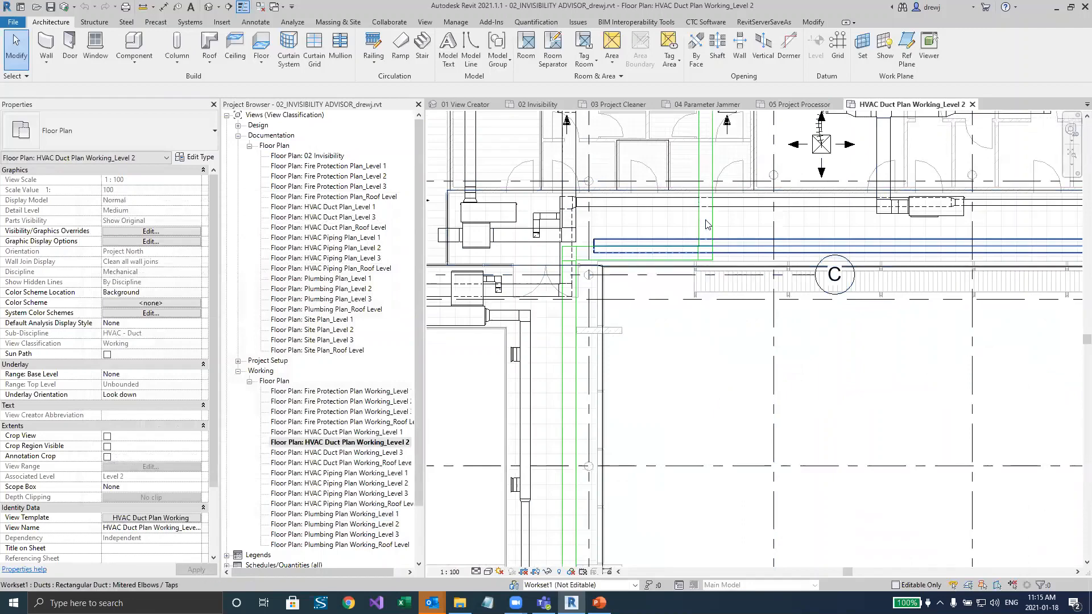
{"action": "left_click", "coordinate": [705, 199]}
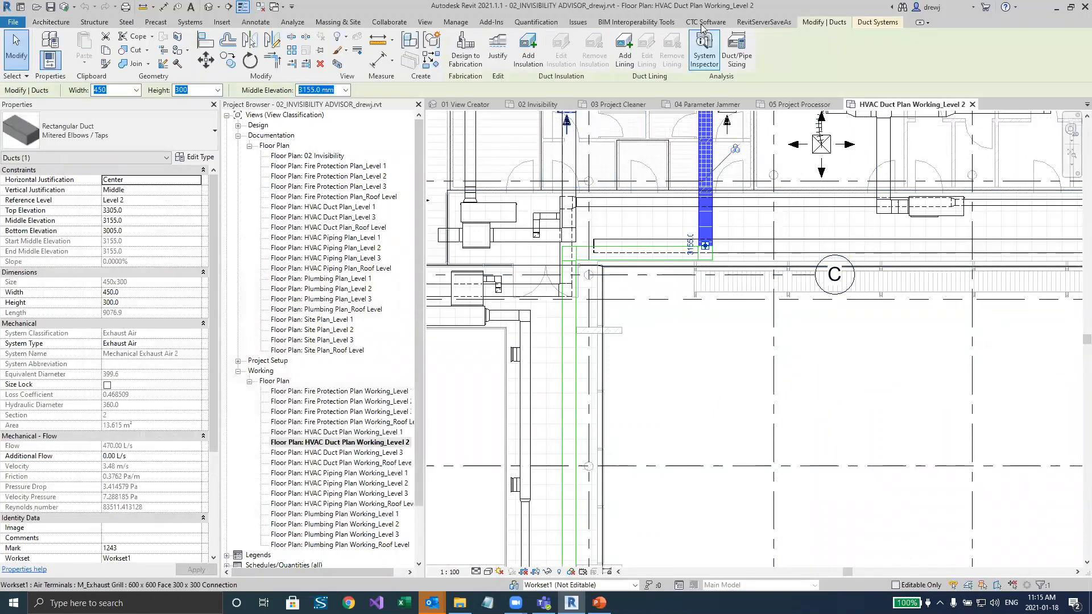
{"action": "left_click", "coordinate": [702, 25]}
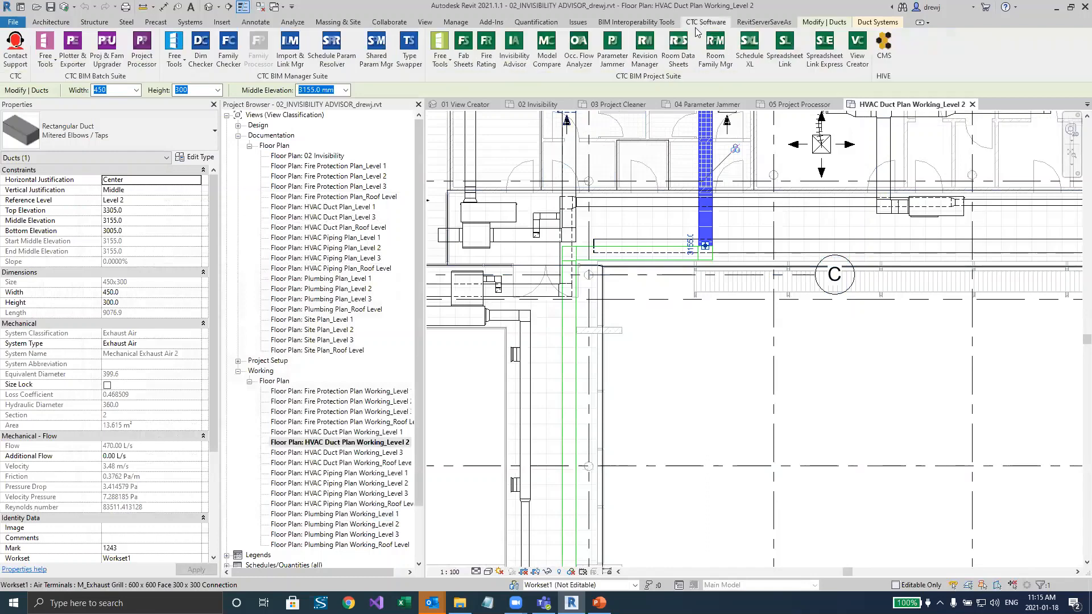
{"action": "left_click", "coordinate": [516, 61]}
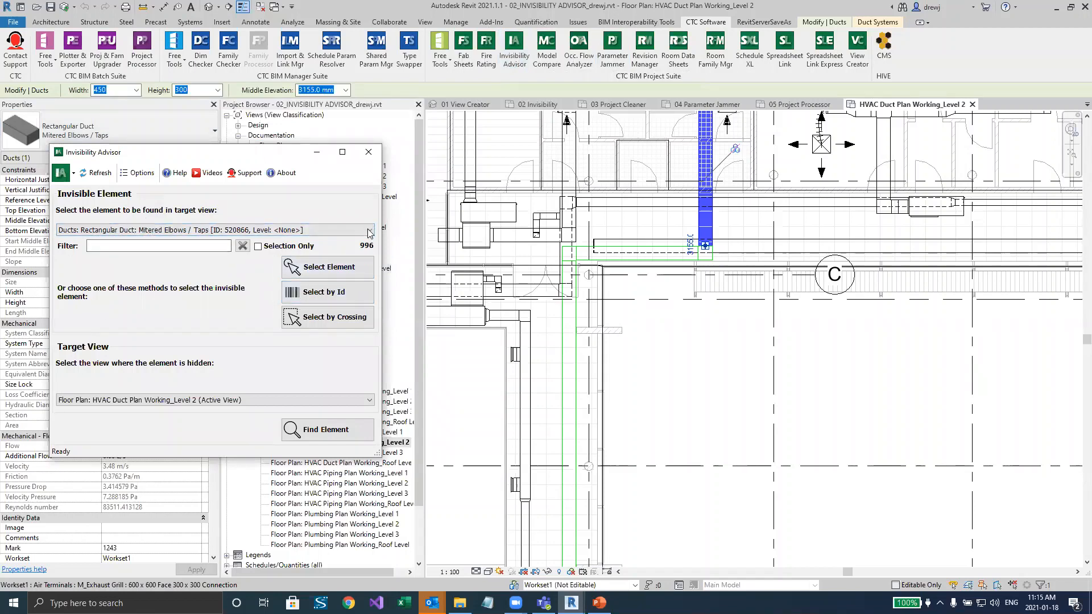
{"action": "left_click", "coordinate": [318, 268]}
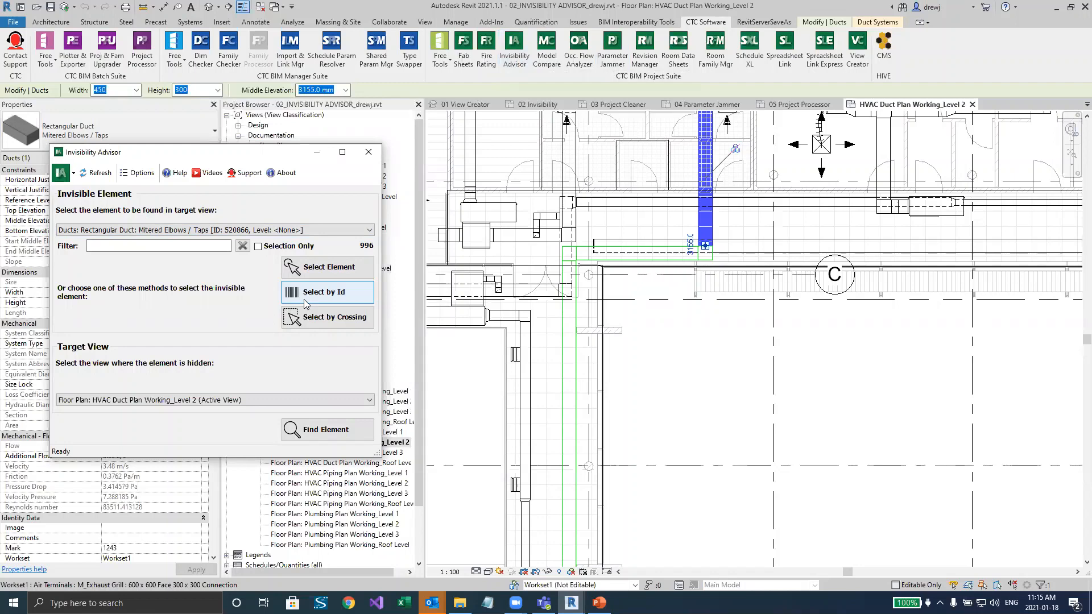
Set the Invisibility Advisor target view to Floor Plan: 02 Invisibility and find the hidden duct
{"action": "left_click", "coordinate": [182, 401]}
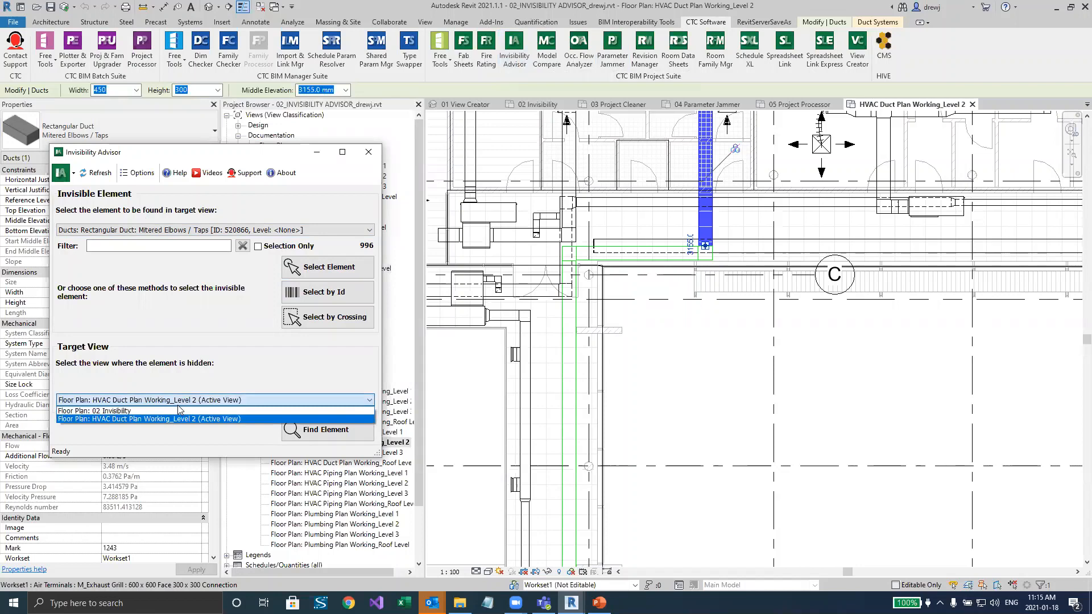
{"action": "left_click", "coordinate": [180, 410]}
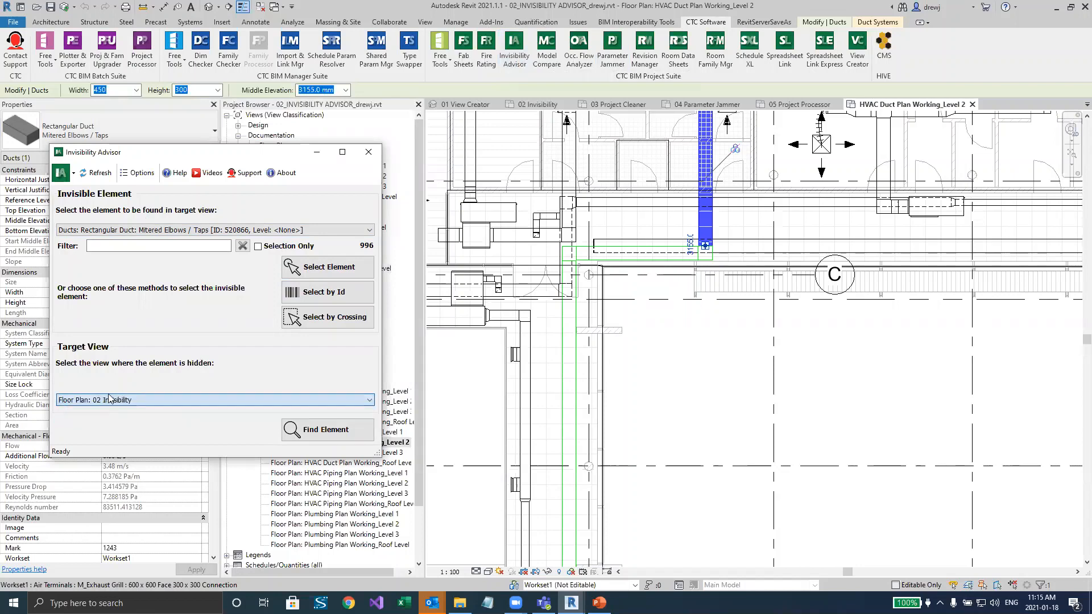
{"action": "left_click", "coordinate": [333, 433]}
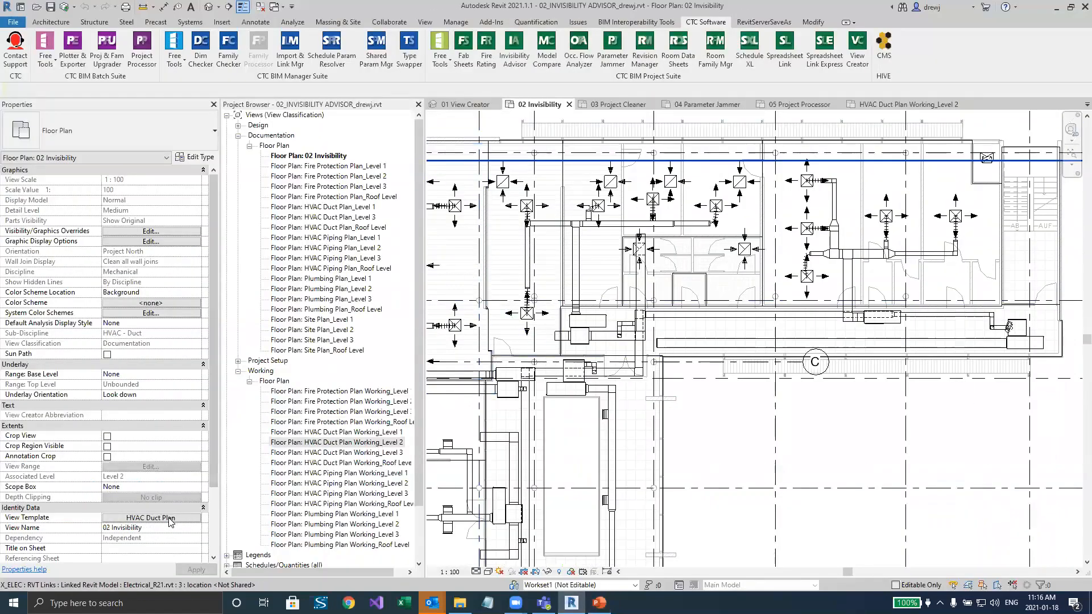
Set the HVAC Duct Plan view template's view range top to Level Above with a -150 offset, then apply it to the 02 Invisibility view
{"action": "left_click", "coordinate": [171, 518]}
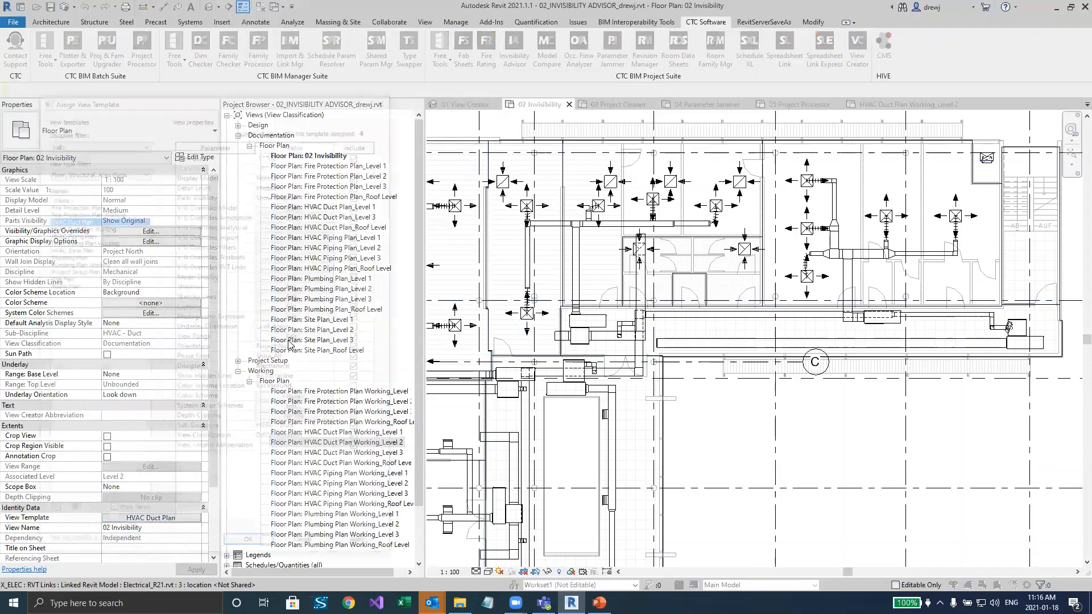
{"action": "left_click", "coordinate": [295, 338]}
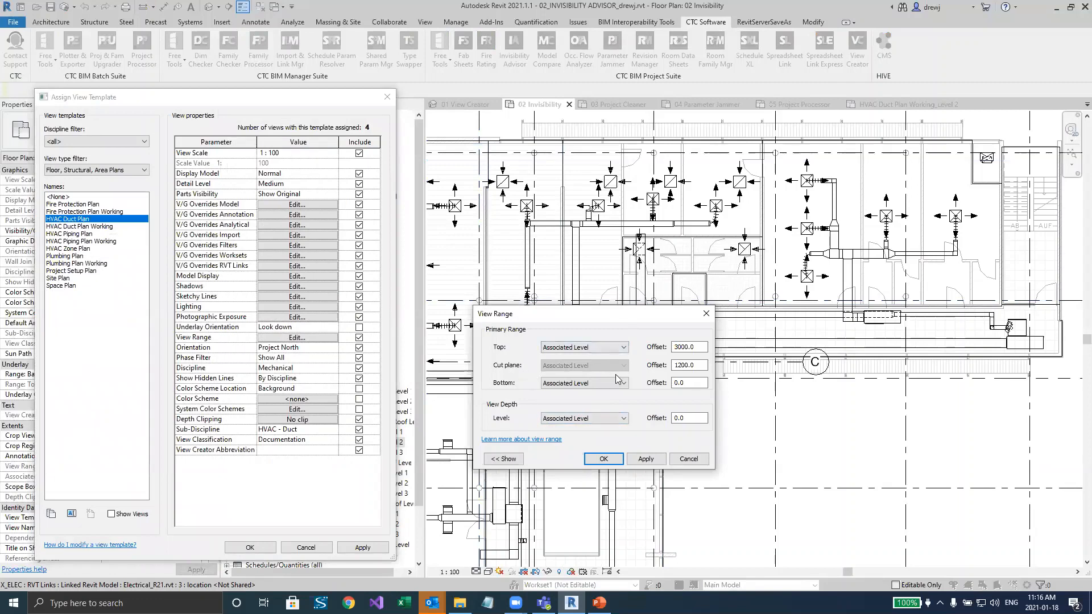
{"action": "double_click", "coordinate": [697, 365]}
{"action": "double_click", "coordinate": [691, 348]}
{"action": "left_click", "coordinate": [605, 353]}
{"action": "left_click", "coordinate": [626, 362]}
{"action": "left_click_drag", "start_coordinate": [695, 347], "coordinate": [676, 347]}
{"action": "type", "text": "-150"}
{"action": "left_click", "coordinate": [644, 459]}
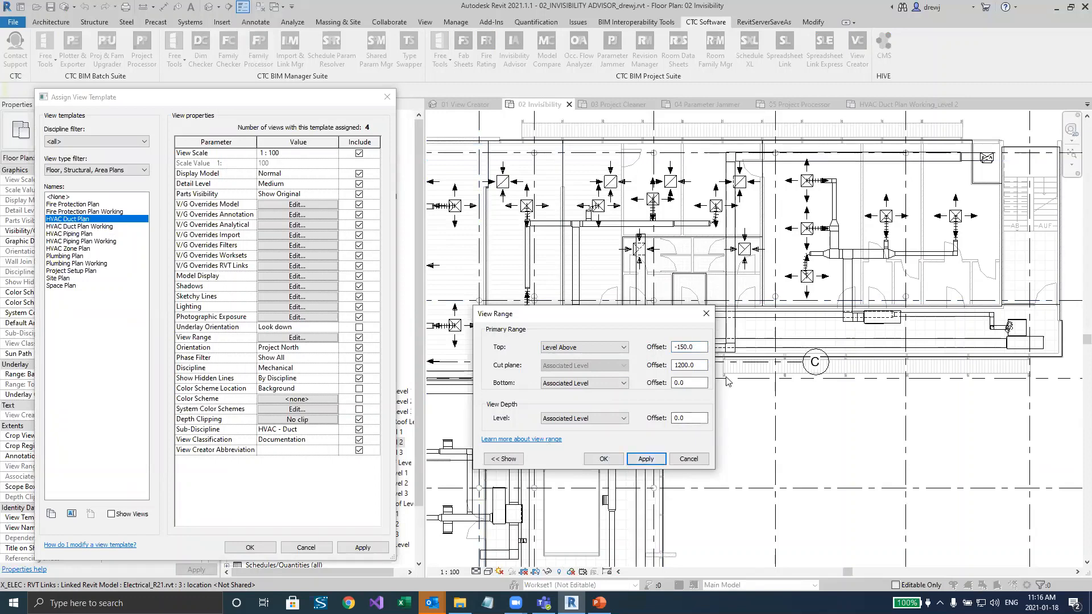
{"action": "left_click", "coordinate": [611, 461]}
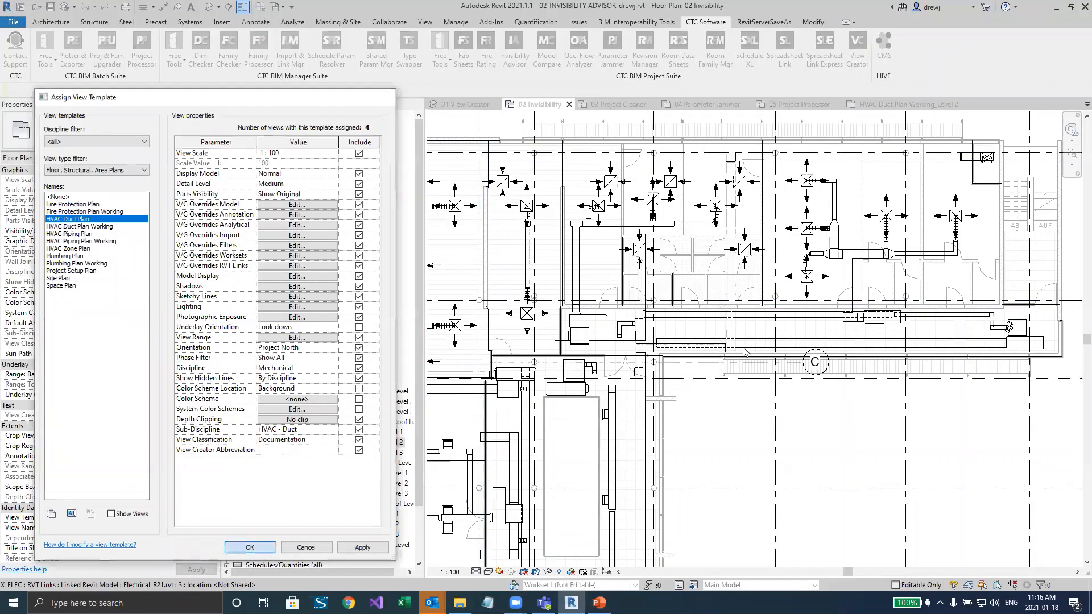
{"action": "key", "text": "Return"}
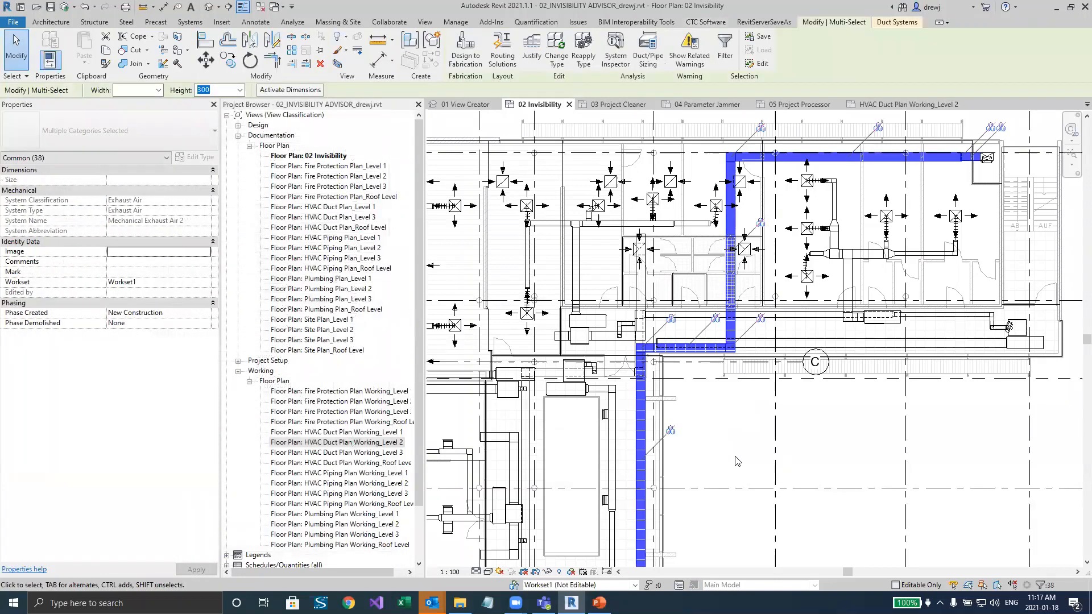
{"action": "key", "text": "Escape"}
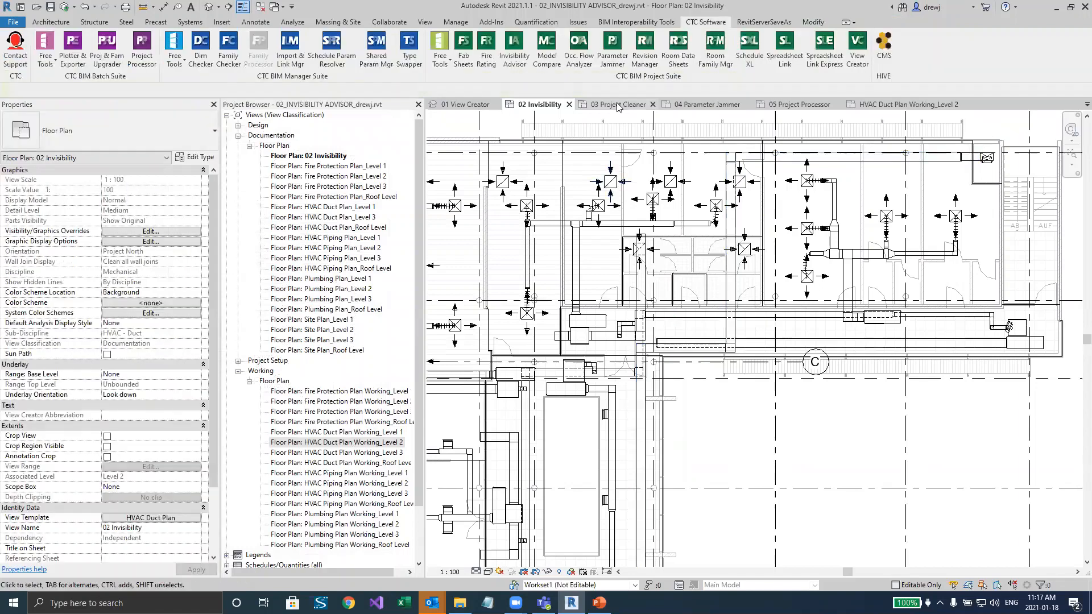
Switch to the 03 Project Cleaner view without saving and review the project's link types, including point clouds and images, in Manage Links
{"action": "left_click", "coordinate": [618, 105]}
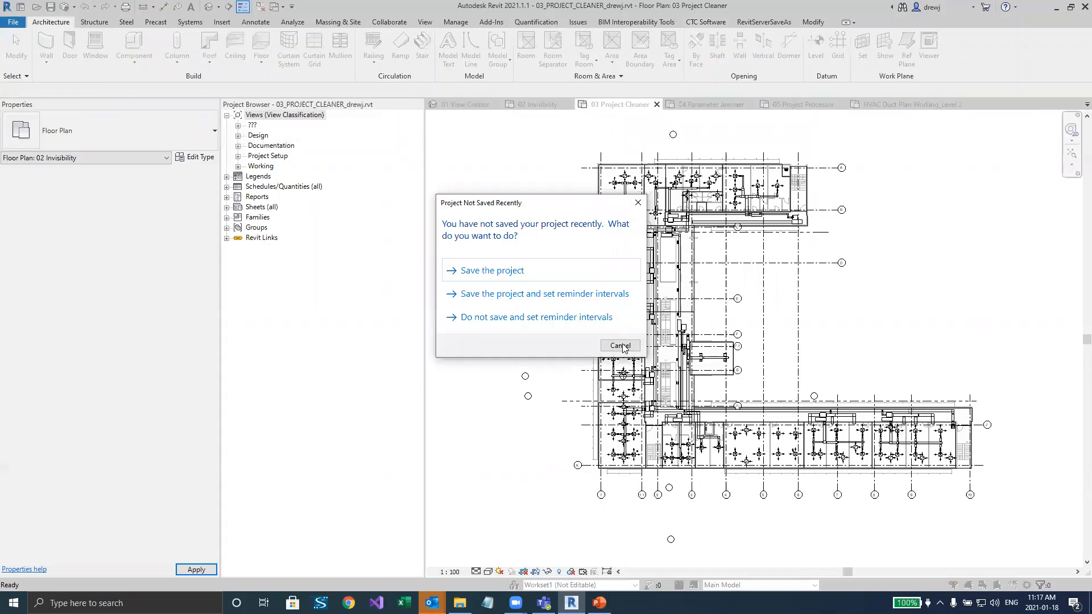
{"action": "left_click", "coordinate": [622, 346]}
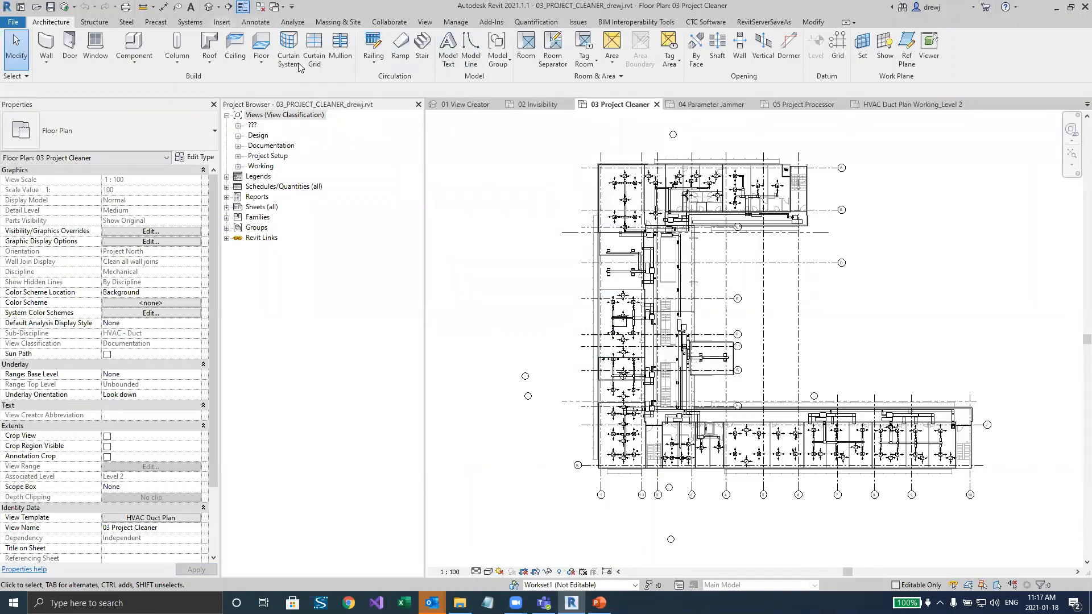
{"action": "scroll", "coordinate": [300, 67], "scroll_direction": "down", "scroll_amount": 5}
{"action": "left_click", "coordinate": [319, 54]}
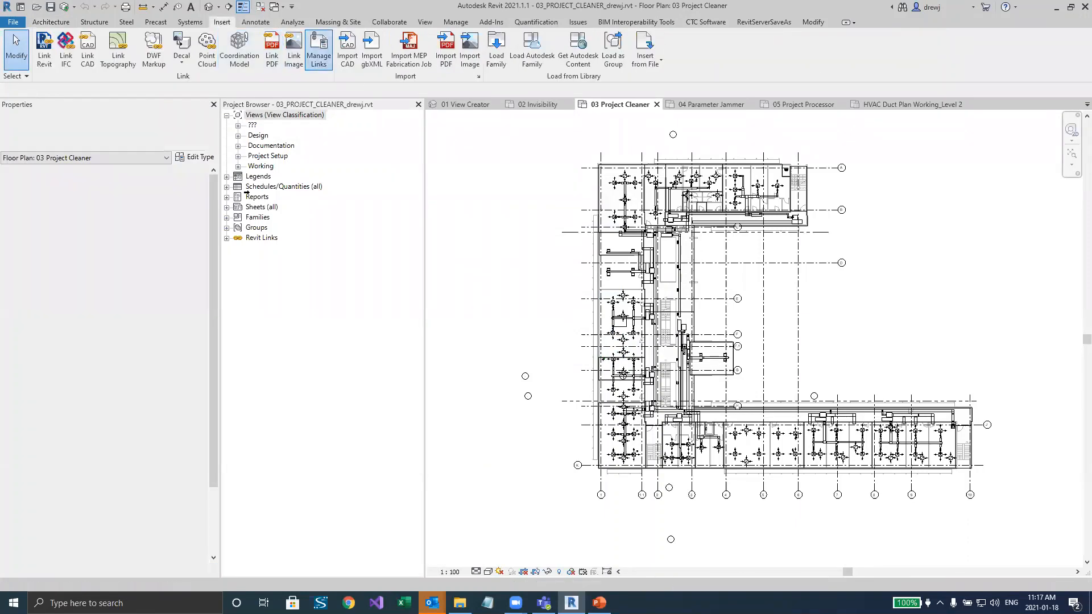
{"action": "left_click", "coordinate": [83, 146]}
{"action": "left_click", "coordinate": [131, 149]}
{"action": "left_click", "coordinate": [198, 145]}
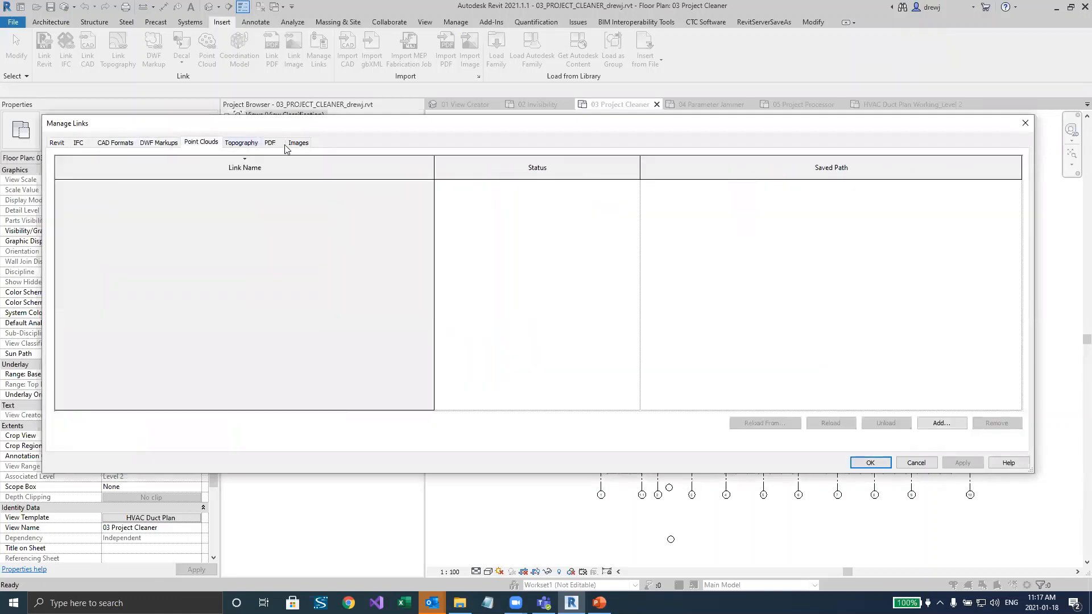
{"action": "left_click", "coordinate": [299, 144]}
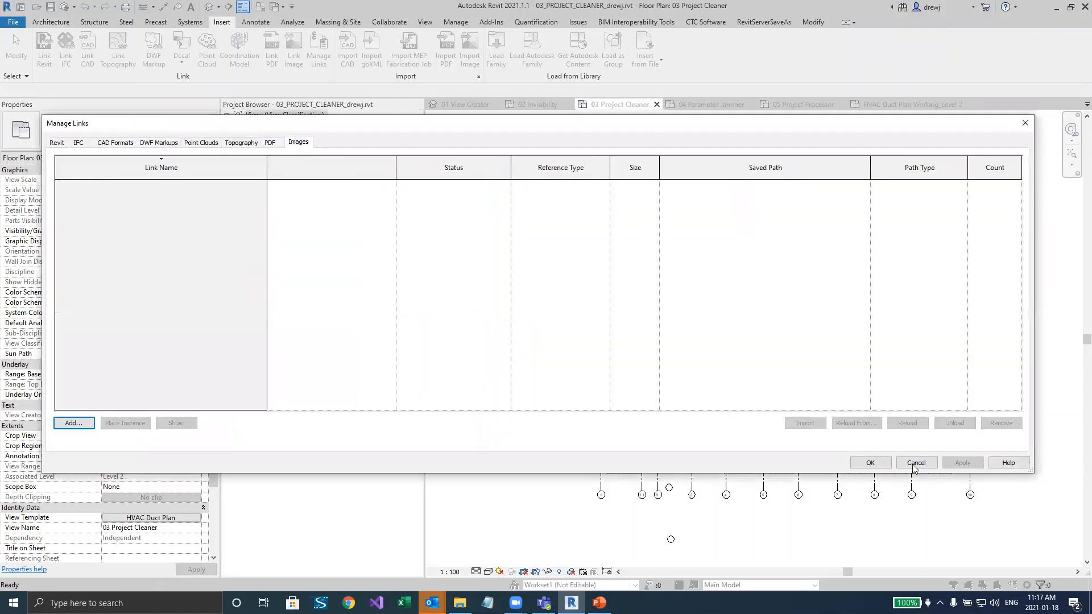
{"action": "key", "text": "Escape"}
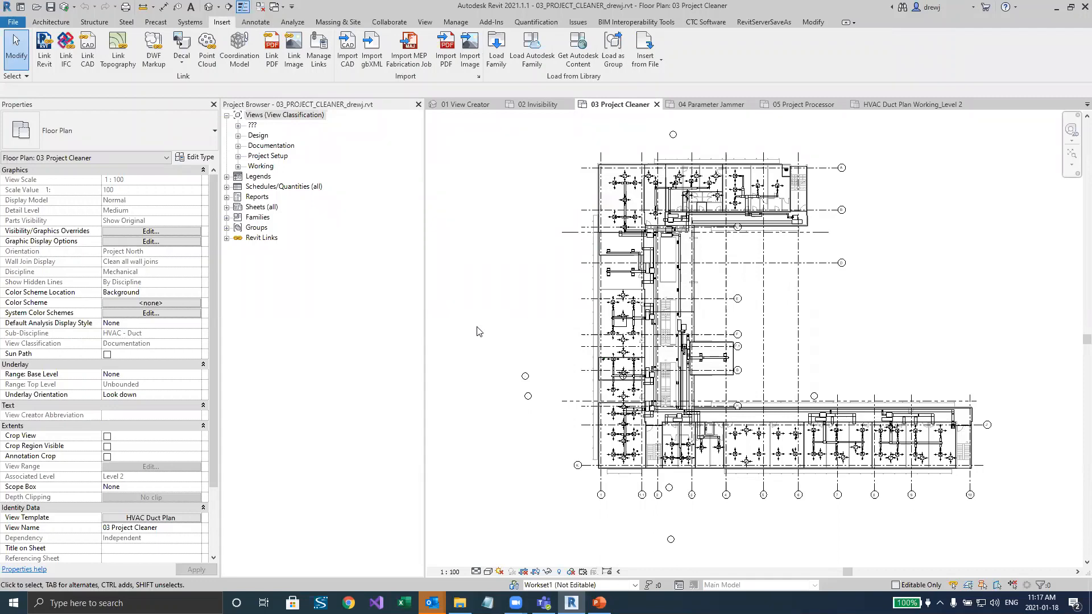
Expand the Design floor plans in the Project Browser to review the views in the project
{"action": "left_click", "coordinate": [238, 135]}
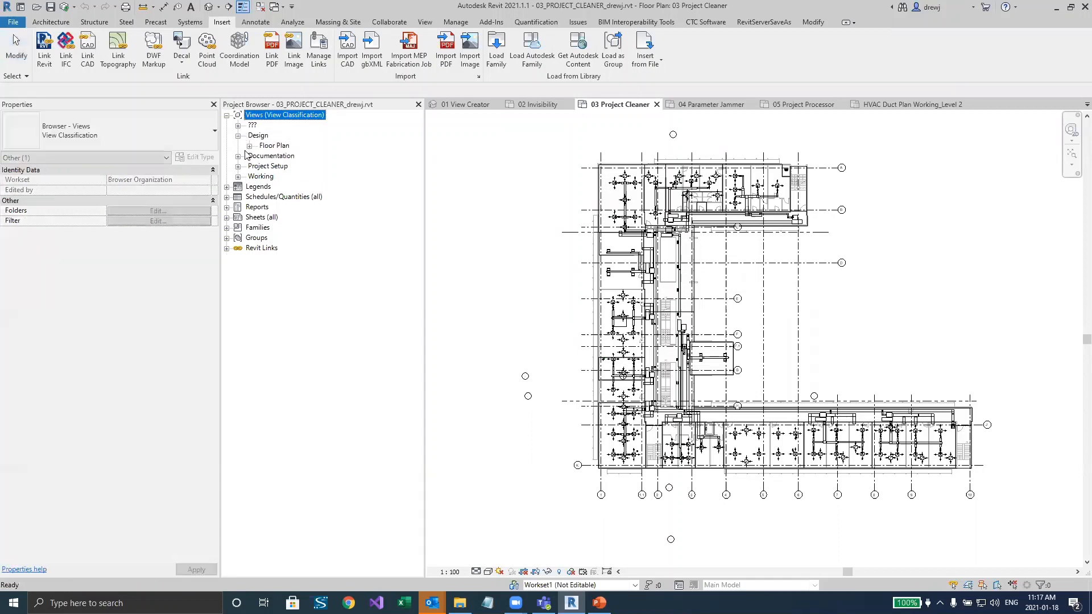
{"action": "left_click", "coordinate": [249, 146]}
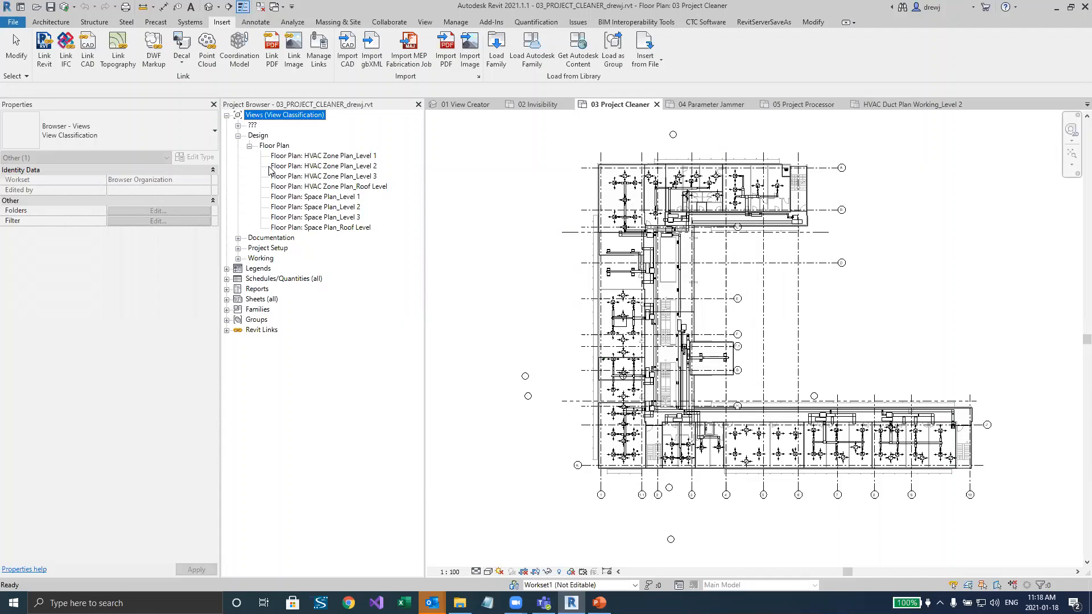
{"action": "left_click", "coordinate": [535, 177]}
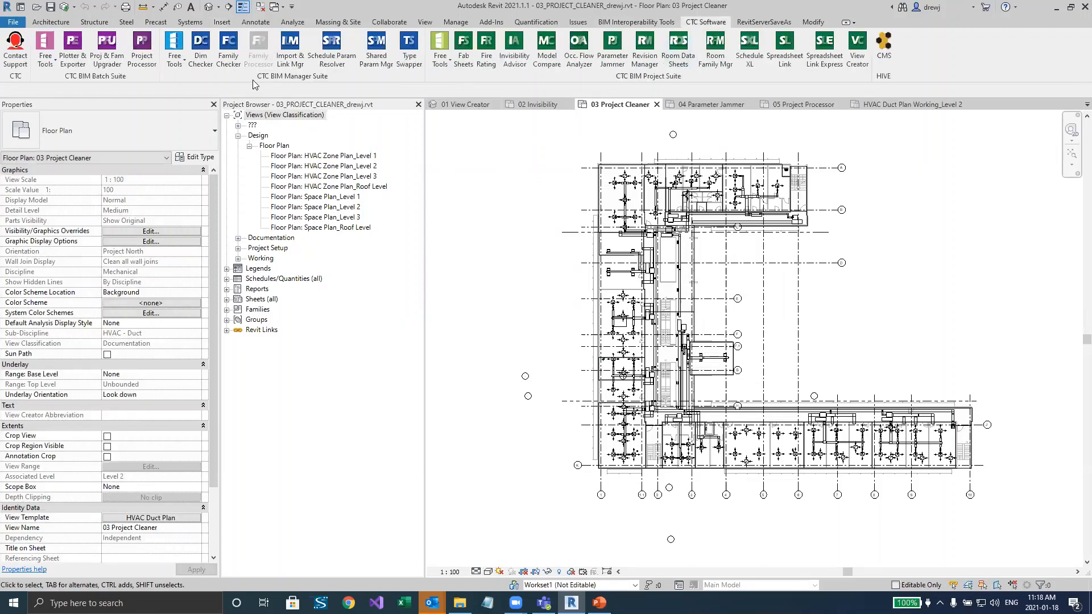
Launch Project Cleaner from the BIM Manager Suite free tools and mark all views, schedules and legends for removal
{"action": "left_click", "coordinate": [175, 60]}
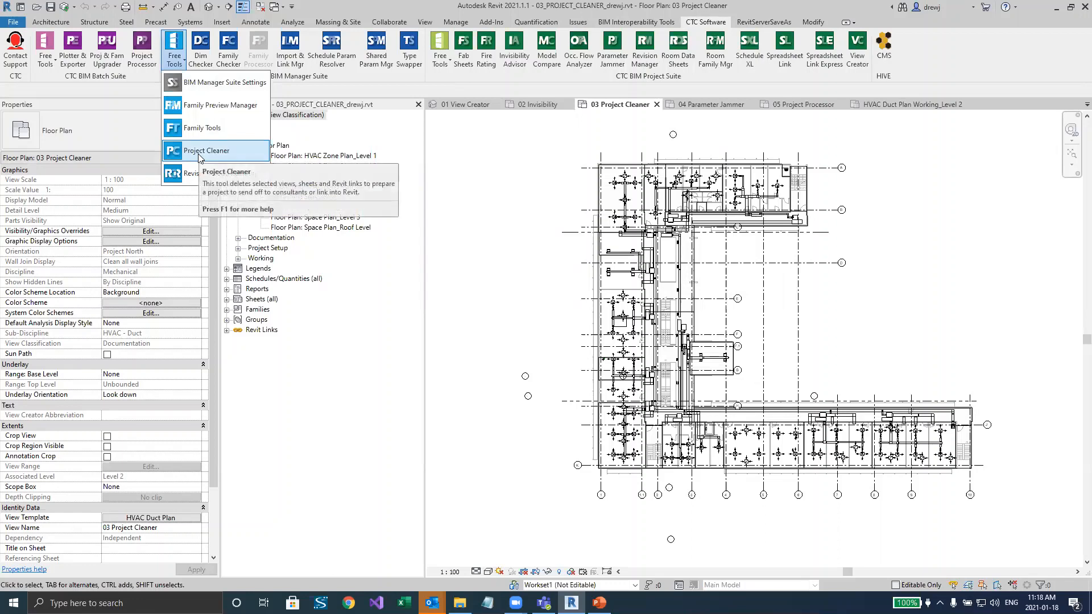
{"action": "left_click", "coordinate": [197, 151]}
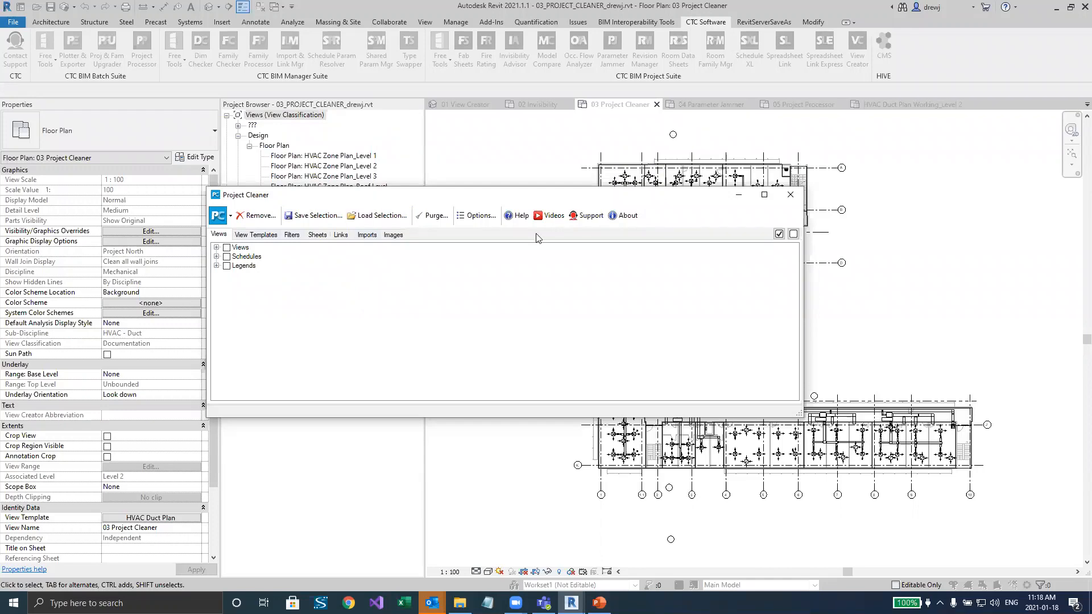
{"action": "left_click_drag", "start_coordinate": [316, 195], "coordinate": [536, 211]}
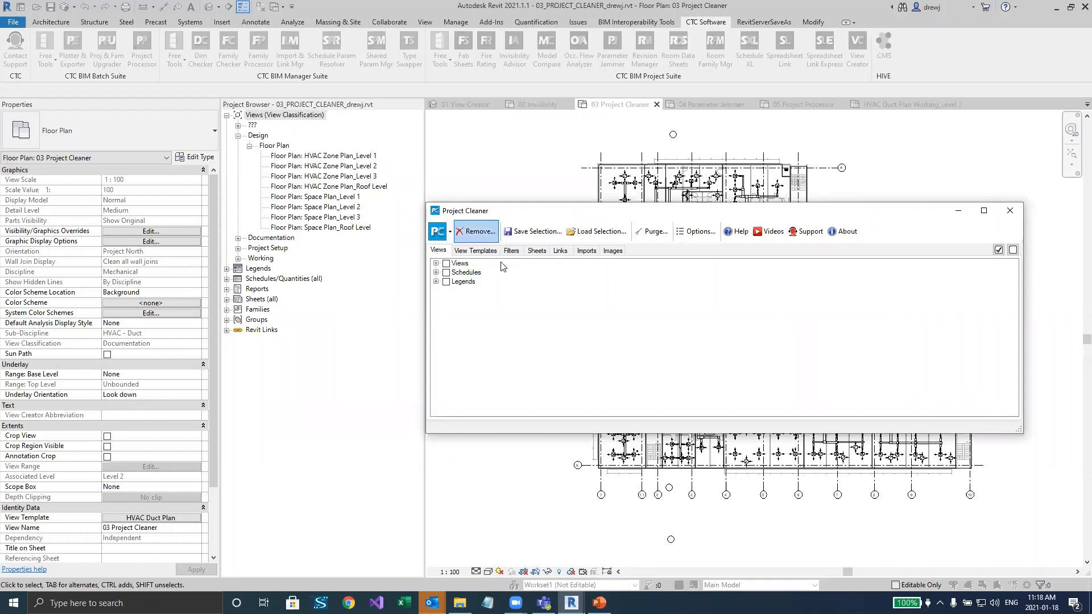
{"action": "left_click", "coordinate": [998, 251]}
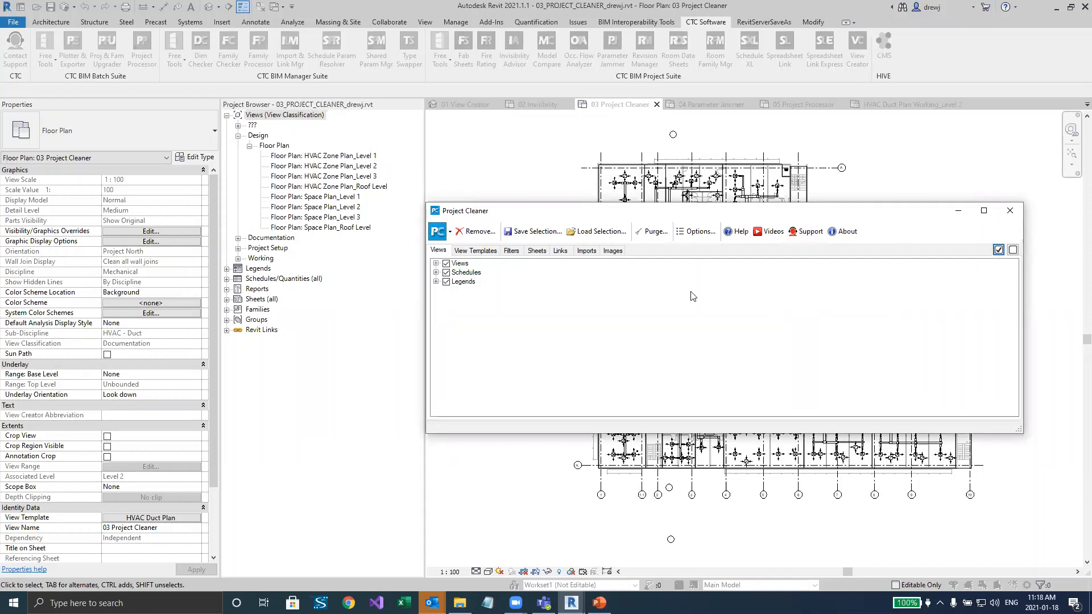
Mark all view templates and parameter filters for removal in Project Cleaner
{"action": "left_click", "coordinate": [482, 252]}
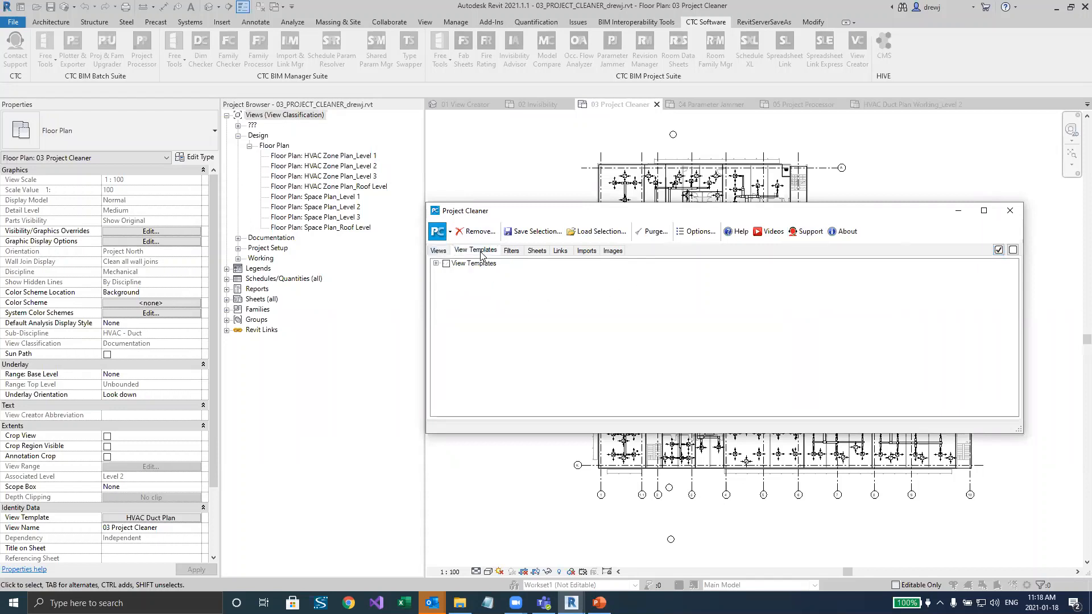
{"action": "left_click", "coordinate": [999, 251]}
{"action": "left_click", "coordinate": [537, 252]}
{"action": "left_click", "coordinate": [511, 251]}
{"action": "left_click", "coordinate": [999, 251]}
{"action": "left_click", "coordinate": [436, 263]}
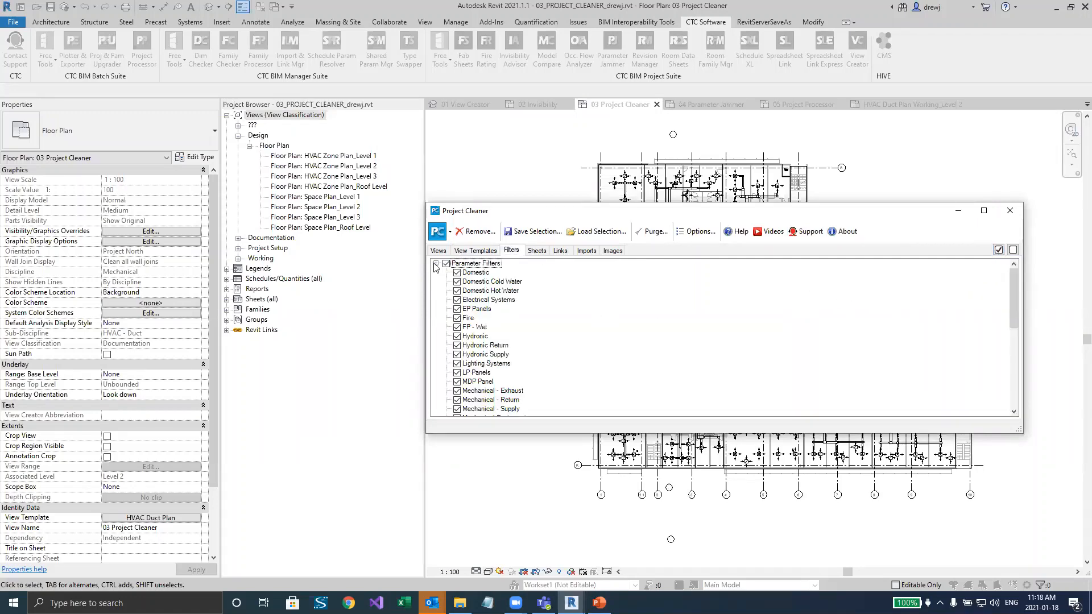
{"action": "left_click", "coordinate": [435, 264]}
Include all sheets, links and imports in the Project Cleaner removal selection, and check the images category
{"action": "left_click", "coordinate": [537, 251]}
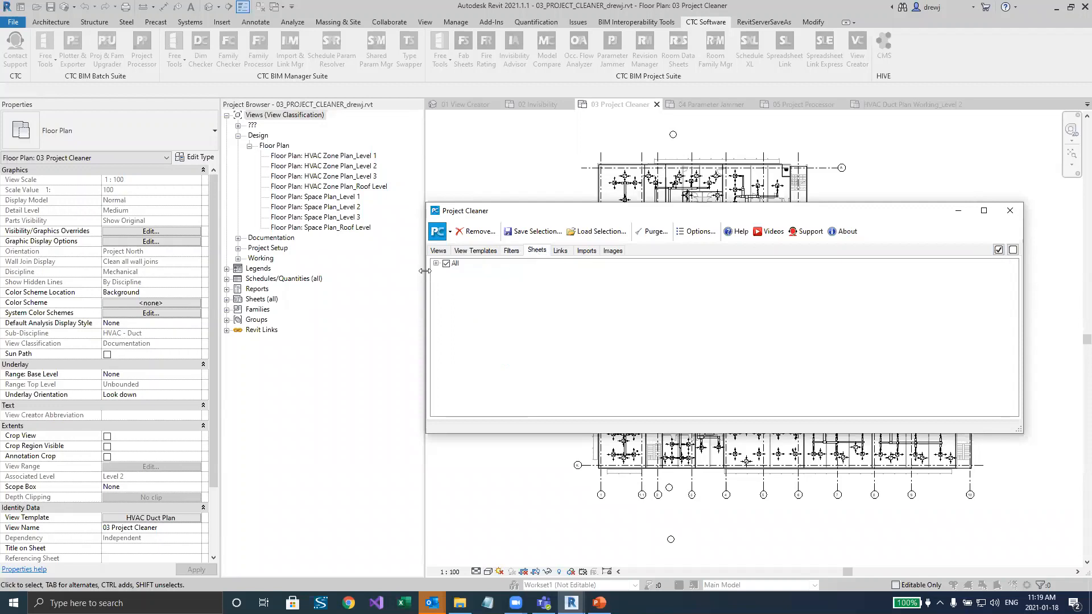
{"action": "left_click", "coordinate": [436, 263]}
{"action": "left_click", "coordinate": [435, 263]}
{"action": "left_click", "coordinate": [560, 251]}
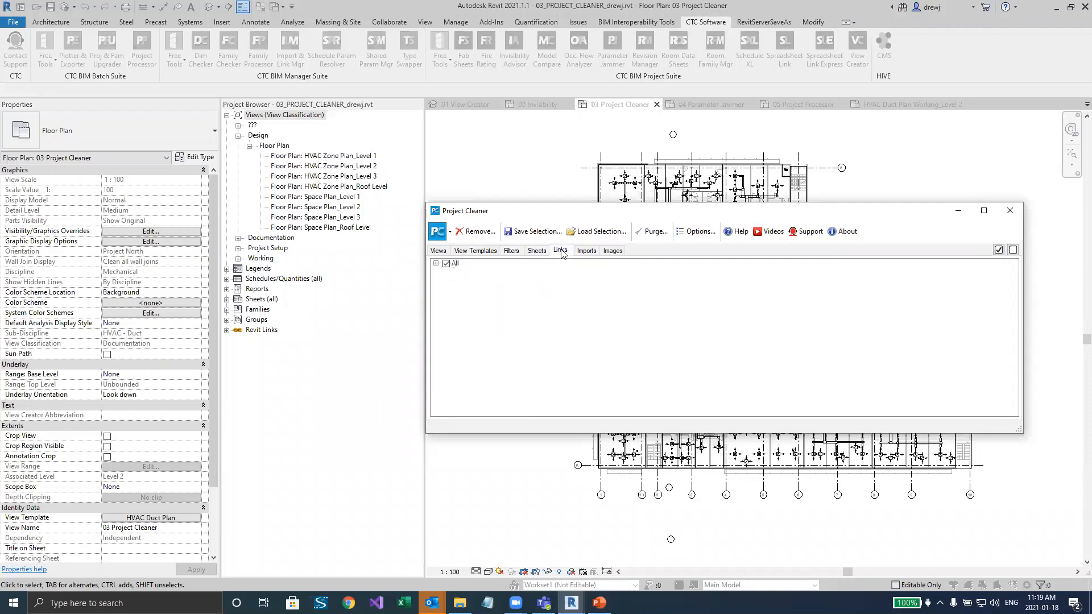
{"action": "left_click", "coordinate": [998, 251]}
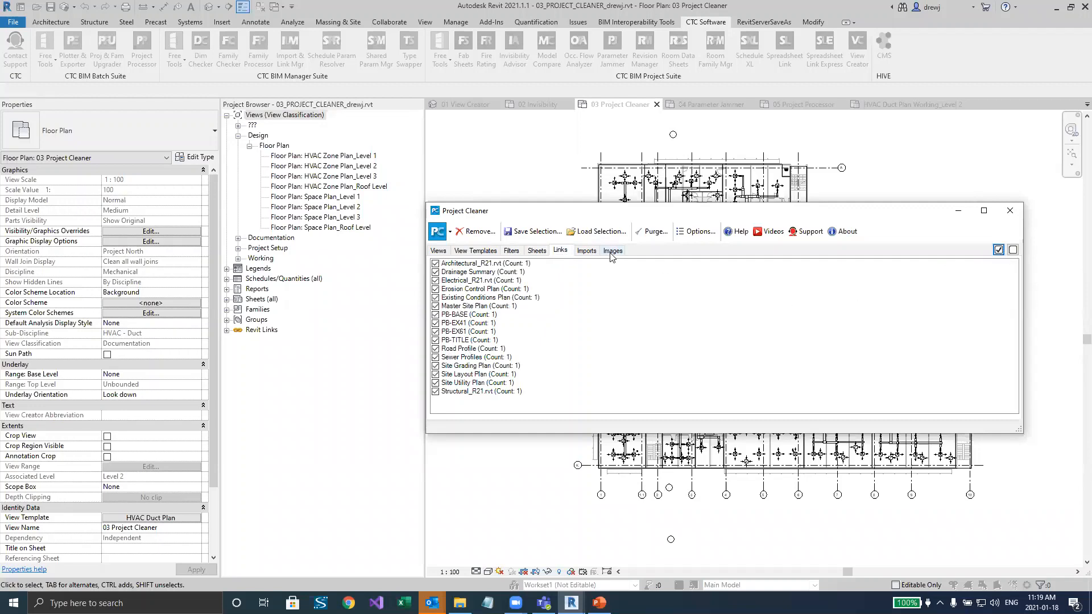
{"action": "left_click", "coordinate": [586, 251]}
{"action": "left_click", "coordinate": [999, 250]}
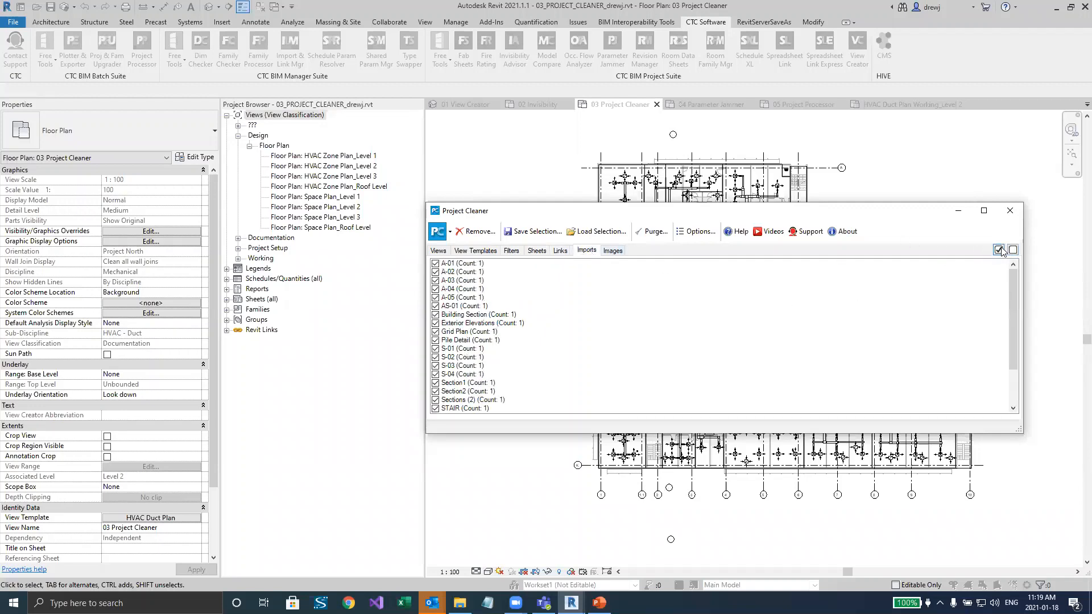
{"action": "left_click", "coordinate": [612, 251]}
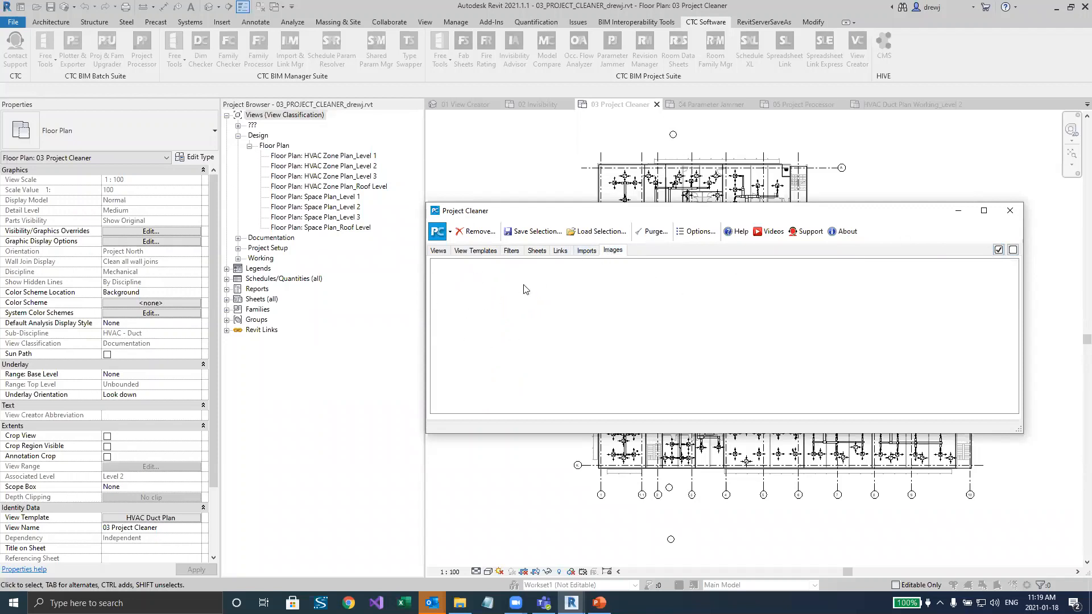
Remove all marked objects from the project with Project Cleaner, keeping the active view and accepting the room warnings
{"action": "left_click", "coordinate": [470, 231]}
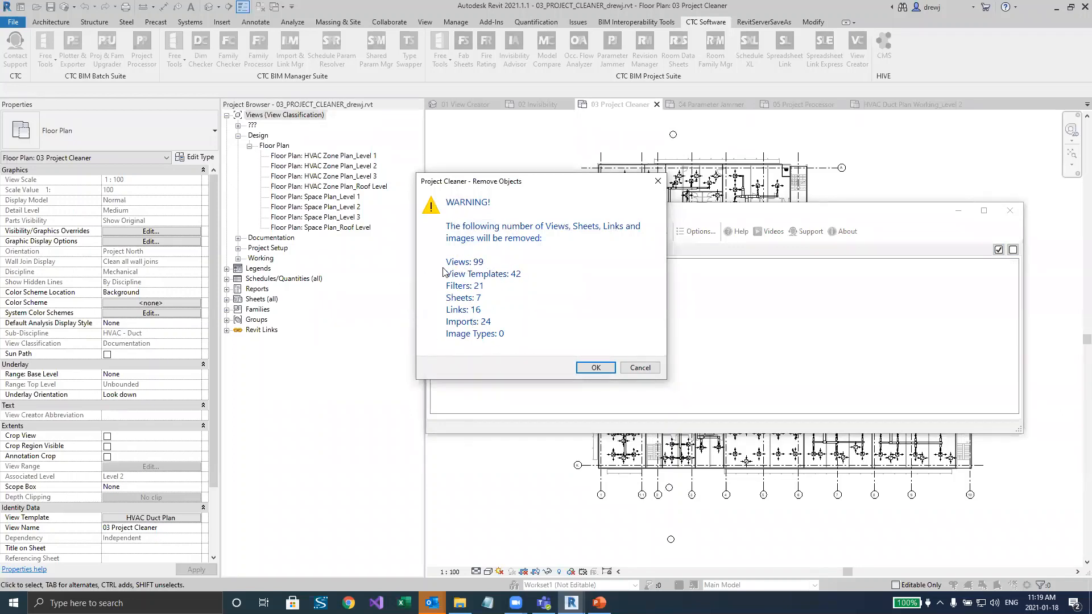
{"action": "left_click", "coordinate": [601, 368]}
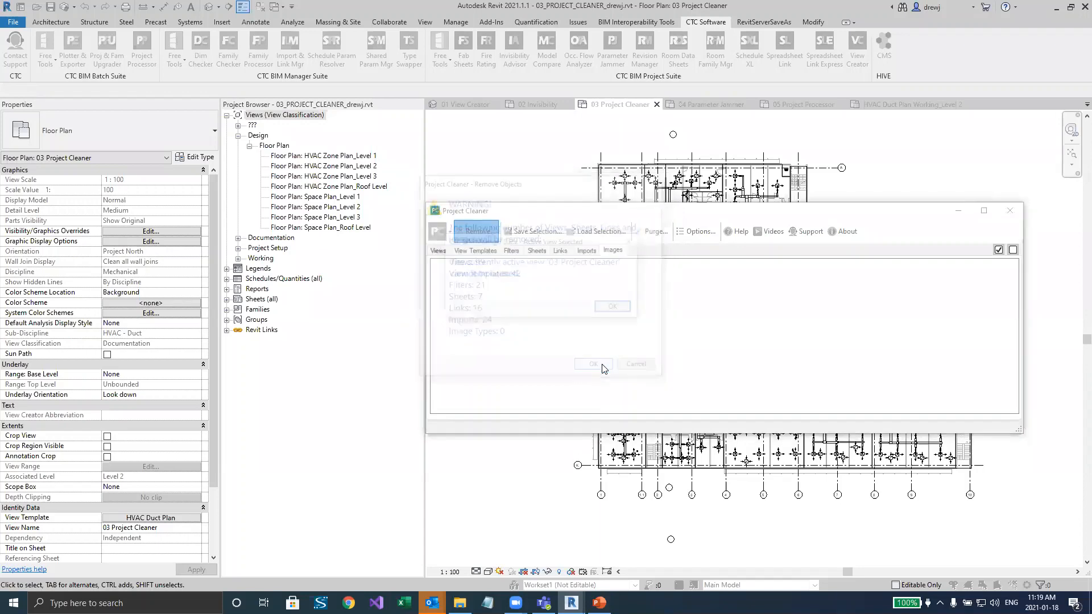
{"action": "left_click", "coordinate": [616, 308]}
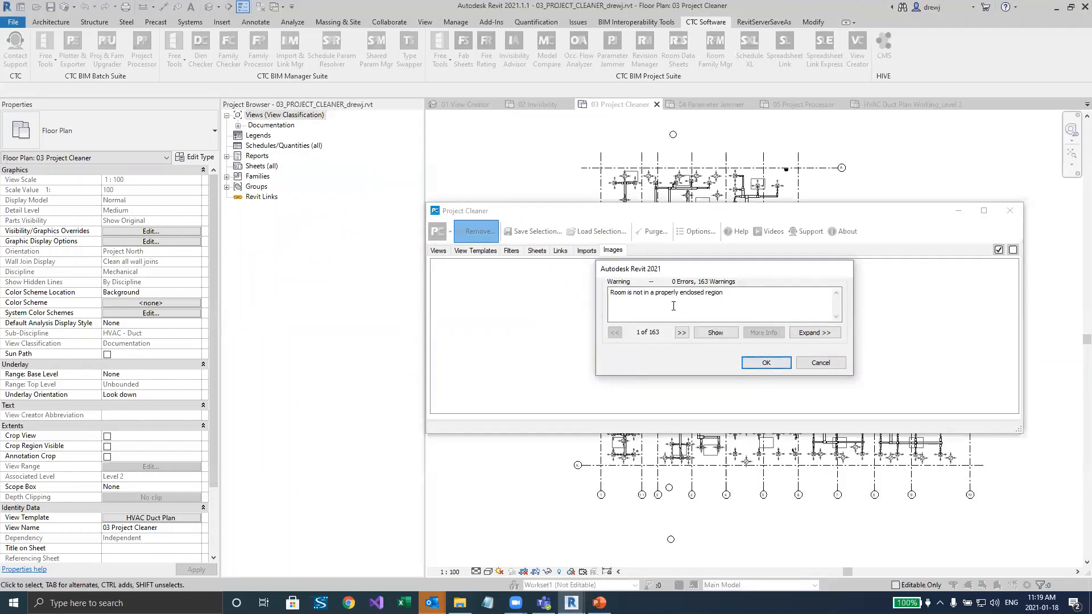
{"action": "left_click", "coordinate": [760, 364]}
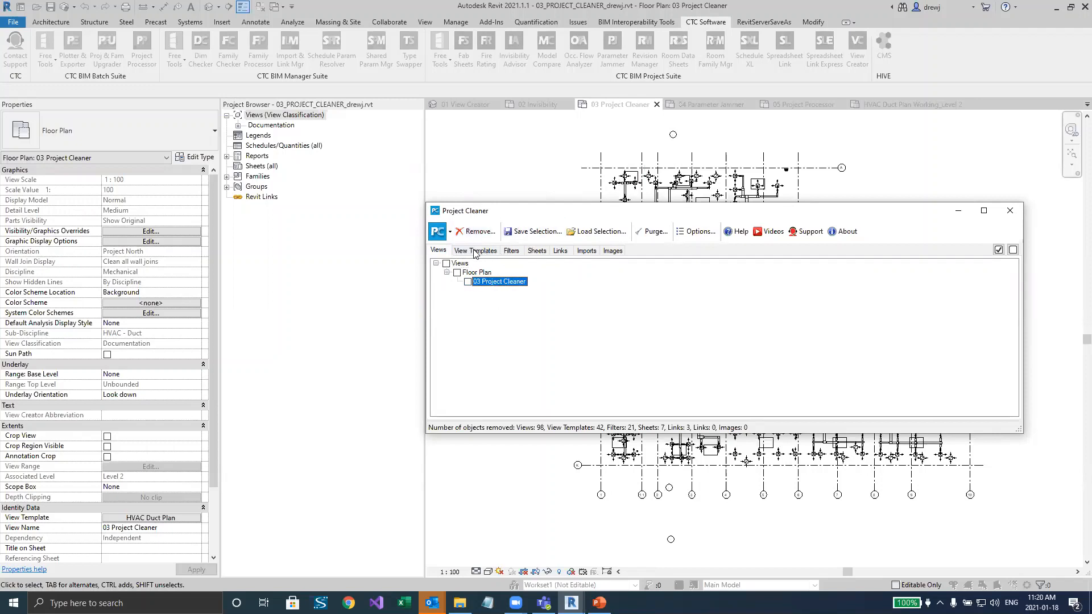
Check the Project Cleaner categories for leftover objects, close it, and check the CAD Formats links in Manage Links
{"action": "left_click", "coordinate": [537, 250]}
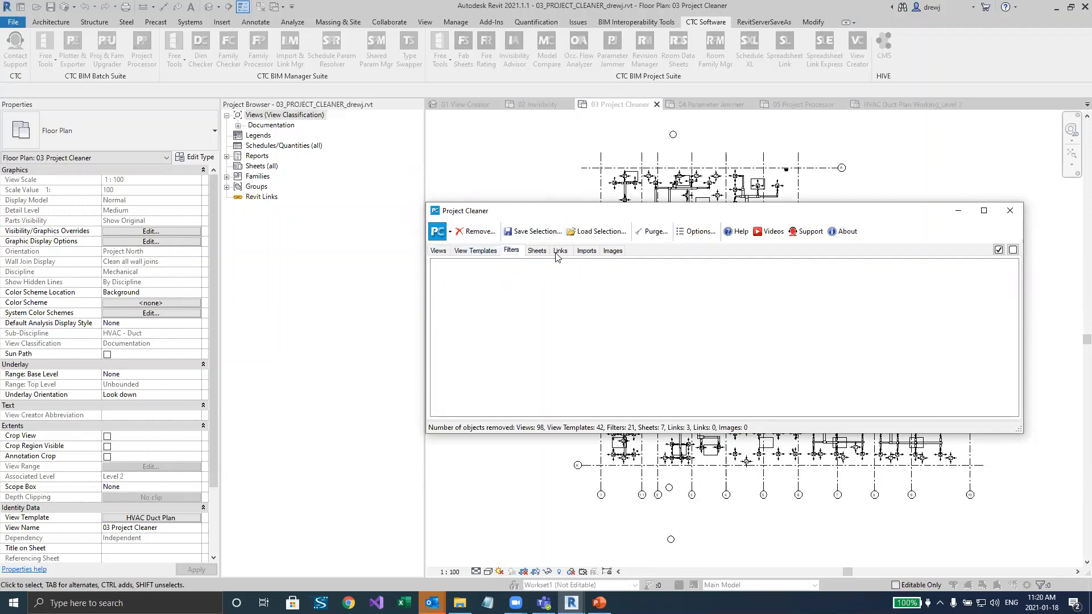
{"action": "left_click", "coordinate": [560, 251]}
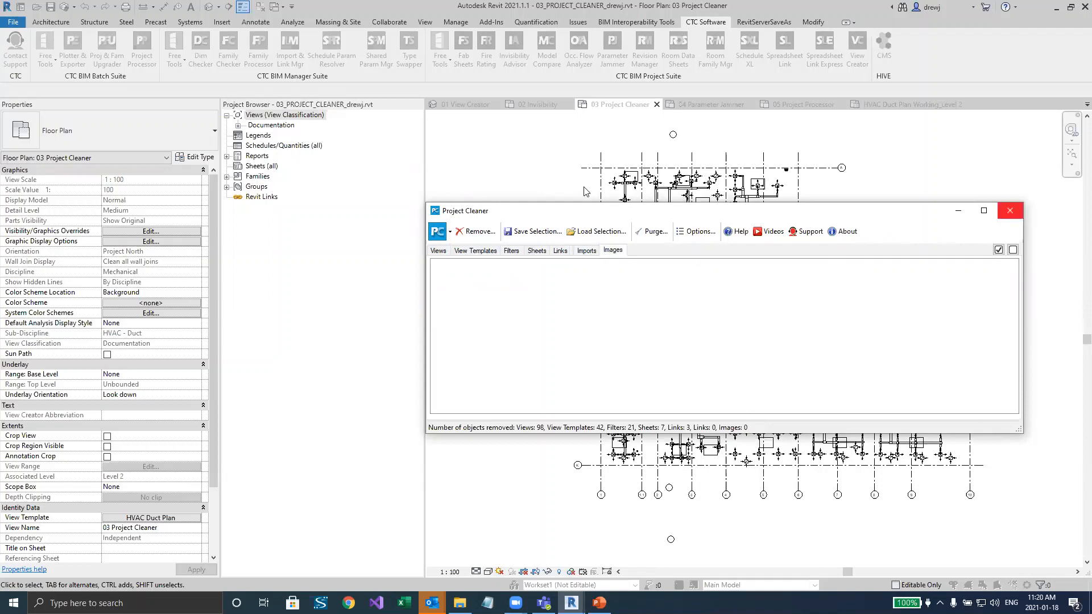
{"action": "left_click", "coordinate": [1010, 211]}
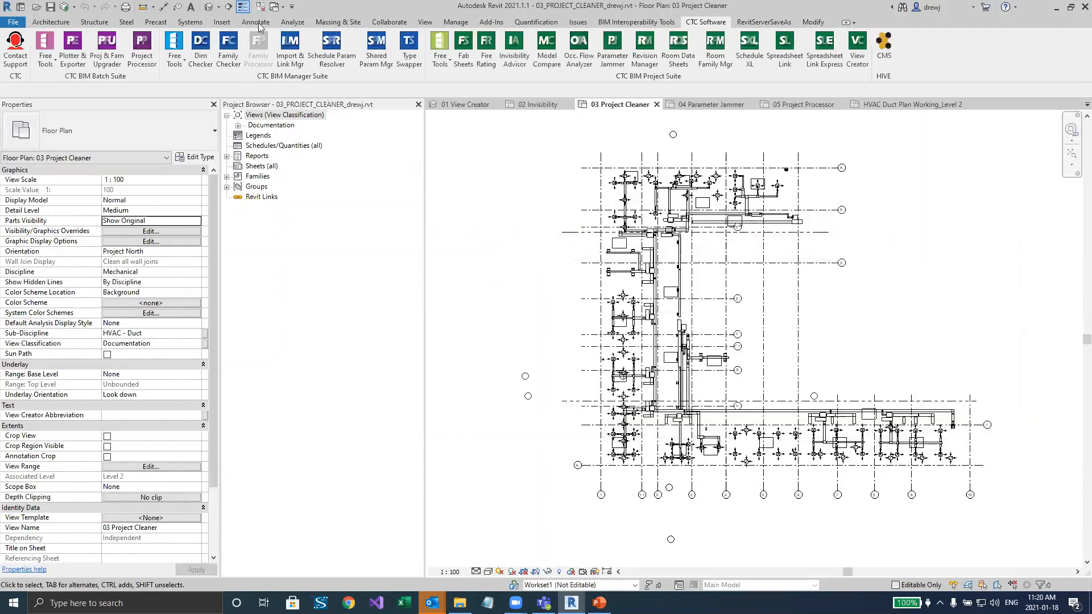
{"action": "left_click", "coordinate": [223, 23]}
{"action": "left_click", "coordinate": [325, 59]}
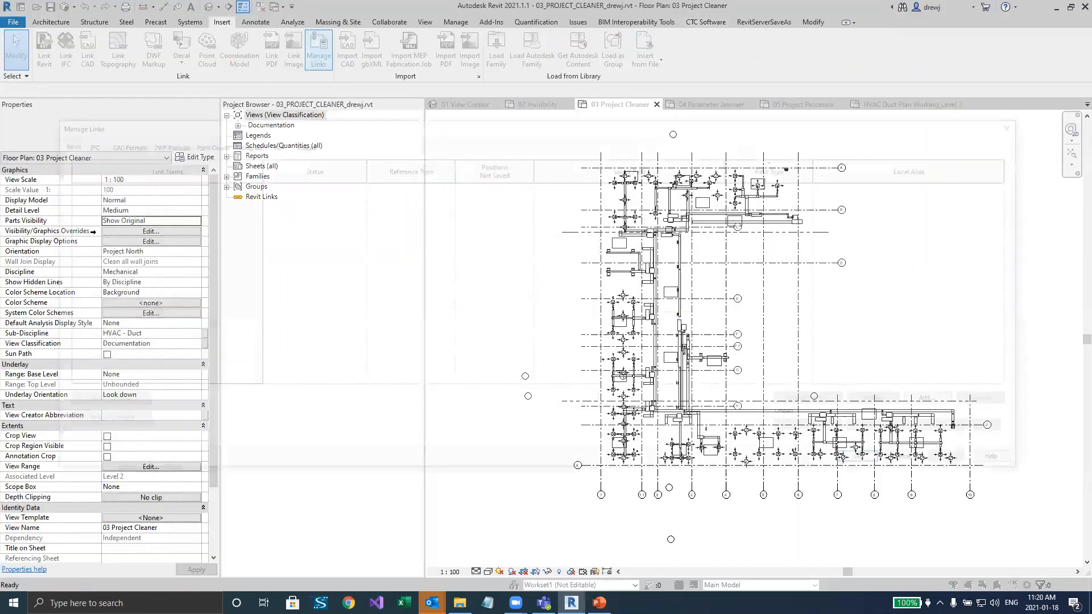
{"action": "left_click", "coordinate": [115, 142]}
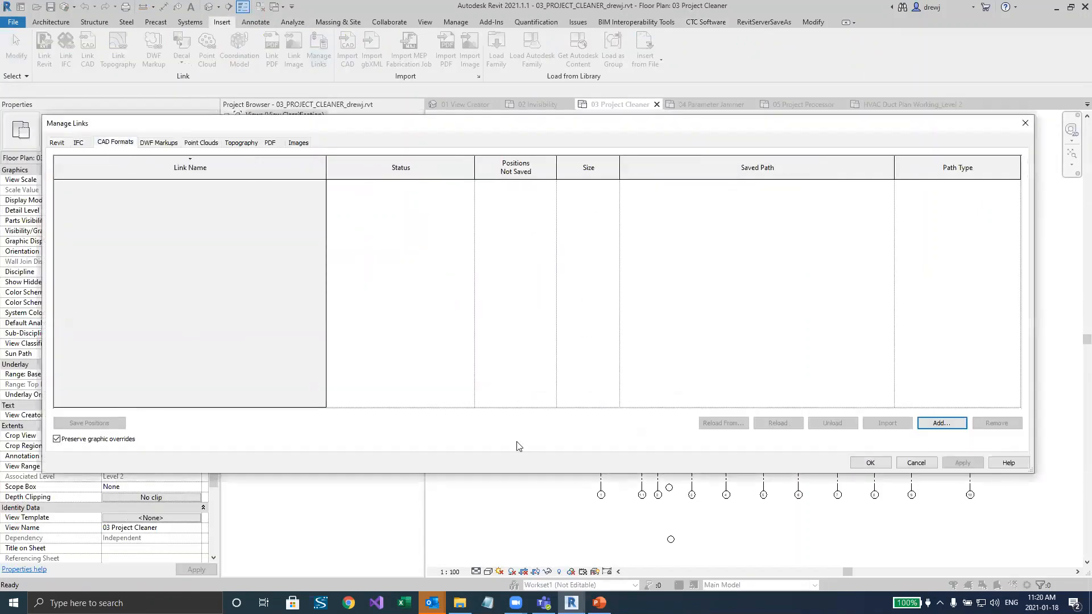
{"action": "left_click", "coordinate": [916, 464]}
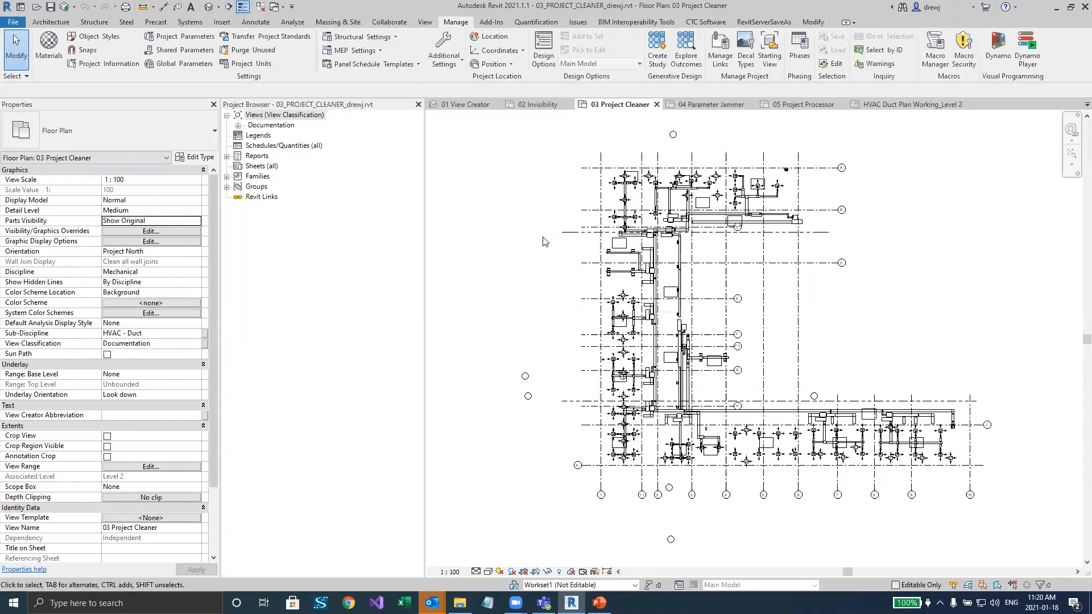
Switch to the 04 Parameter Jammer project without saving and open the M_Air Terminal Master and M_Air Terminal Design_Diffuser Sizing schedules
{"action": "left_click", "coordinate": [718, 106]}
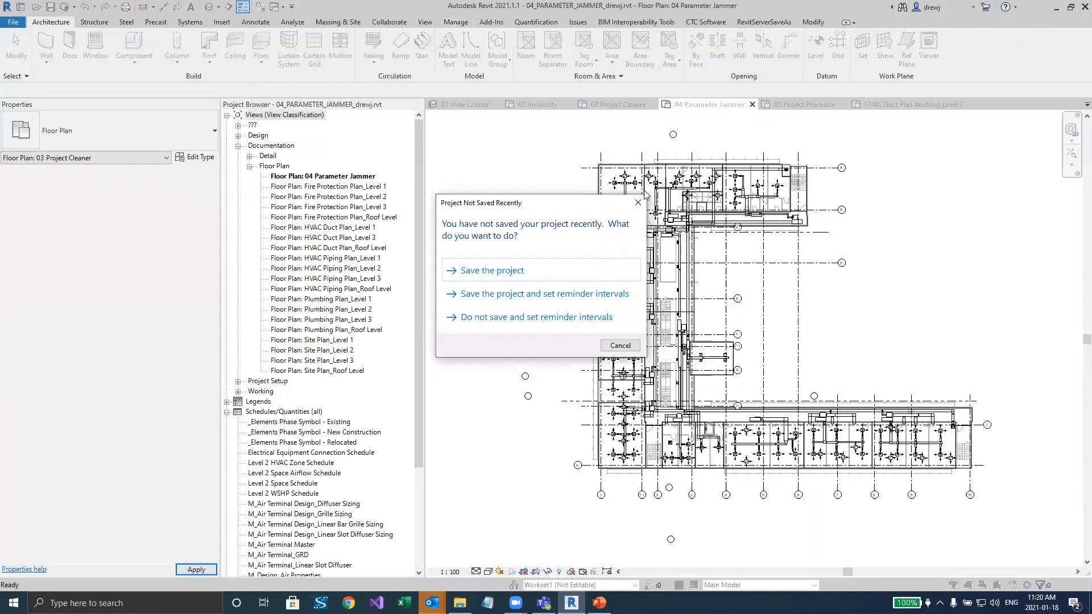
{"action": "left_click", "coordinate": [637, 203]}
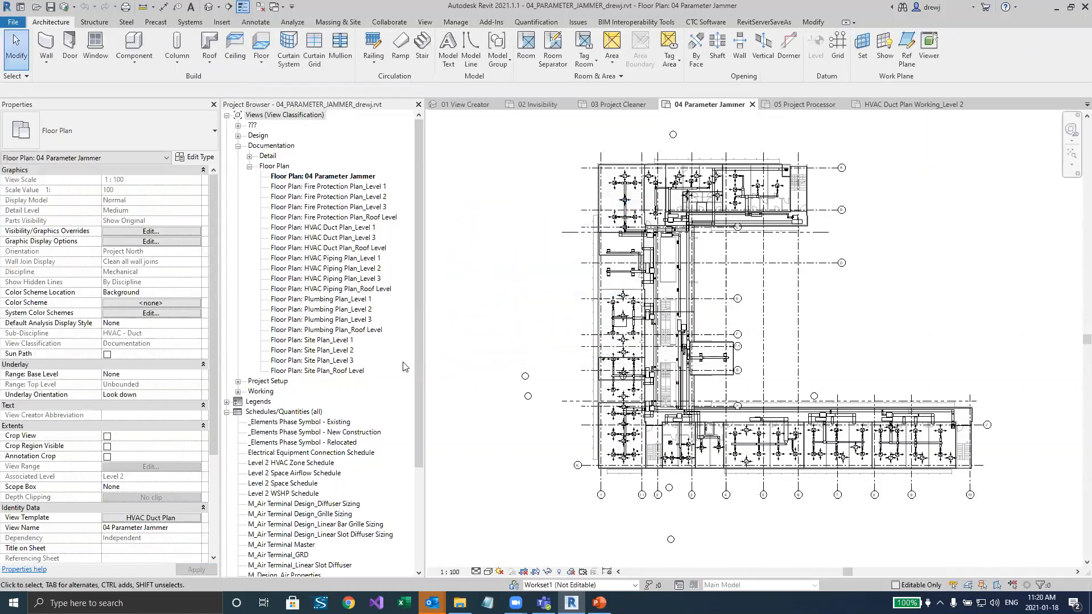
{"action": "scroll", "coordinate": [322, 491], "scroll_direction": "down", "scroll_amount": 2}
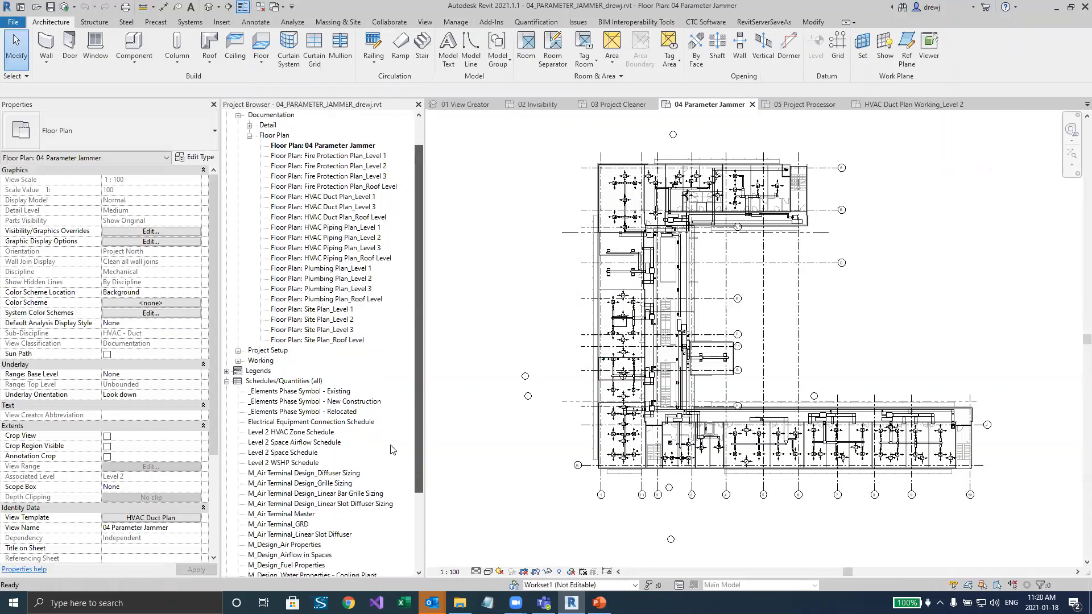
{"action": "left_click", "coordinate": [322, 490]}
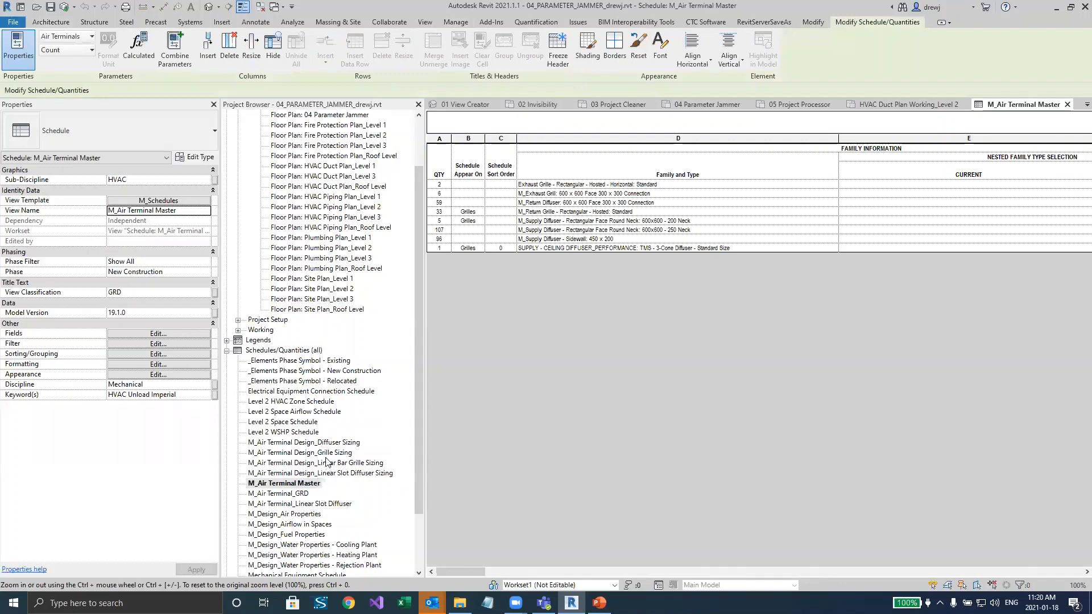
{"action": "left_click", "coordinate": [323, 443]}
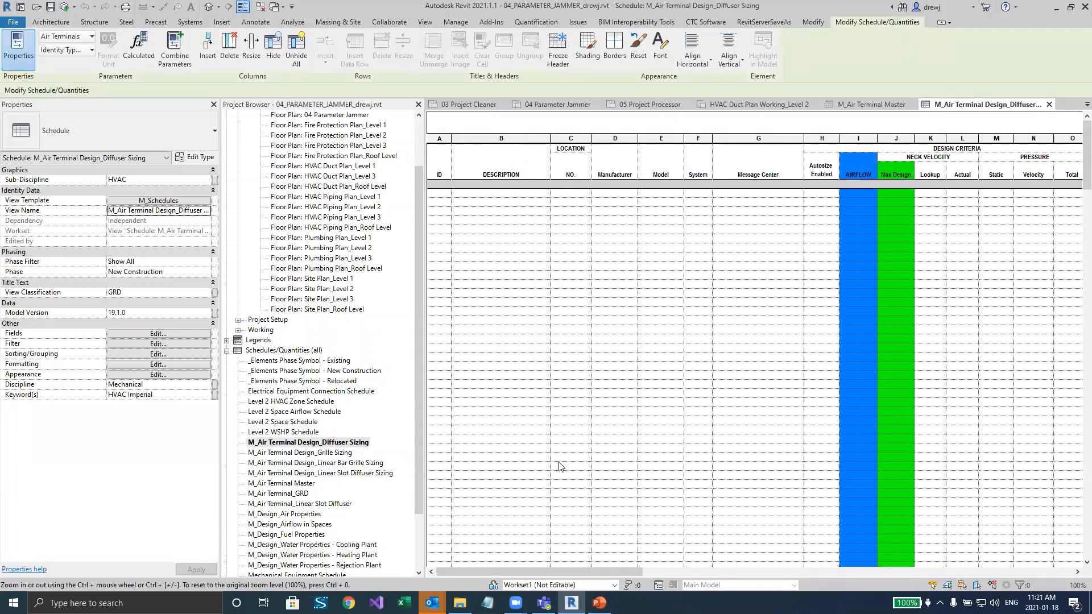
Examine the 3-CONE DIFFUSER row in the M_Air Terminal Design_Diffuser Sizing schedule, including its description, number, manufacturer, model and message center
{"action": "scroll", "coordinate": [560, 466], "scroll_direction": "down", "scroll_amount": 10}
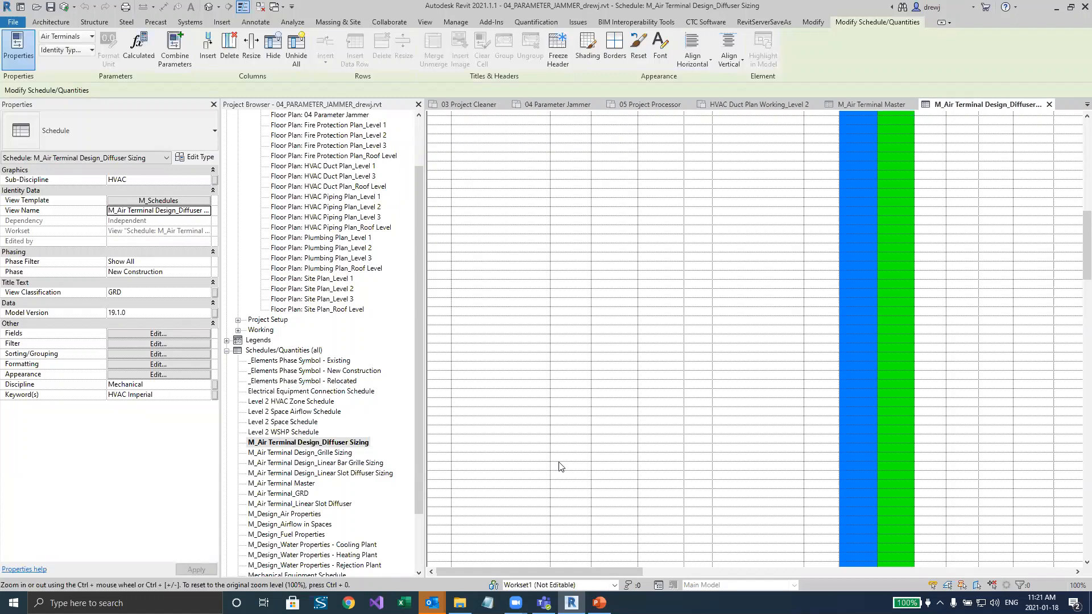
{"action": "scroll", "coordinate": [561, 467], "scroll_direction": "down", "scroll_amount": 10}
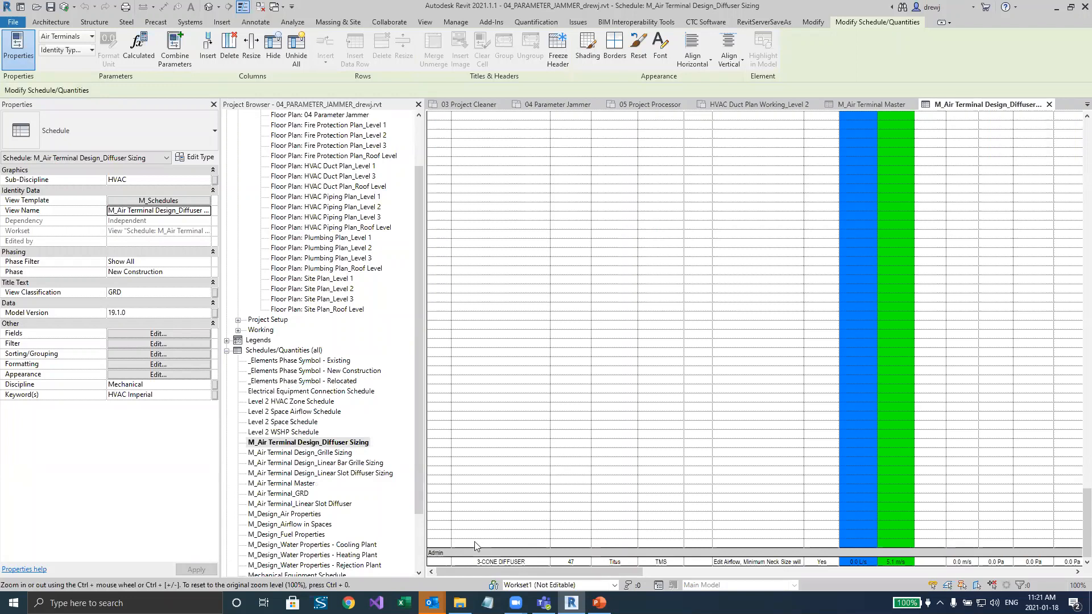
{"action": "left_click", "coordinate": [494, 562]}
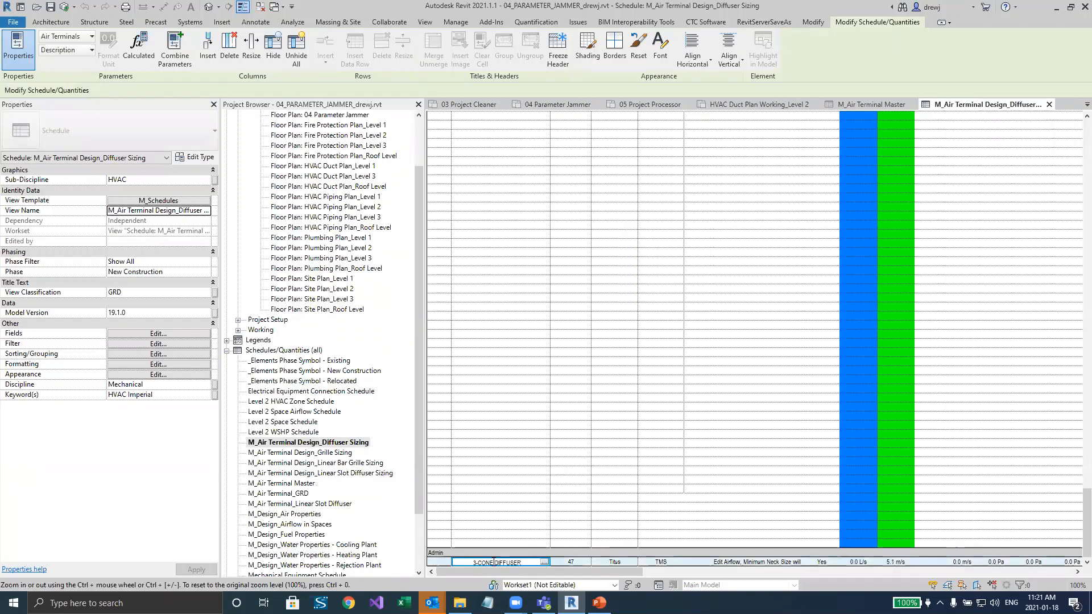
{"action": "left_click", "coordinate": [571, 562]}
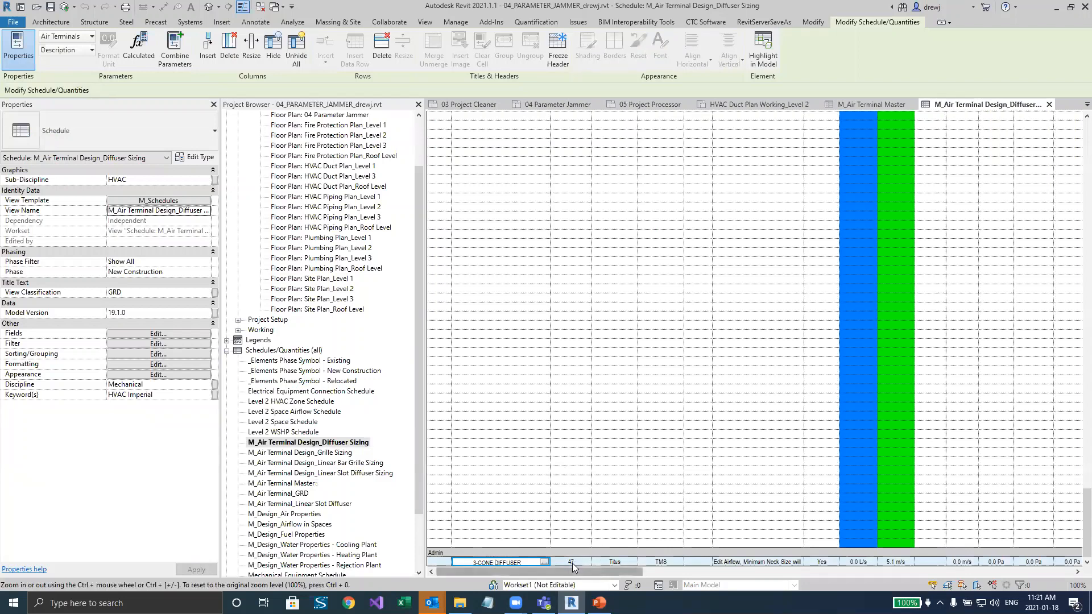
{"action": "key", "text": "Tab"}
{"action": "key", "text": "Tab"}
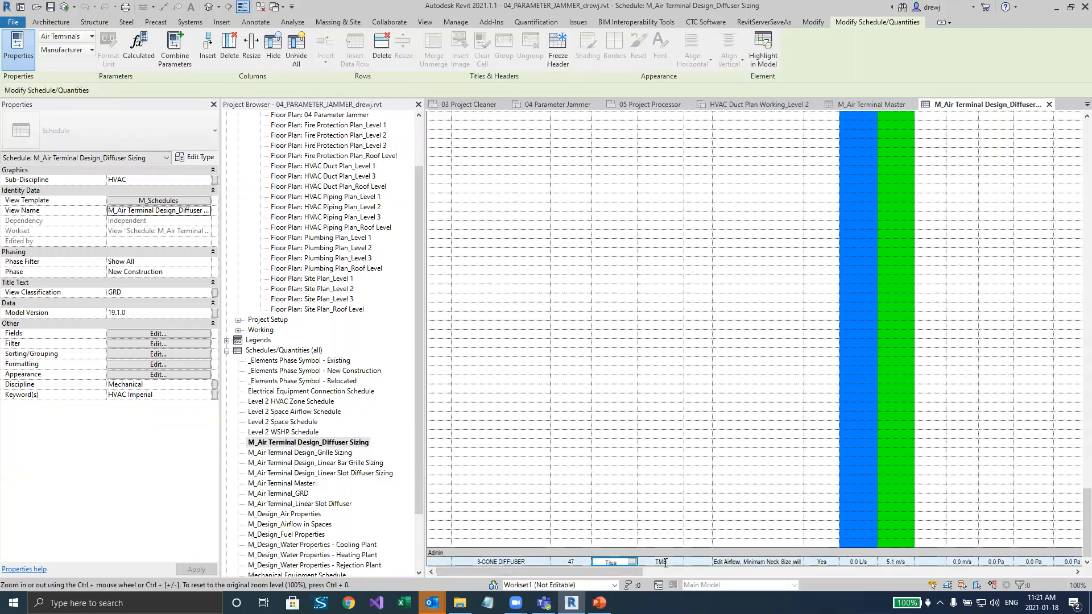
{"action": "left_click", "coordinate": [573, 562]}
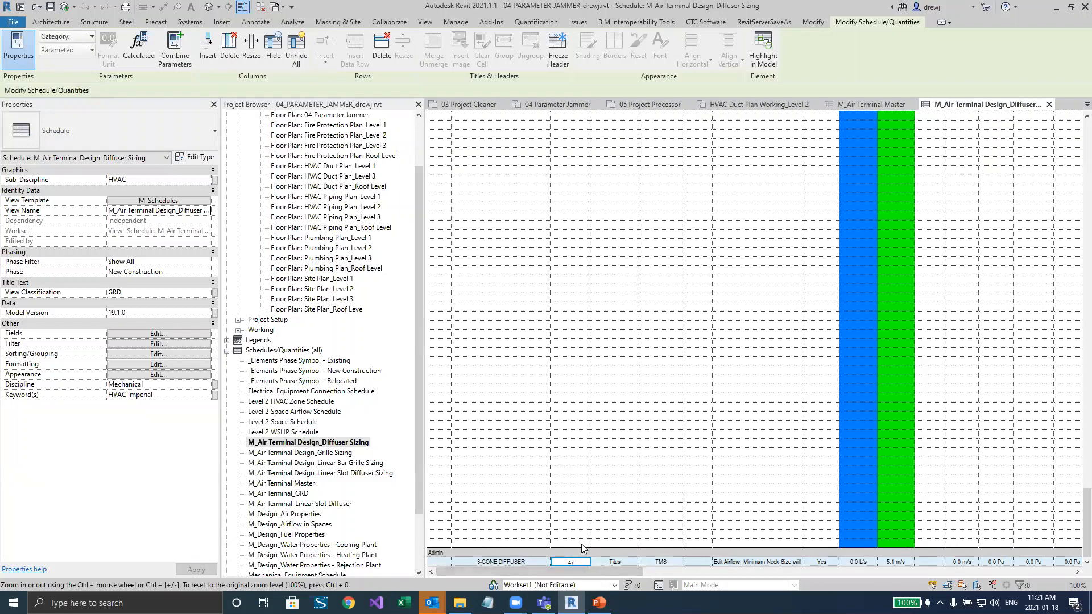
{"action": "left_click", "coordinate": [580, 544]}
{"action": "left_click", "coordinate": [610, 544]}
{"action": "left_click", "coordinate": [653, 544]}
{"action": "left_click", "coordinate": [730, 545]}
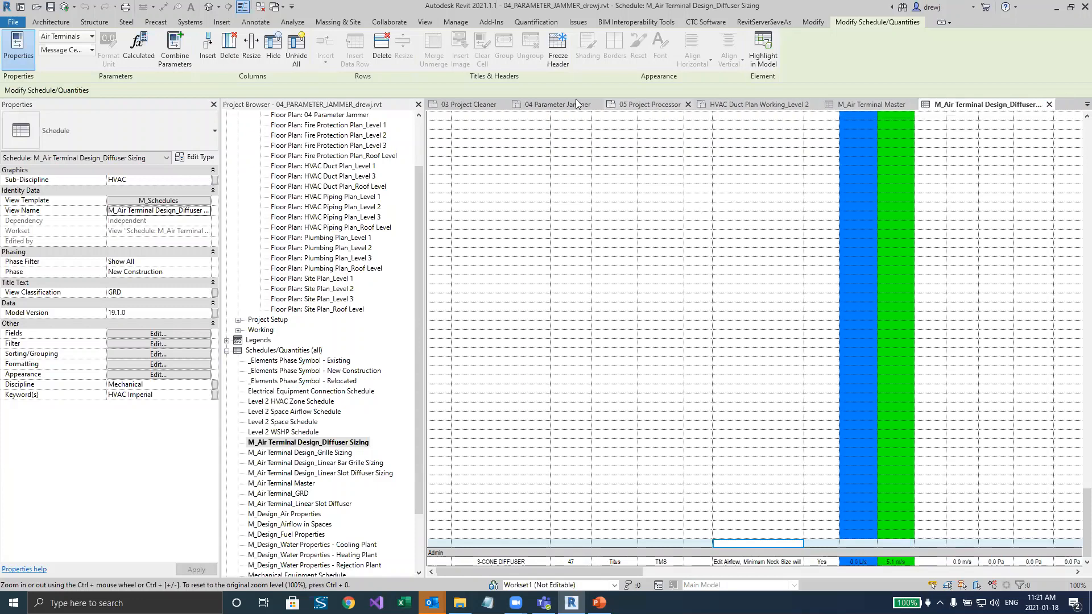
In the 04 Parameter Jammer floor plan, compare the instance properties of the 600x600 - 250 Neck supply diffuser and the TMS 3-Cone ceiling diffuser
{"action": "left_click", "coordinate": [552, 109]}
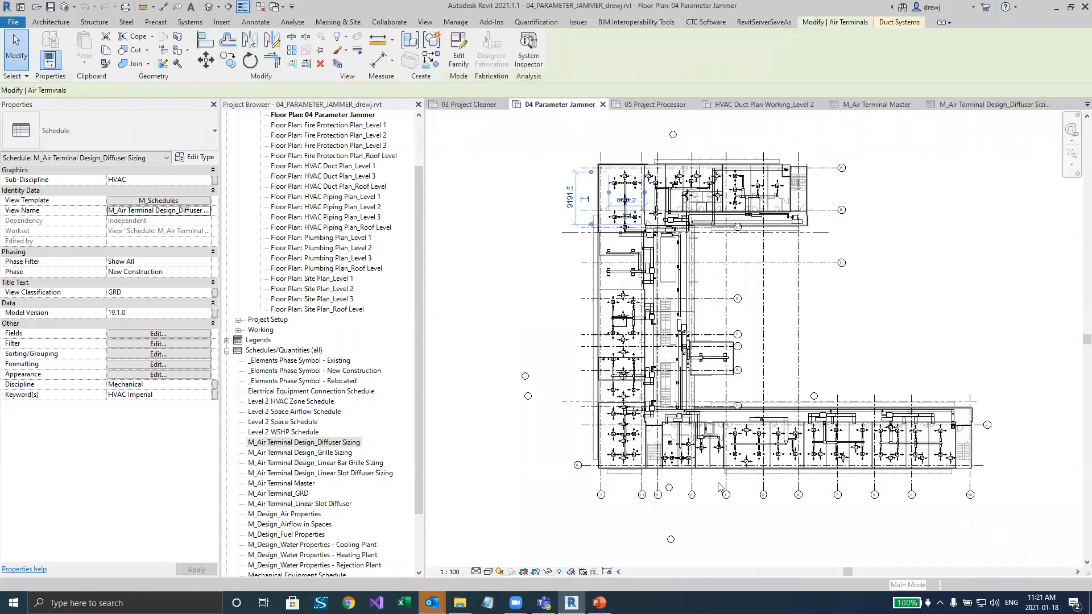
{"action": "scroll", "coordinate": [680, 475], "scroll_direction": "up", "scroll_amount": 5}
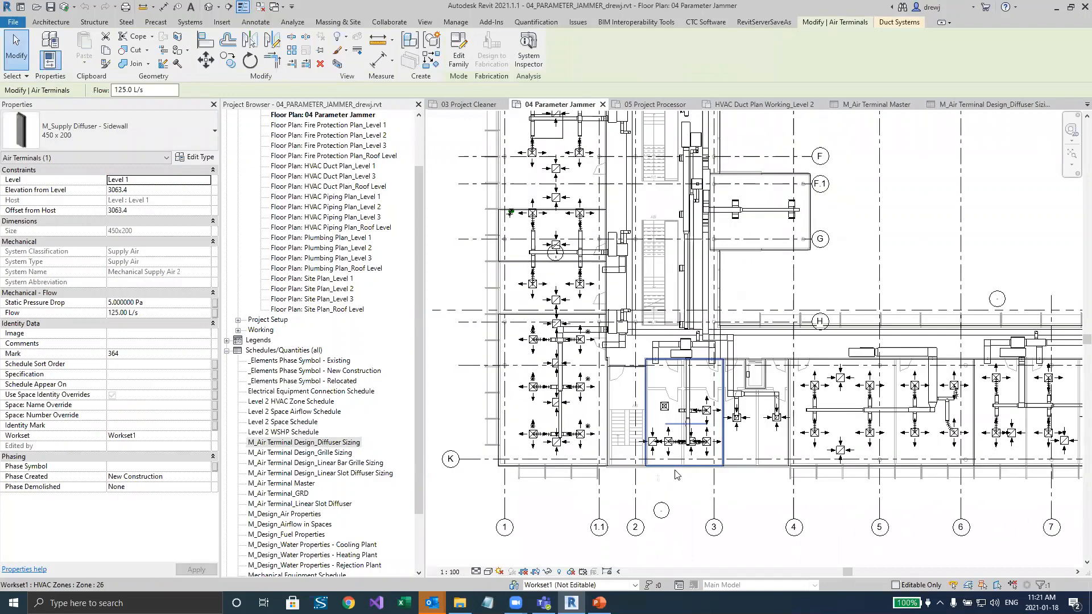
{"action": "scroll", "coordinate": [674, 460], "scroll_direction": "up", "scroll_amount": 3}
{"action": "scroll", "coordinate": [648, 284], "scroll_direction": "up", "scroll_amount": 3}
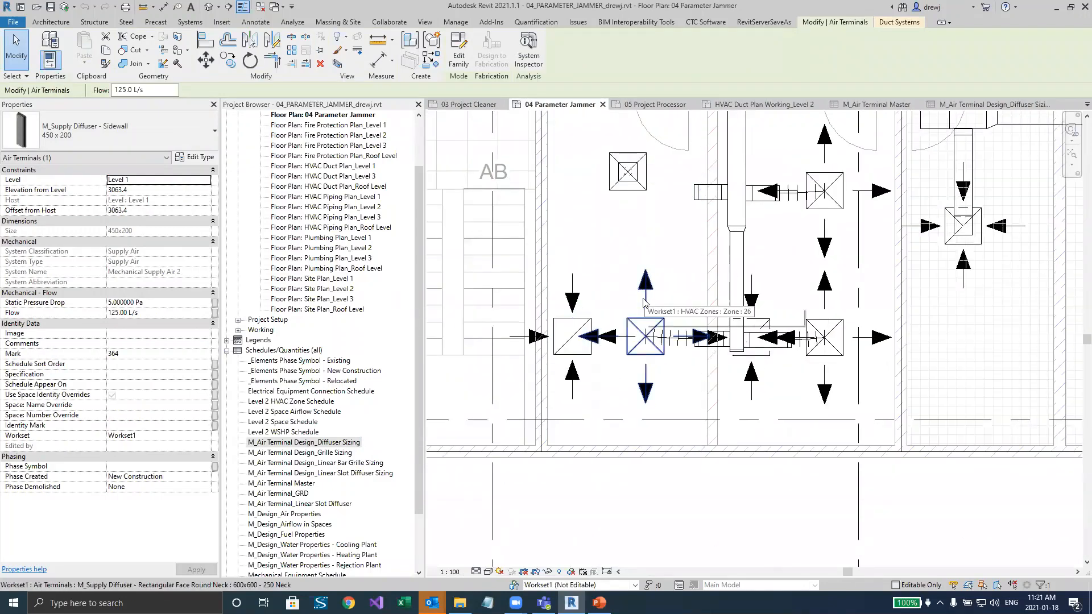
{"action": "left_click", "coordinate": [645, 302]}
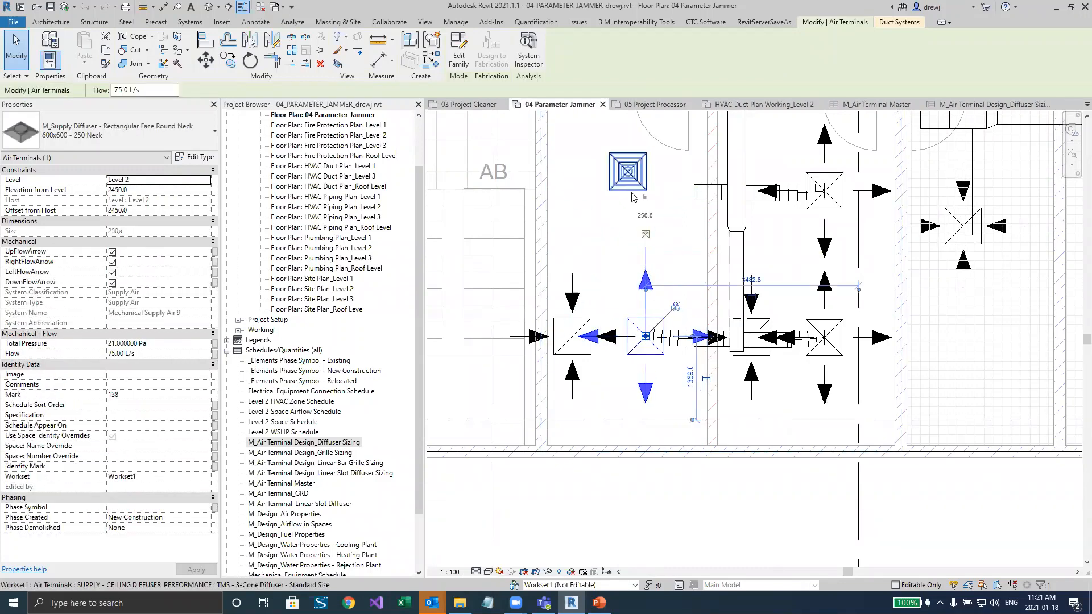
{"action": "left_click", "coordinate": [633, 196]}
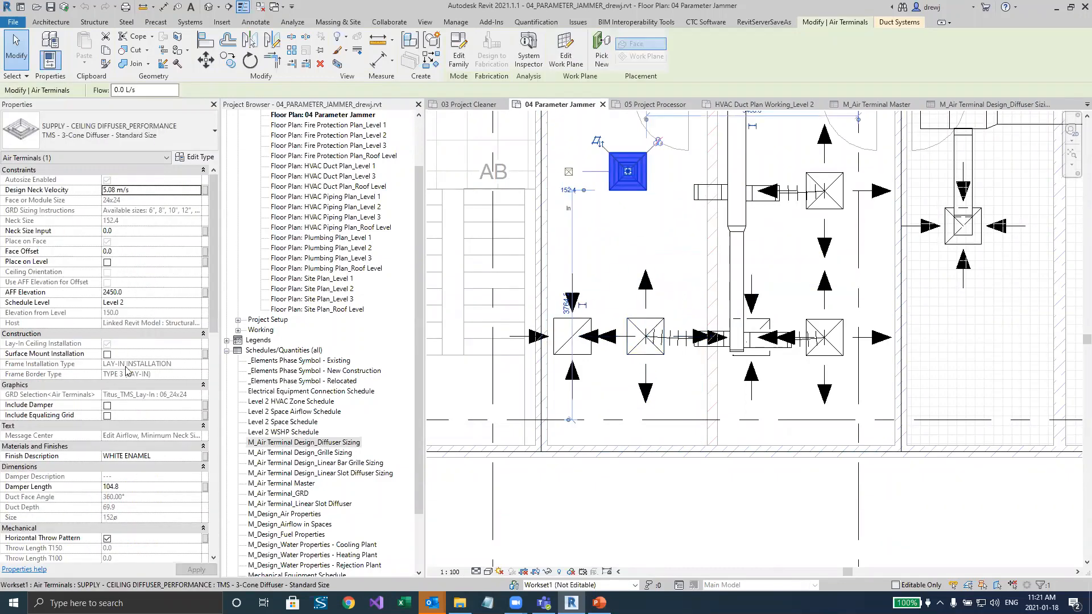
Review the type parameters of the TMS - 3-Cone Diffuser - Standard Size, down to its identity data, without changing them
{"action": "left_click", "coordinate": [195, 157]}
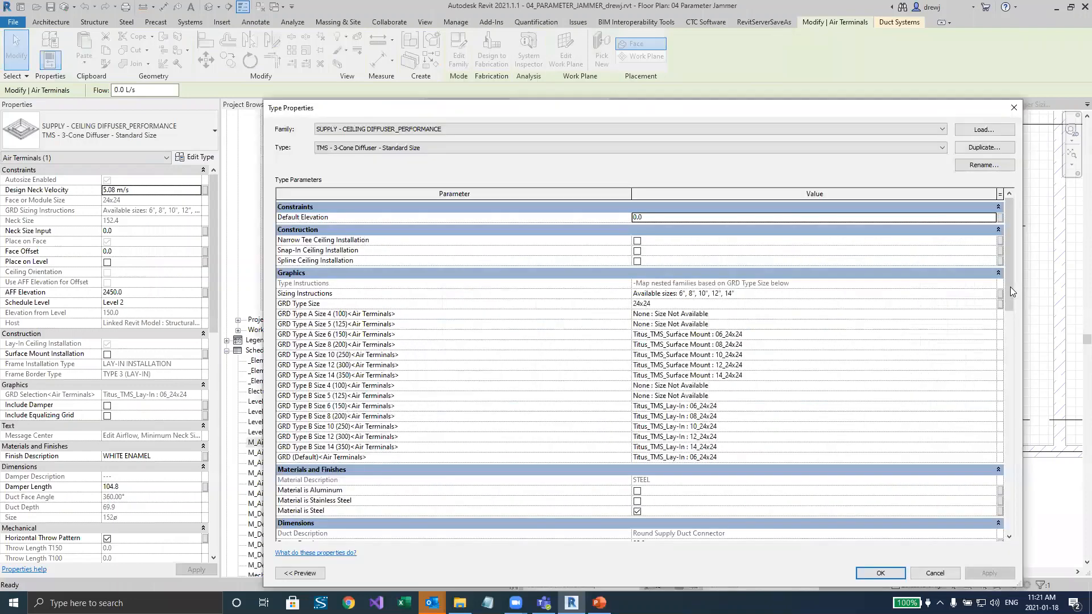
{"action": "scroll", "coordinate": [1005, 340], "scroll_direction": "down", "scroll_amount": 10}
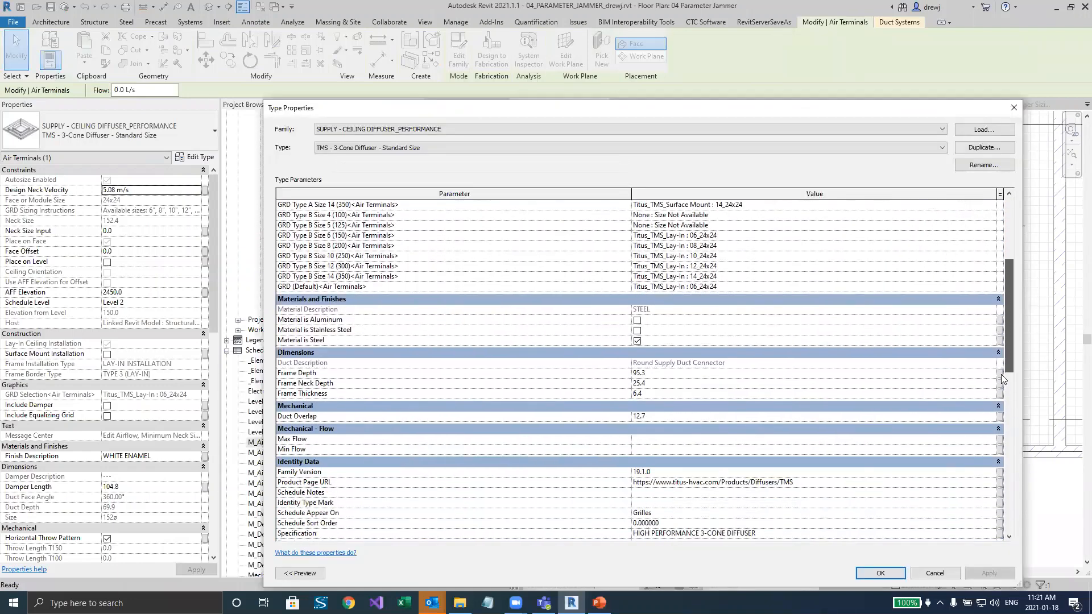
{"action": "scroll", "coordinate": [1019, 408], "scroll_direction": "down", "scroll_amount": 2}
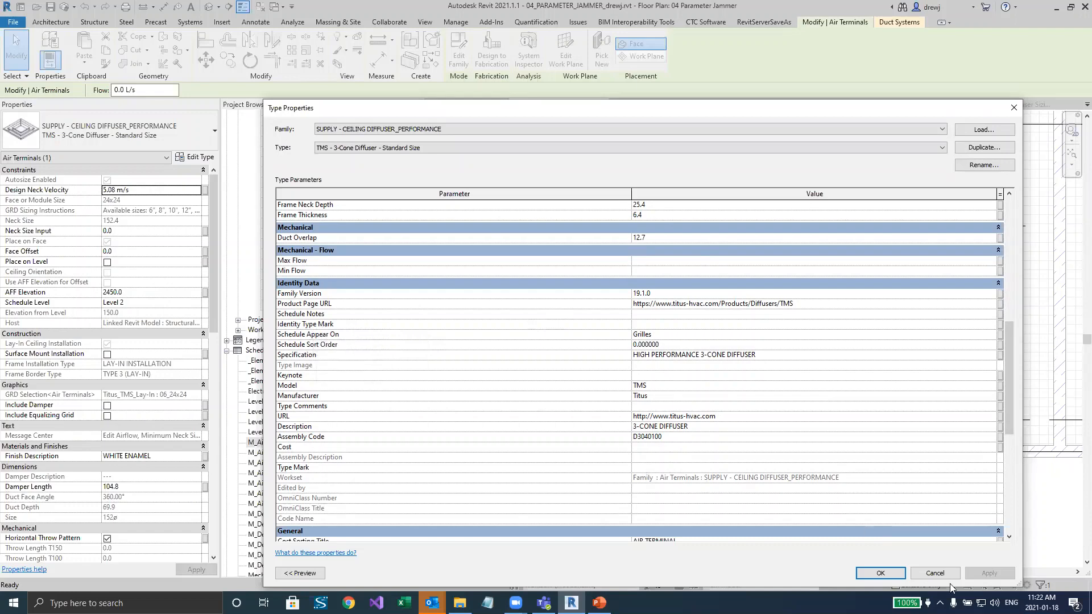
{"action": "left_click", "coordinate": [935, 573]}
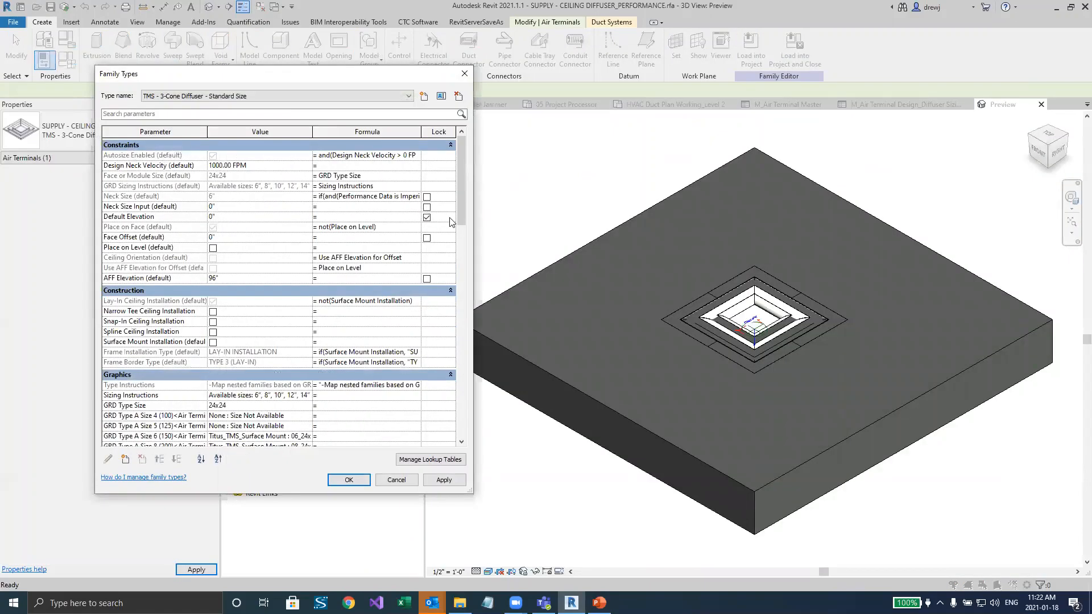
Look through the SUPPLY - CEILING DIFFUSER_PERFORMANCE family's types, parameters and formulas, then close the family without changes
{"action": "left_click_drag", "start_coordinate": [462, 202], "coordinate": [483, 437]}
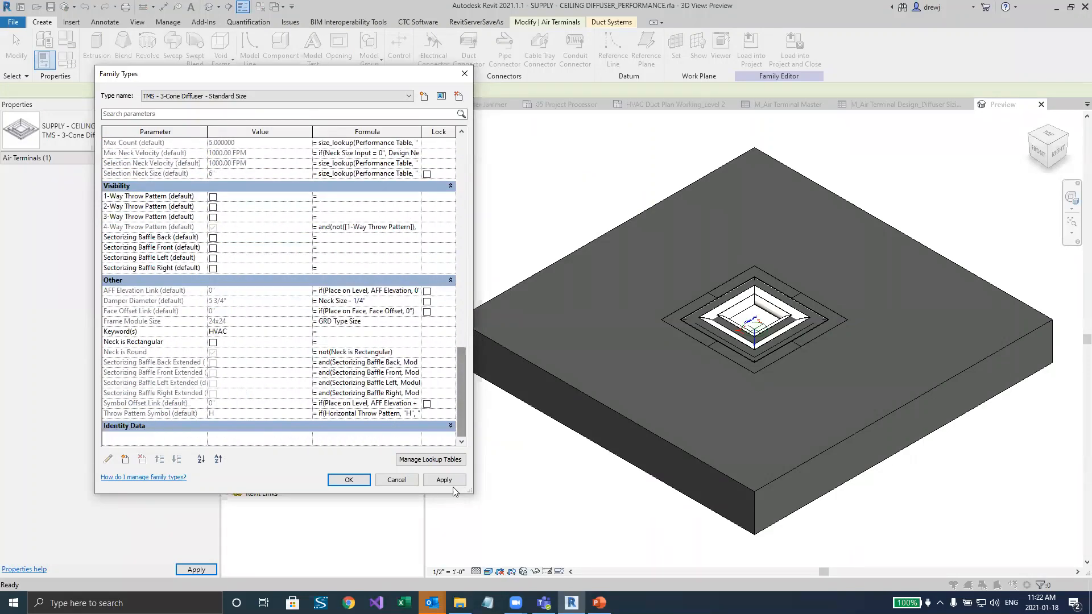
{"action": "left_click", "coordinate": [408, 480]}
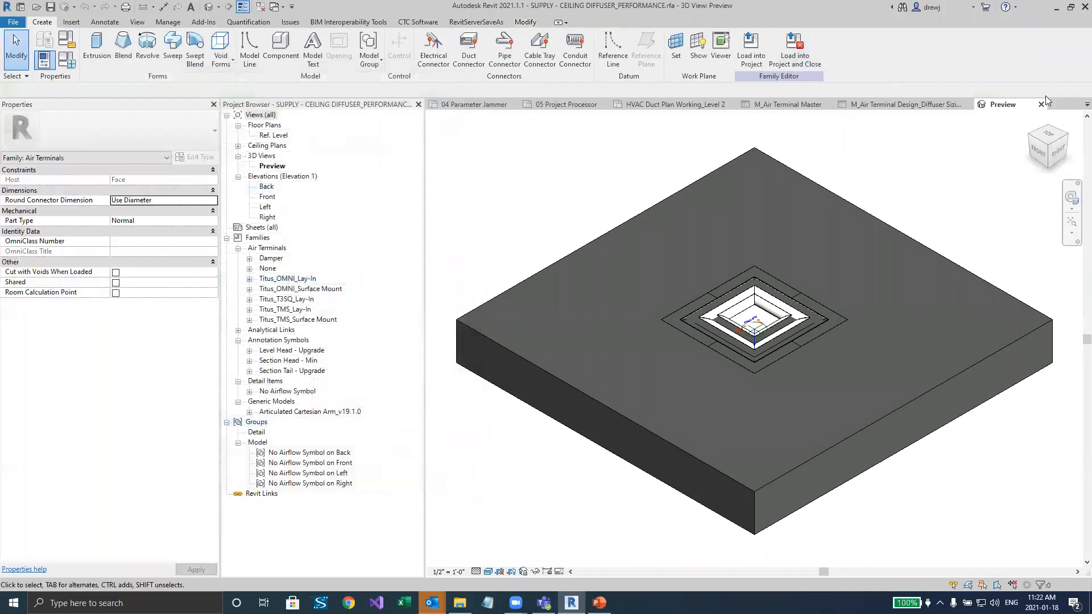
{"action": "left_click", "coordinate": [1041, 104]}
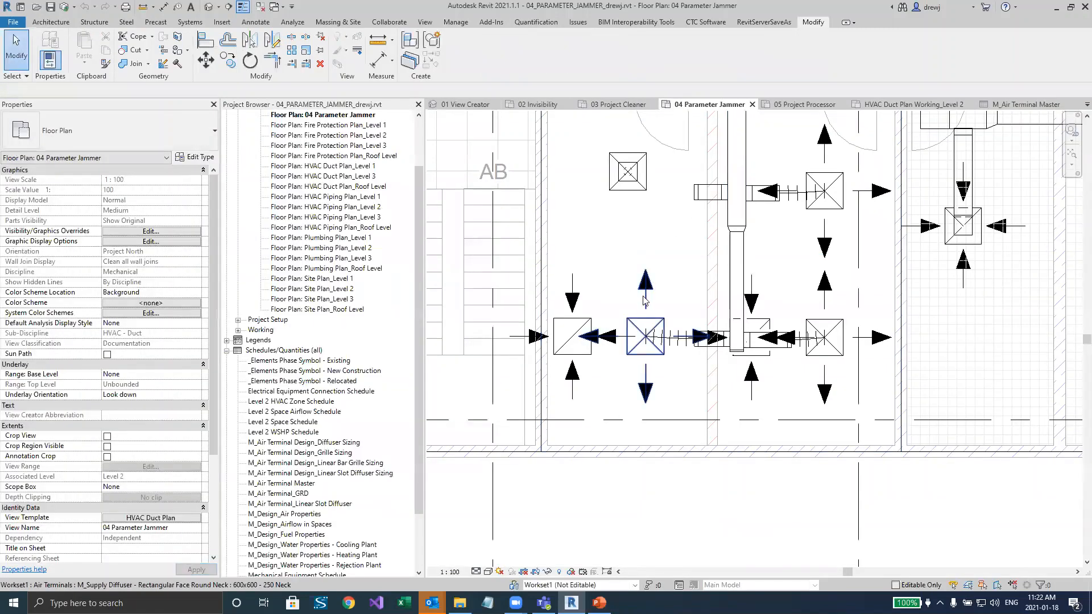
Check the type parameters of the M_Supply Diffuser - Rectangular Face Round Neck, type 600x600 - 250 Neck, without changing them
{"action": "left_click", "coordinate": [644, 300]}
{"action": "left_click", "coordinate": [202, 159]}
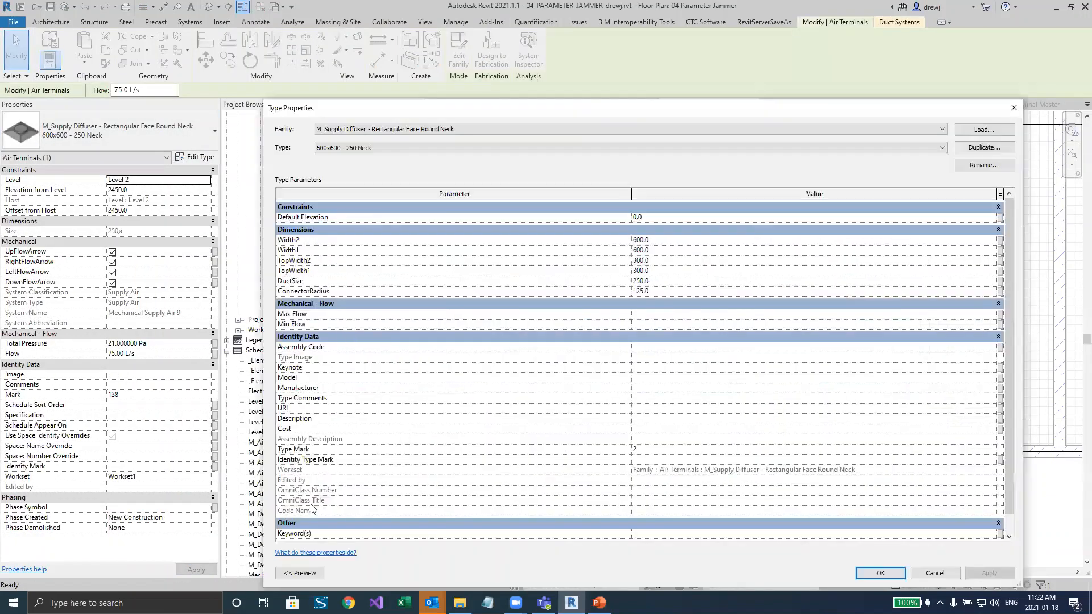
{"action": "left_click", "coordinate": [928, 576]}
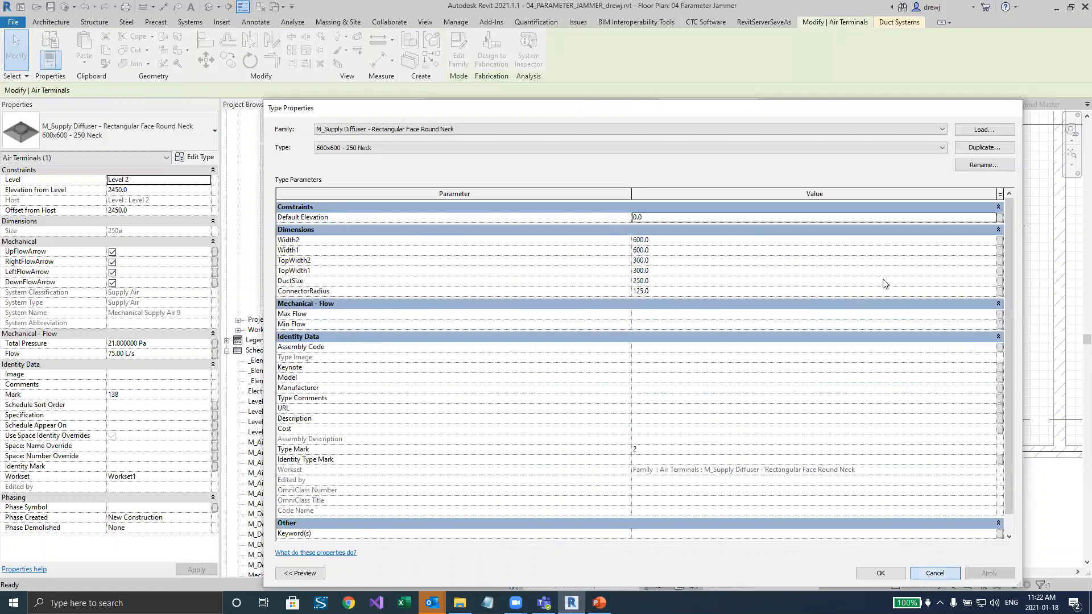
{"action": "left_click", "coordinate": [457, 56]}
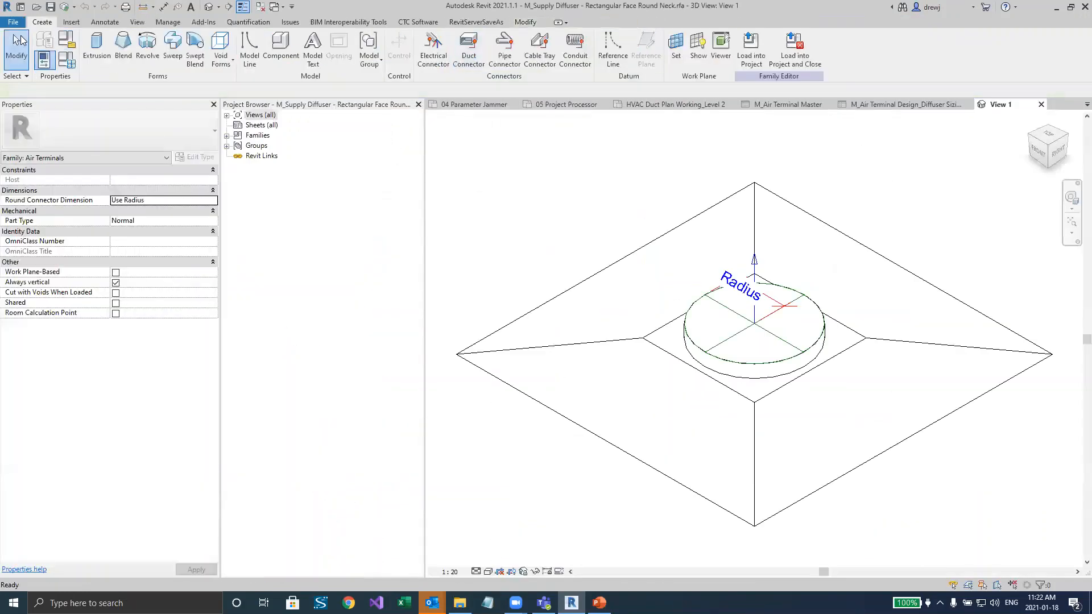
{"action": "left_click", "coordinate": [67, 61]}
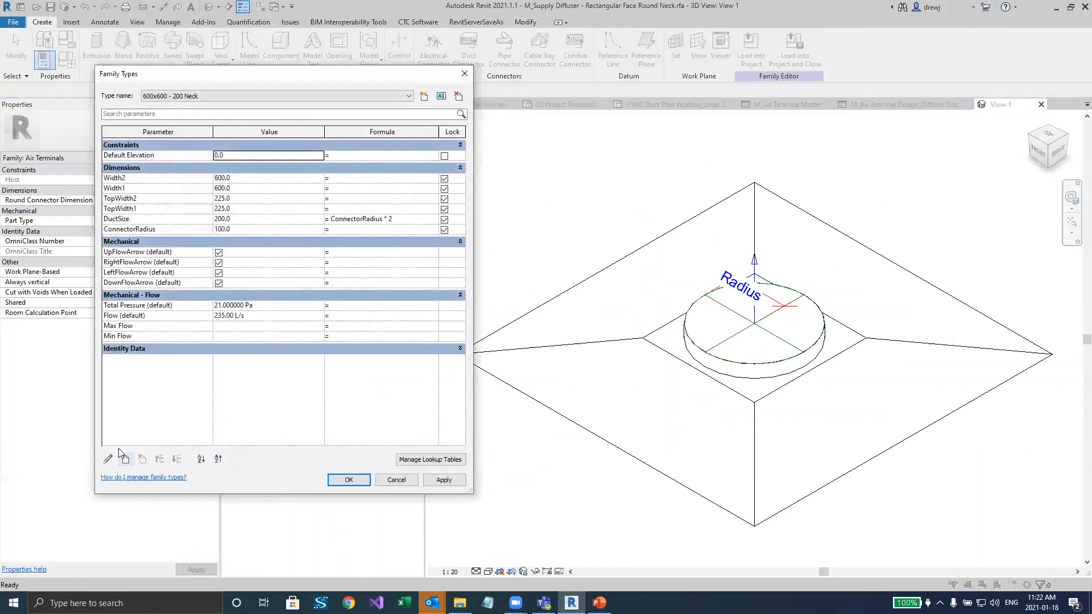
{"action": "left_click", "coordinate": [126, 459]}
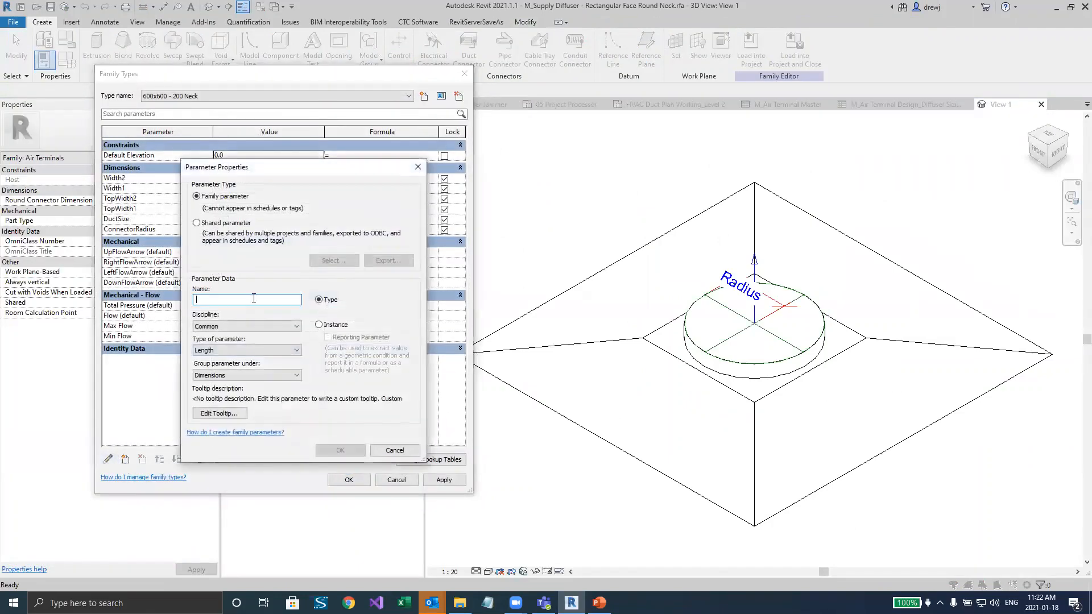
{"action": "left_click", "coordinate": [237, 225]}
{"action": "left_click", "coordinate": [347, 264]}
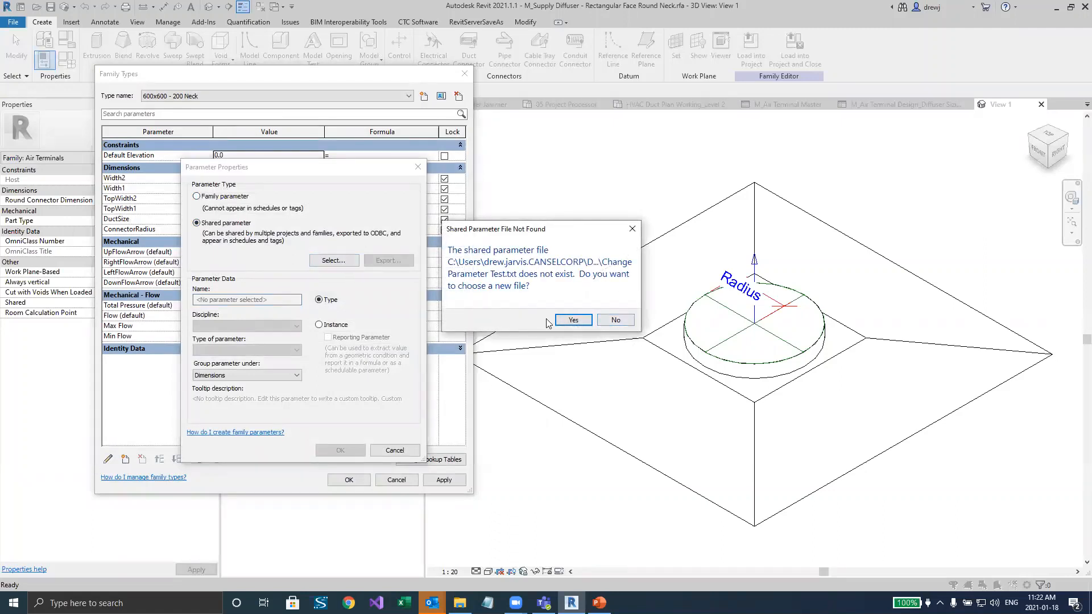
{"action": "left_click", "coordinate": [616, 320]}
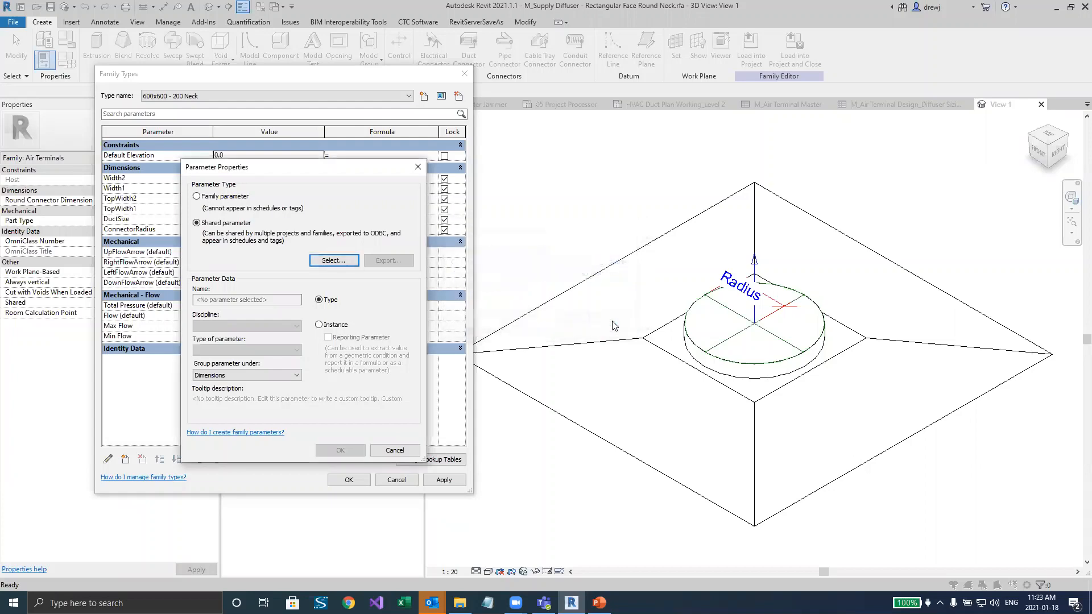
{"action": "left_click", "coordinate": [395, 451]}
{"action": "left_click", "coordinate": [359, 482]}
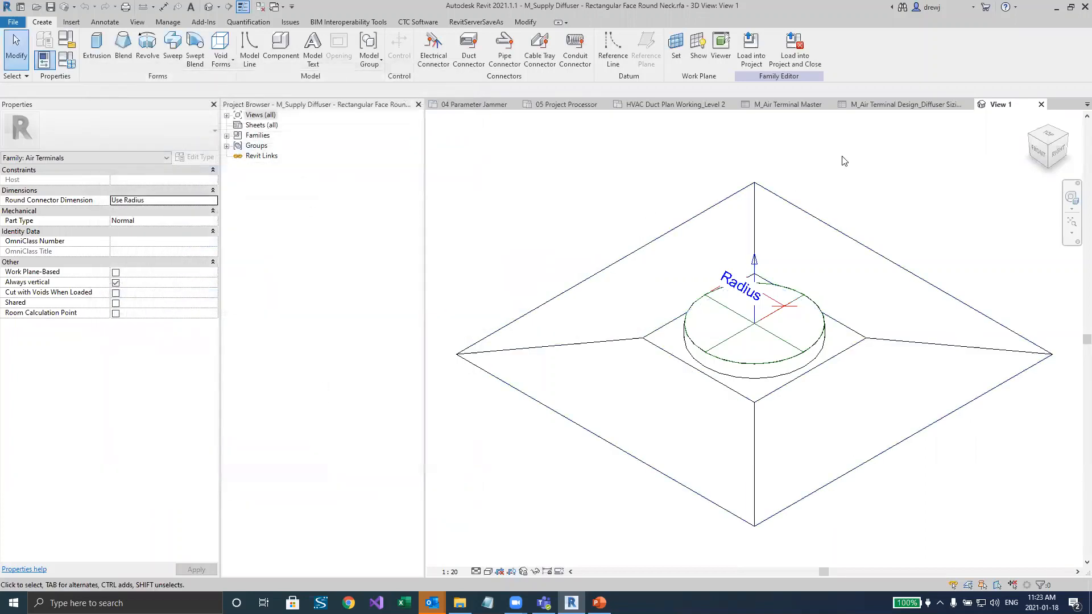
{"action": "left_click", "coordinate": [1041, 104]}
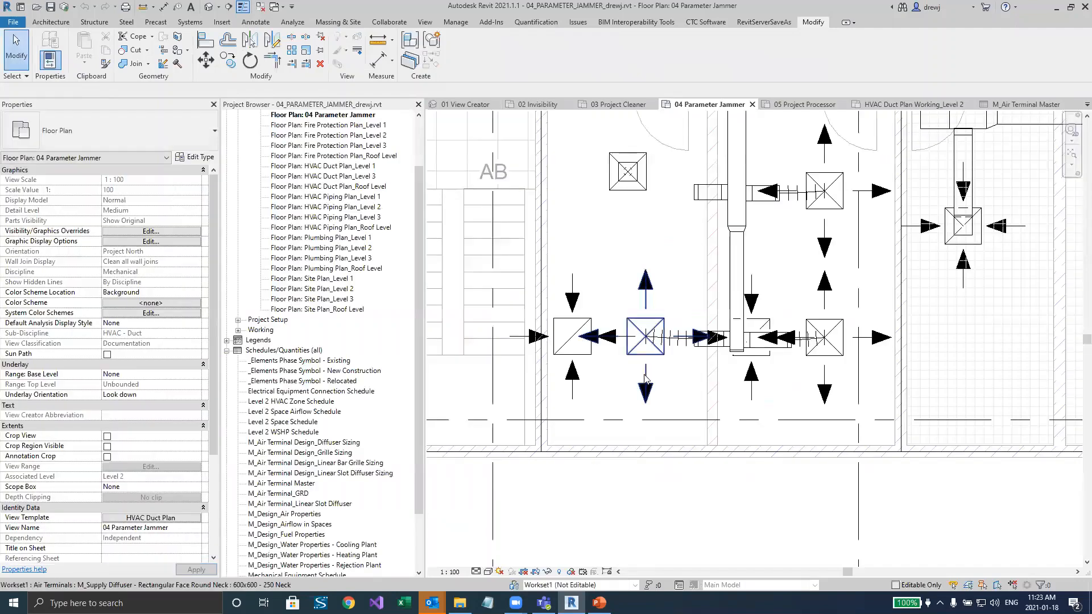
Open the M_Supply Diffuser - Rectangular Face Round Neck family for editing and start selecting a shared parameter as a new family parameter
{"action": "left_click", "coordinate": [641, 381]}
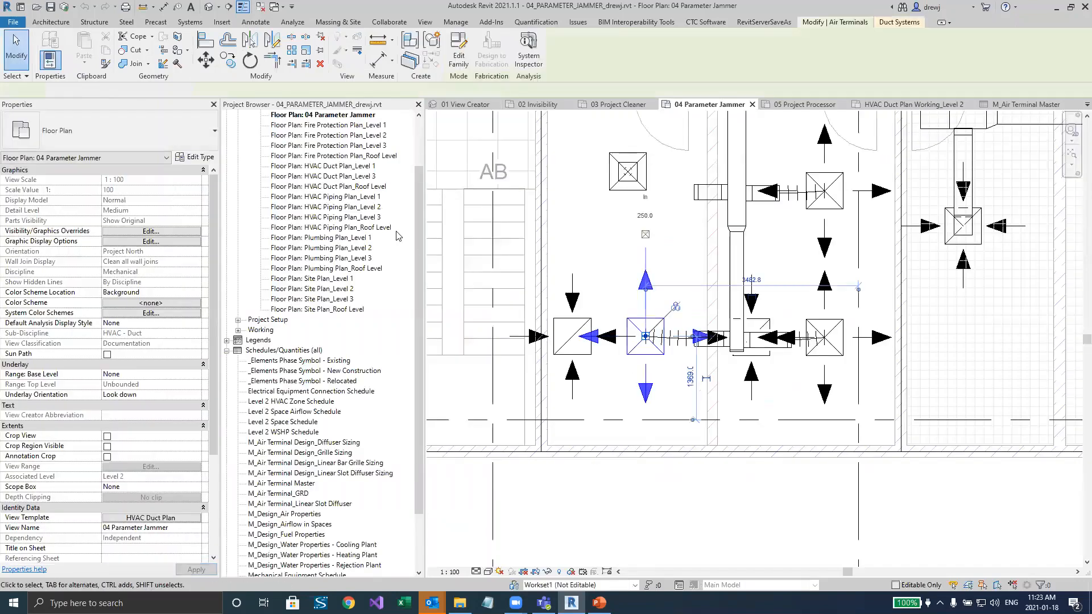
{"action": "left_click", "coordinate": [458, 62]}
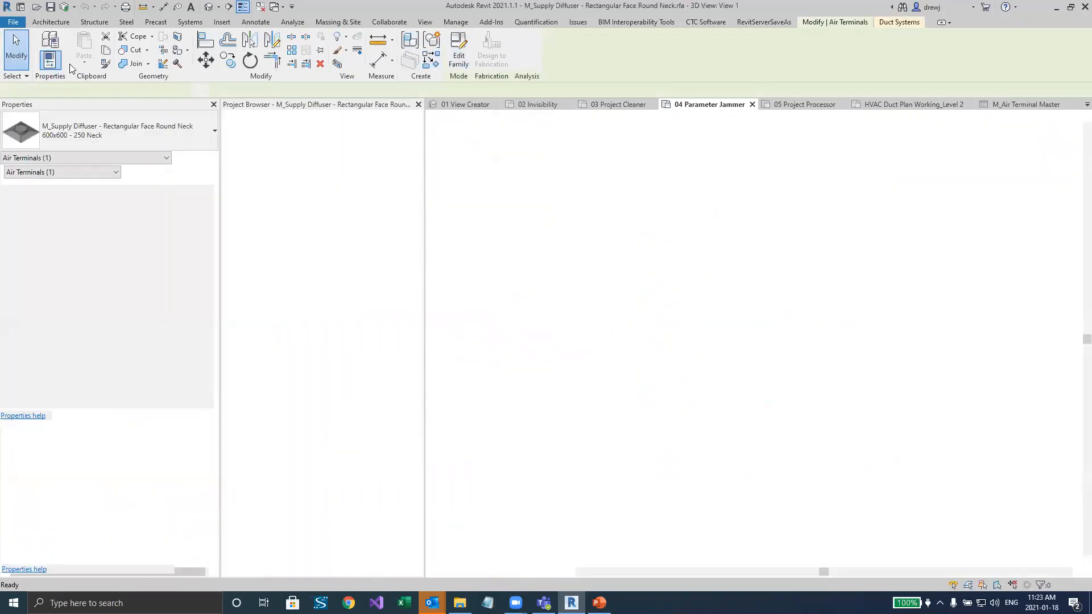
{"action": "left_click", "coordinate": [66, 60]}
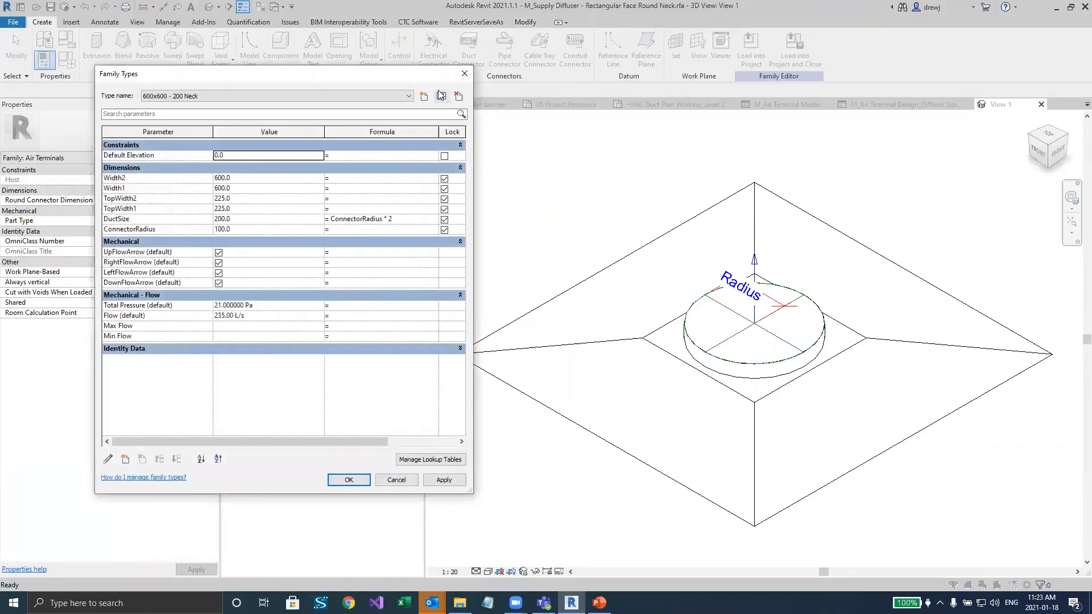
{"action": "left_click", "coordinate": [125, 459]}
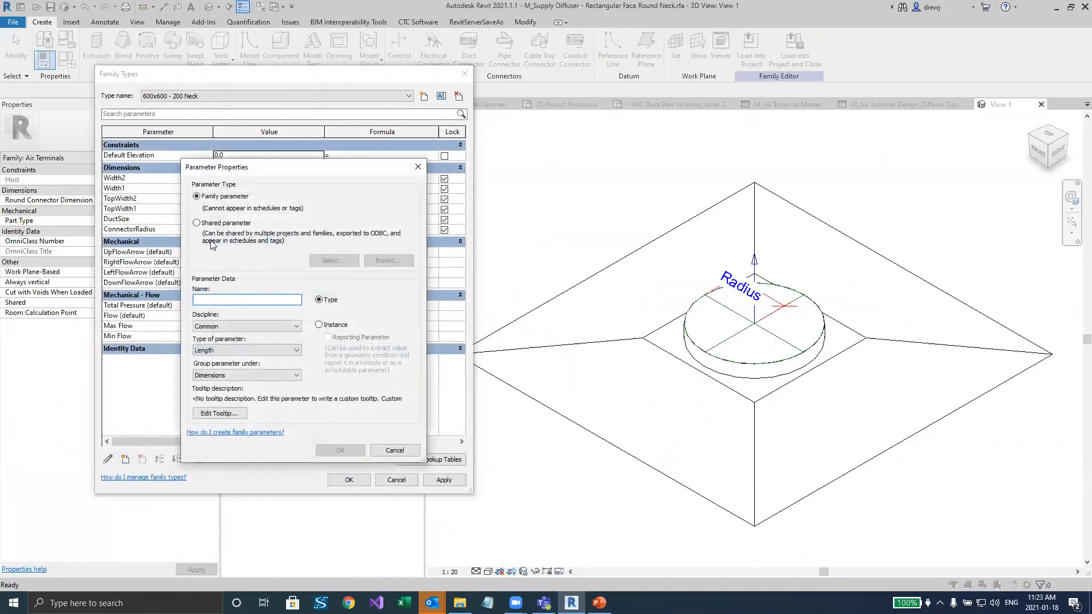
{"action": "left_click", "coordinate": [236, 226]}
{"action": "left_click", "coordinate": [334, 260]}
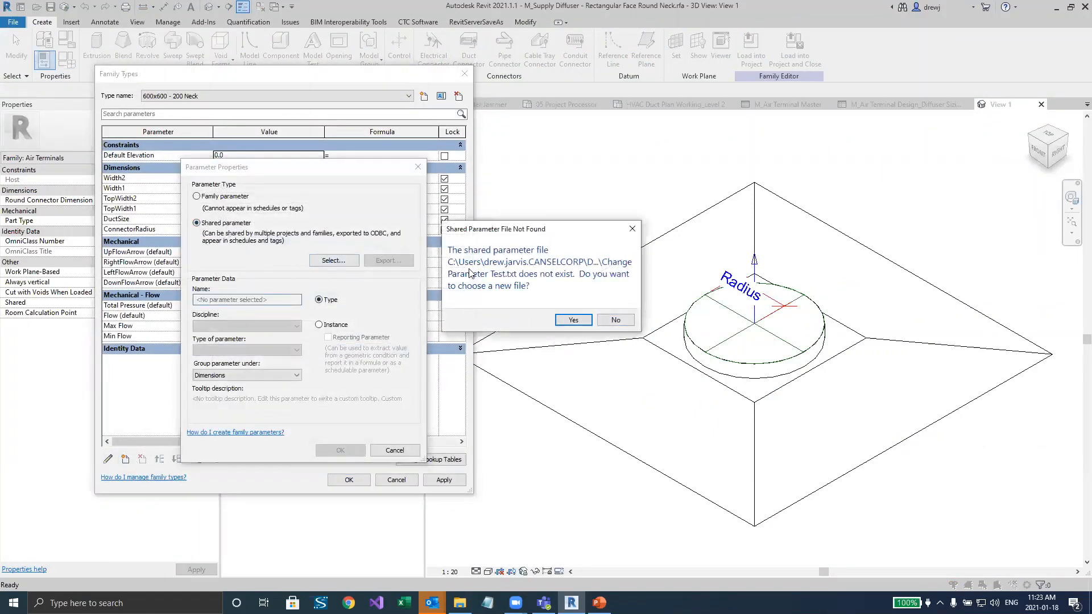
Choose to replace the missing shared parameter file and search the CTC Software folder on the D: drive for one
{"action": "left_click", "coordinate": [573, 321]}
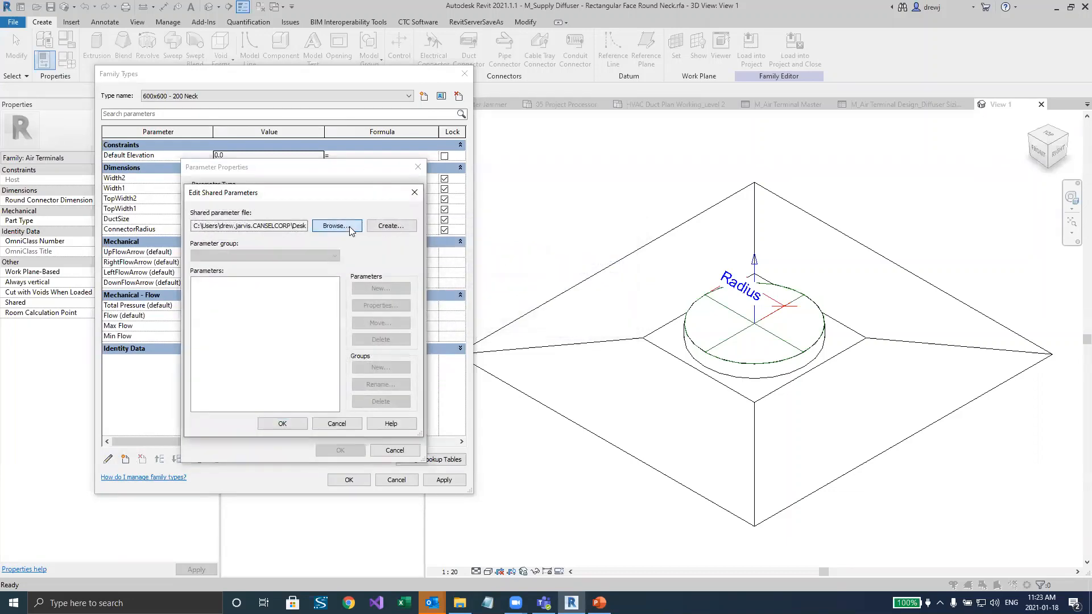
{"action": "left_click", "coordinate": [348, 226]}
{"action": "left_click", "coordinate": [380, 31]}
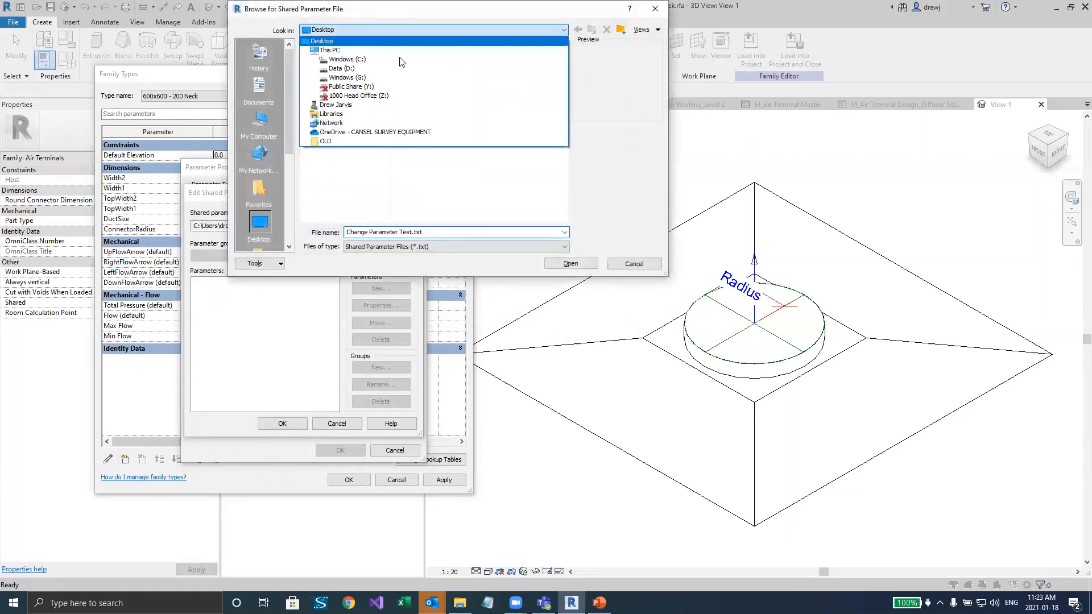
{"action": "left_click", "coordinate": [407, 69]}
{"action": "left_click", "coordinate": [340, 197]}
{"action": "scroll", "coordinate": [342, 193], "scroll_direction": "down", "scroll_amount": 3}
{"action": "double_click", "coordinate": [345, 133]}
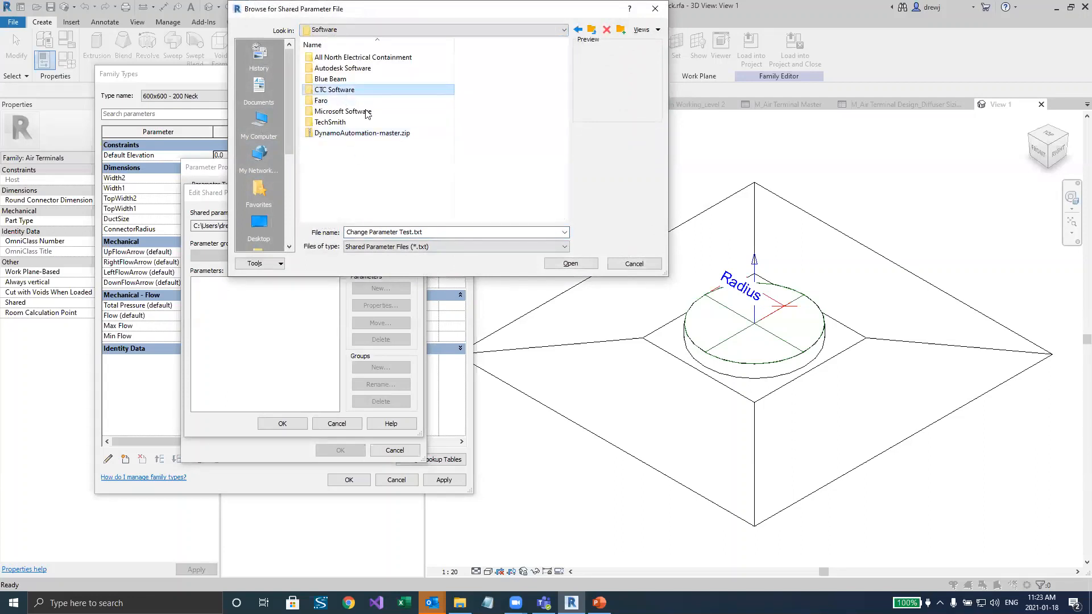
{"action": "left_click", "coordinate": [356, 112]}
{"action": "double_click", "coordinate": [343, 91]}
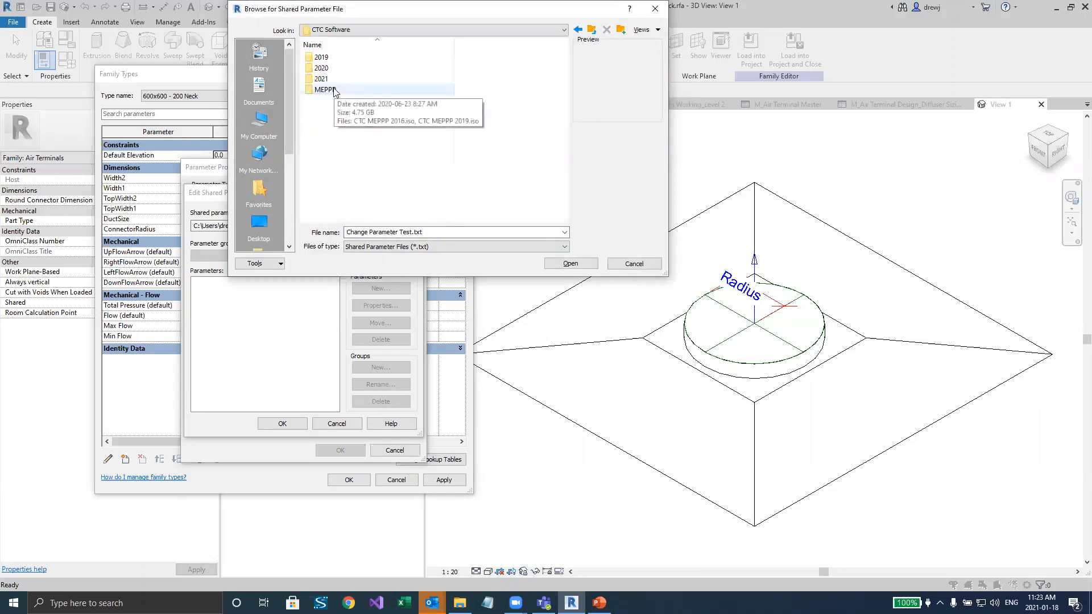
{"action": "double_click", "coordinate": [324, 90]}
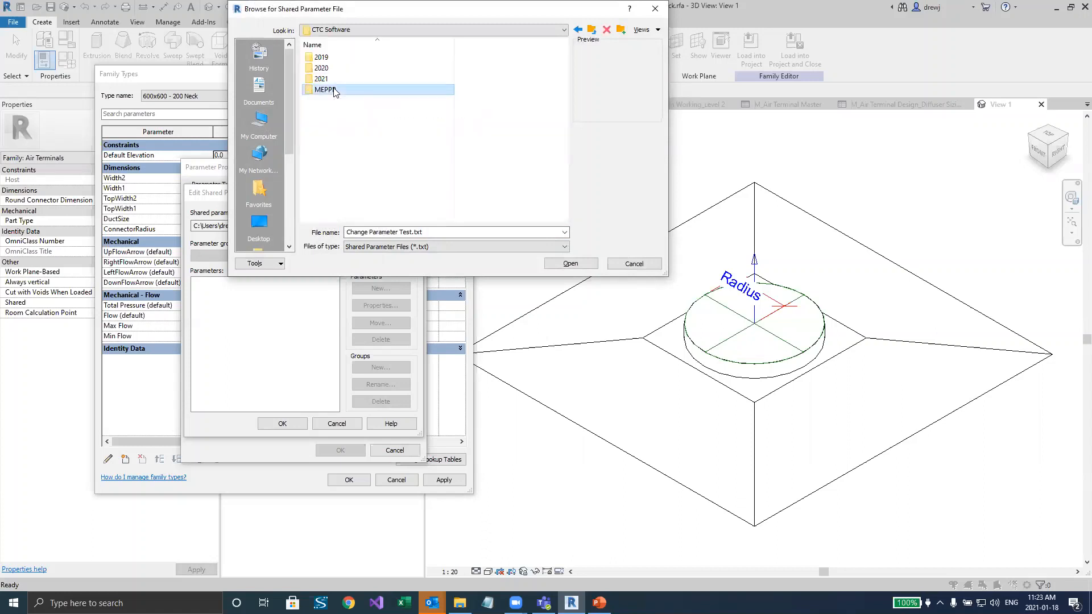
{"action": "left_click", "coordinate": [593, 31]}
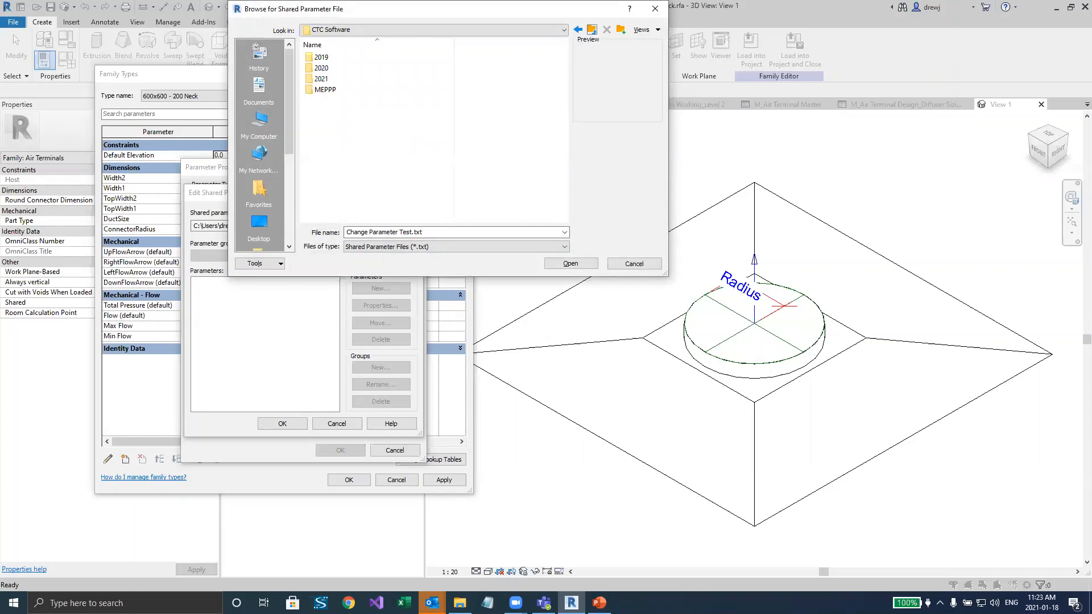
{"action": "key", "text": "alt+Tab"}
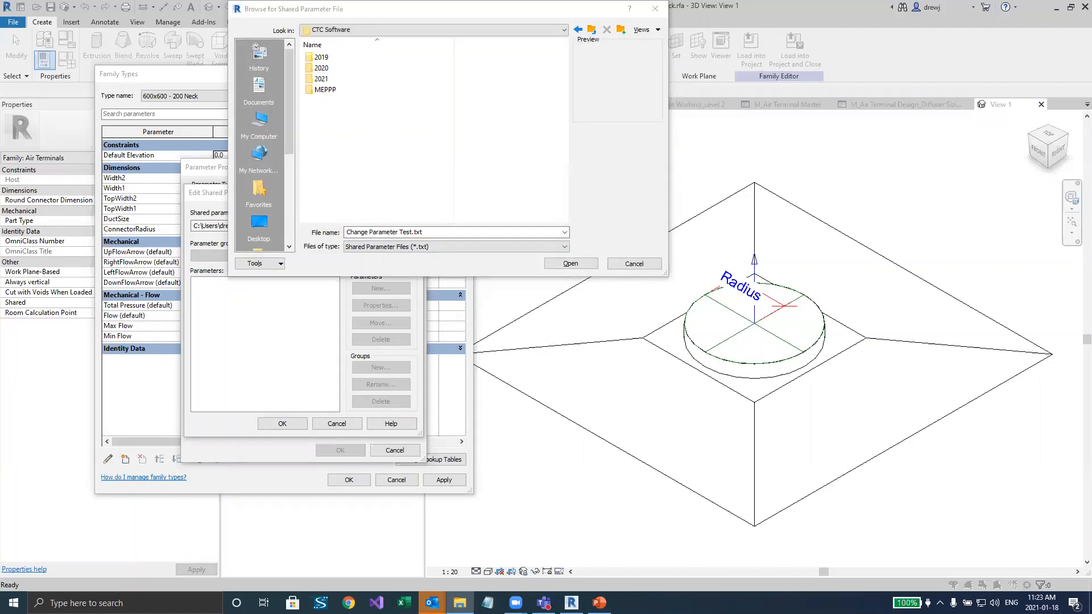
Load Master Shared Parameters.txt from the MEPPP Shared Parameters folder on the CTC MEPPP 2019 drive as the shared parameter file
{"action": "left_click", "coordinate": [434, 30]}
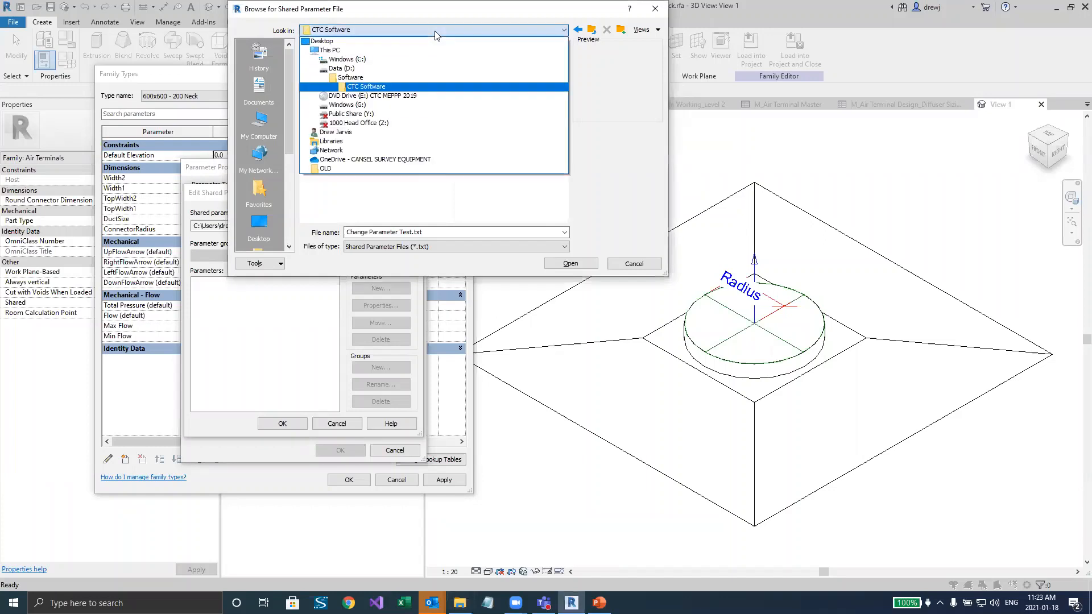
{"action": "left_click", "coordinate": [449, 95]}
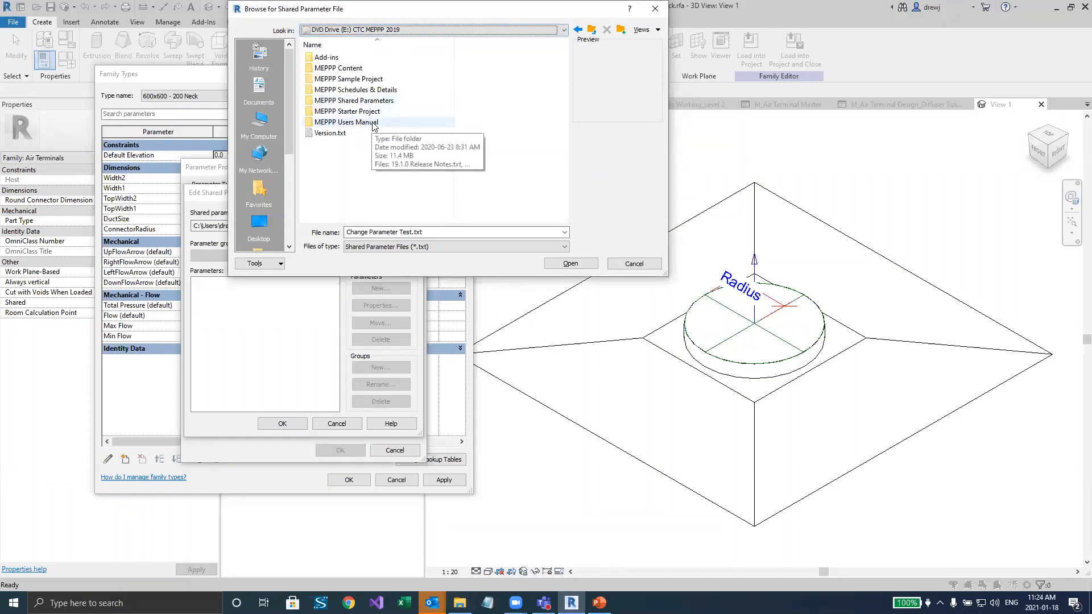
{"action": "double_click", "coordinate": [367, 101]}
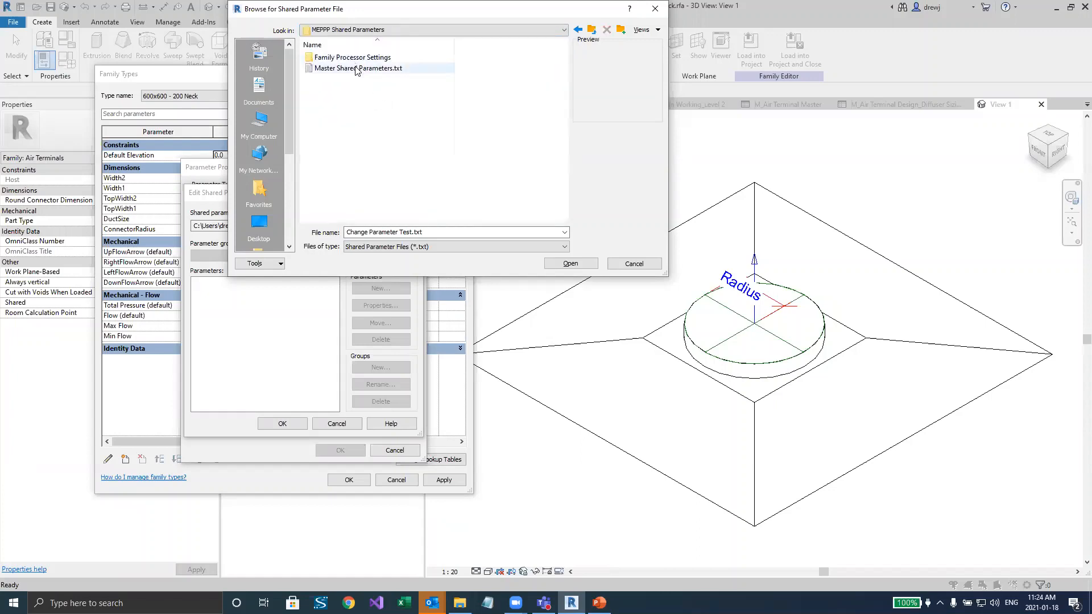
{"action": "left_click", "coordinate": [359, 69]}
{"action": "left_click", "coordinate": [571, 264]}
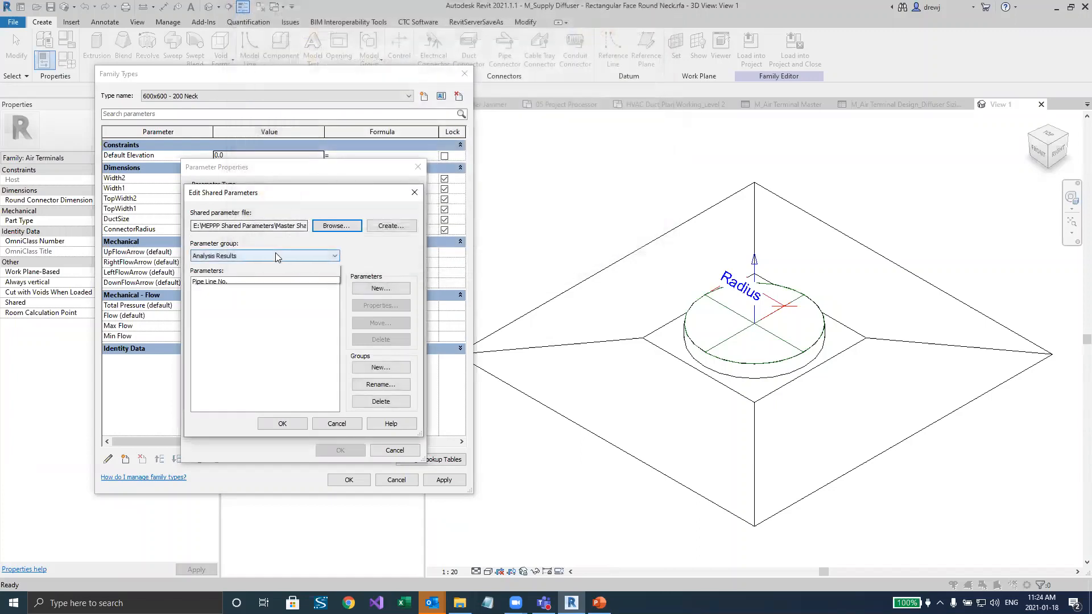
Find Identity Type Mark in the file's Identity Data group and accept the shared parameter file
{"action": "left_click", "coordinate": [275, 254]}
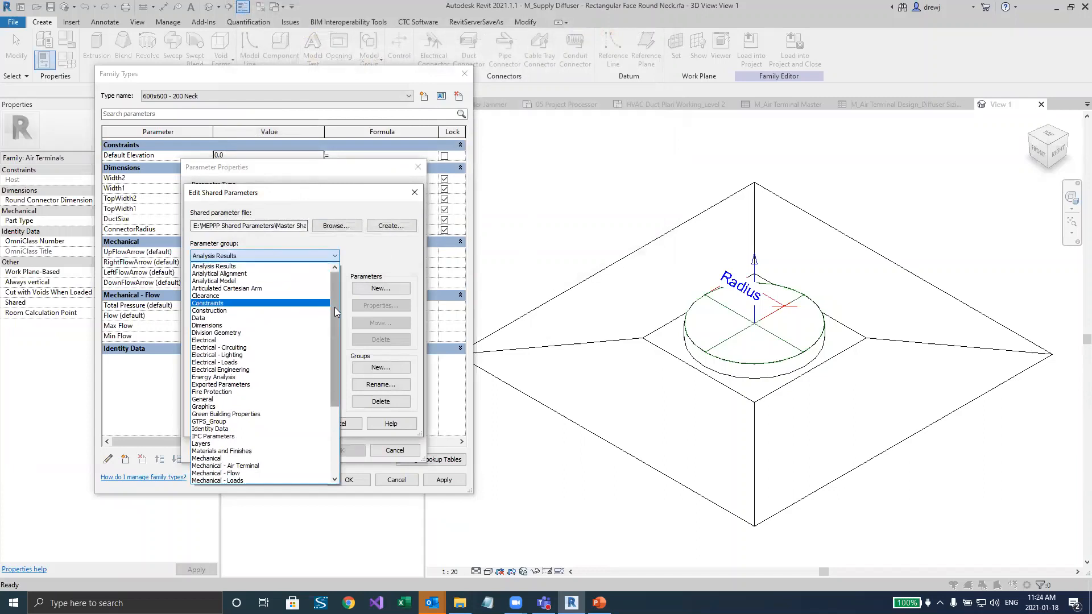
{"action": "scroll", "coordinate": [334, 307], "scroll_direction": "down", "scroll_amount": 5}
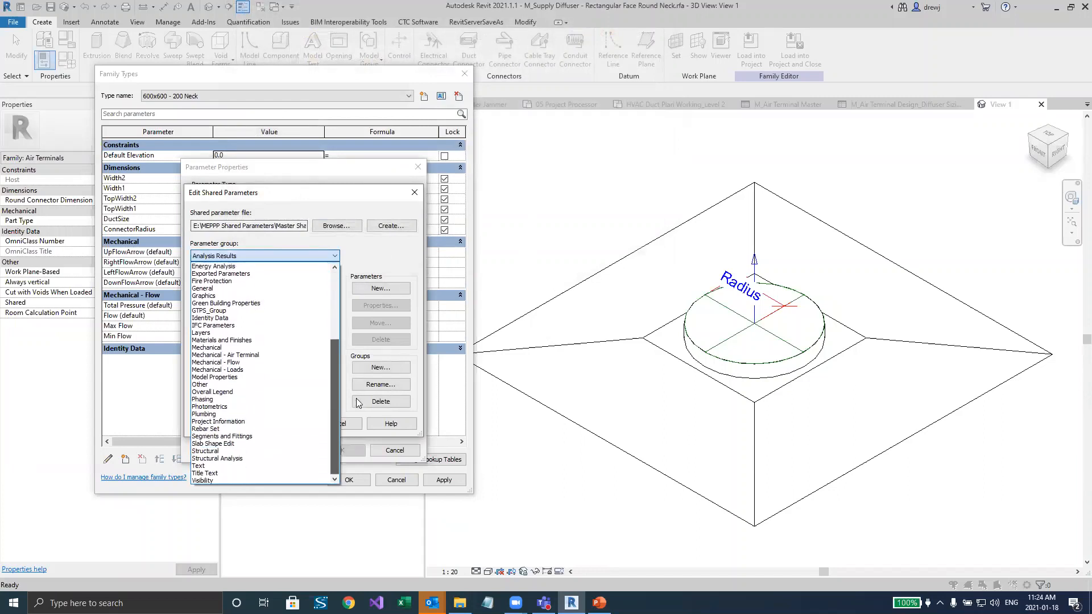
{"action": "left_click", "coordinate": [267, 318]}
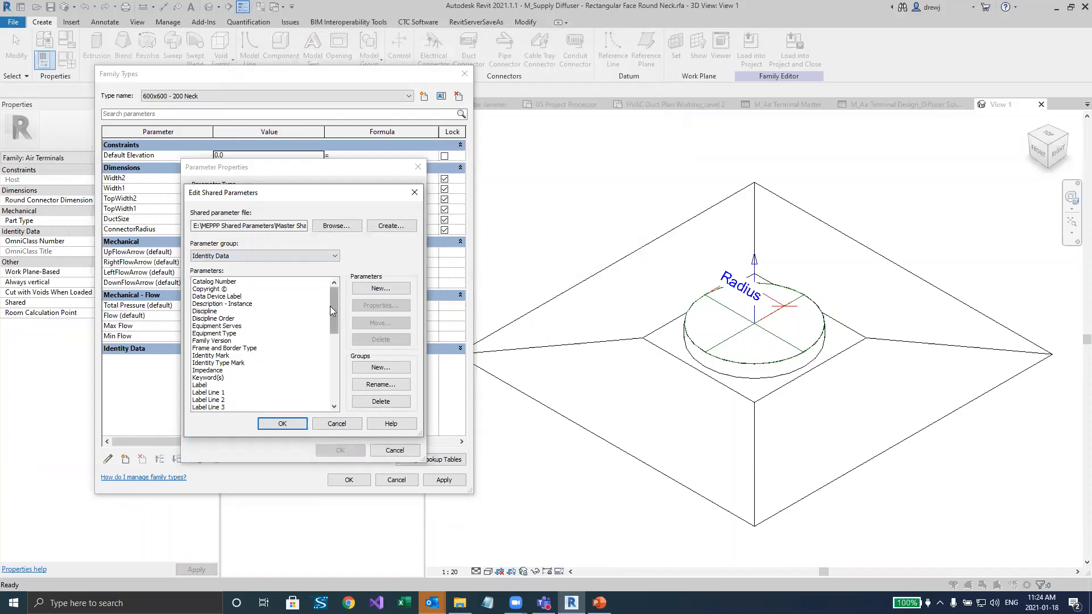
{"action": "left_click_drag", "start_coordinate": [330, 306], "coordinate": [331, 313]}
{"action": "left_click", "coordinate": [236, 341]}
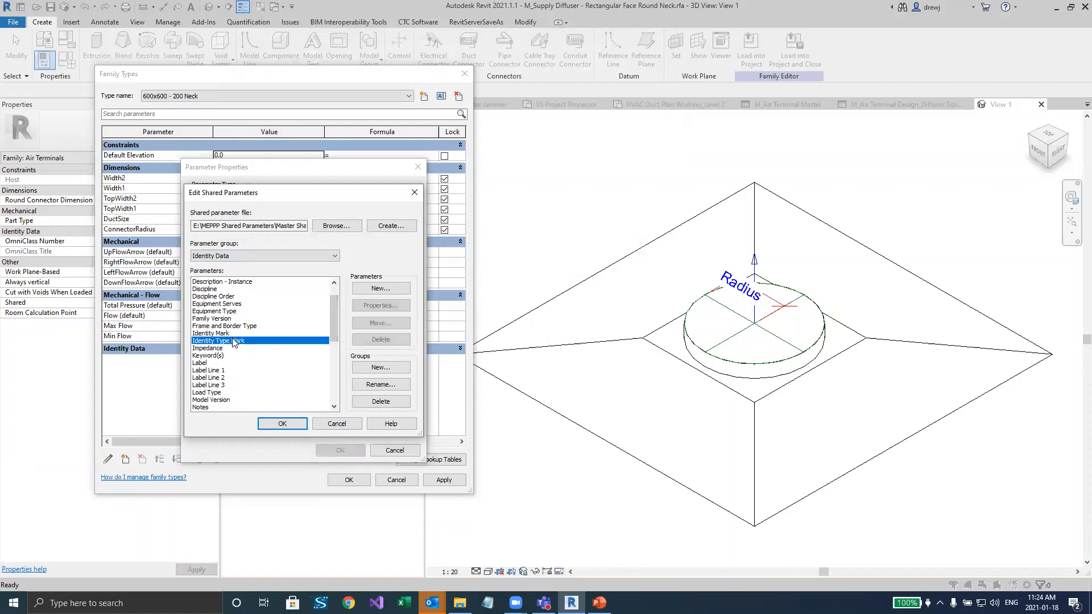
{"action": "left_click", "coordinate": [284, 426]}
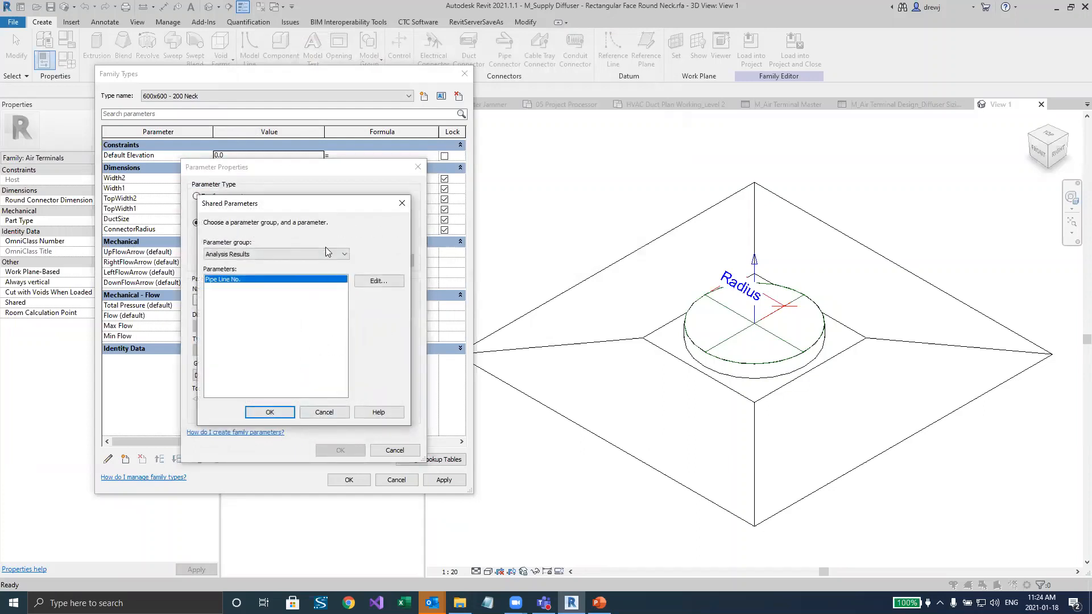
Try adding the Identity Type Mark shared parameter from the Identity Data group as a type parameter, and close the family without keeping it
{"action": "left_click", "coordinate": [325, 252]}
{"action": "left_click_drag", "start_coordinate": [344, 291], "coordinate": [349, 323]}
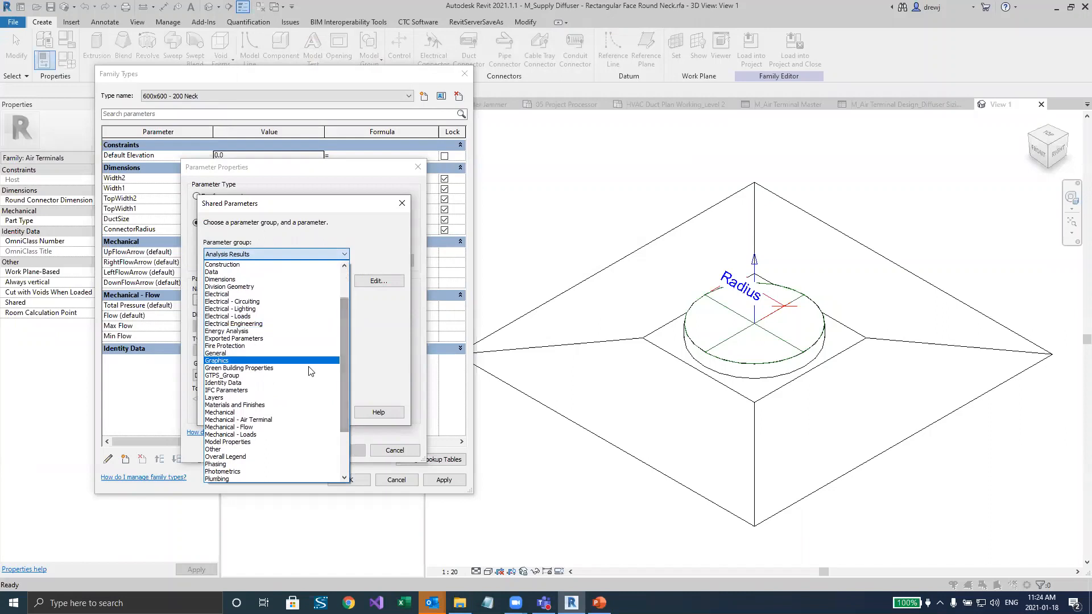
{"action": "left_click", "coordinate": [284, 383]}
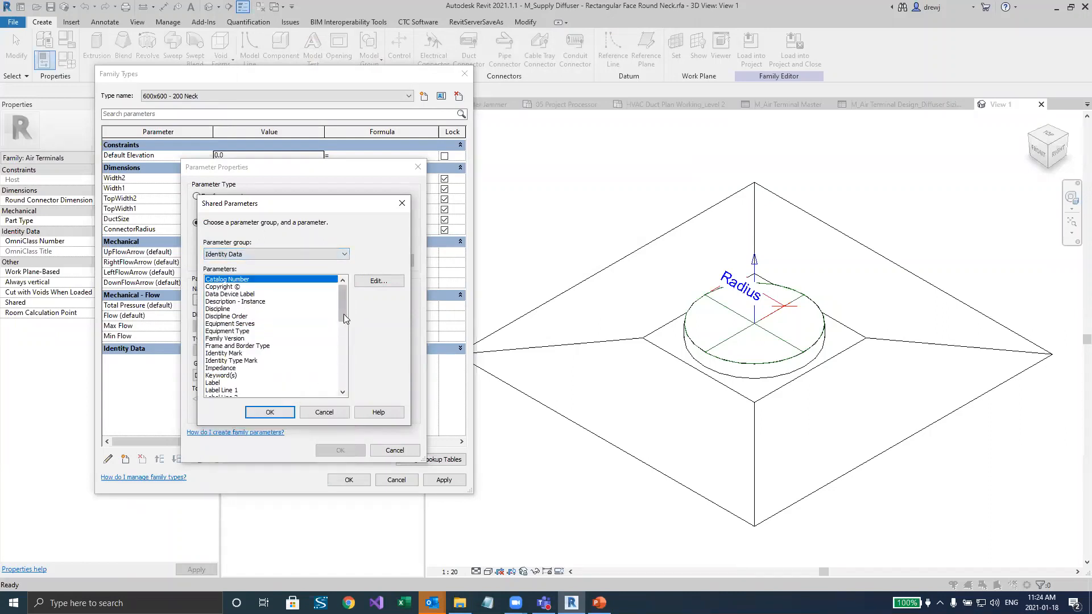
{"action": "left_click", "coordinate": [252, 361]}
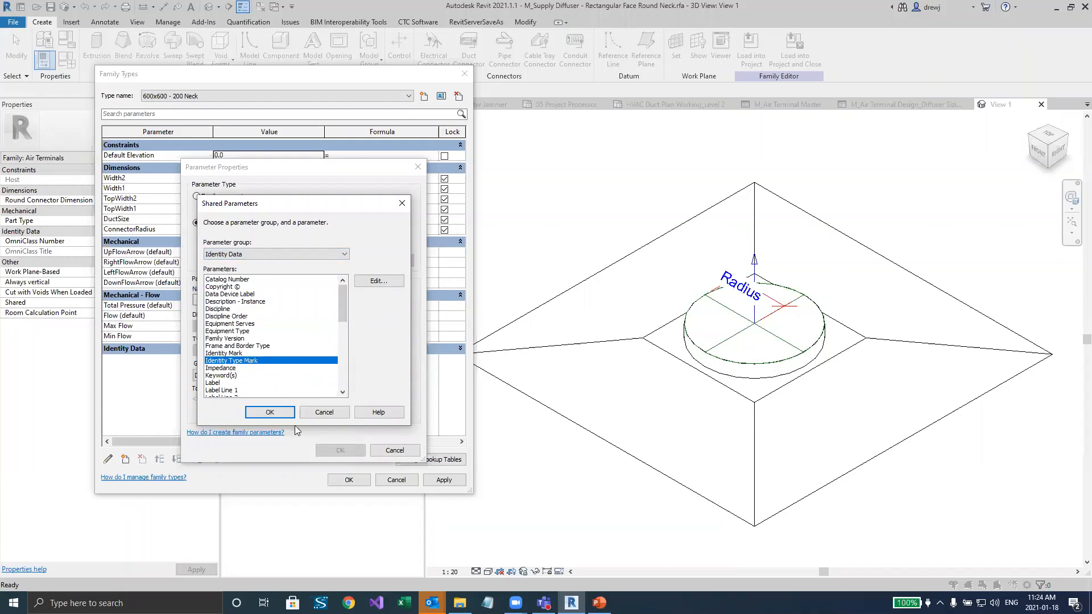
{"action": "left_click", "coordinate": [269, 412]}
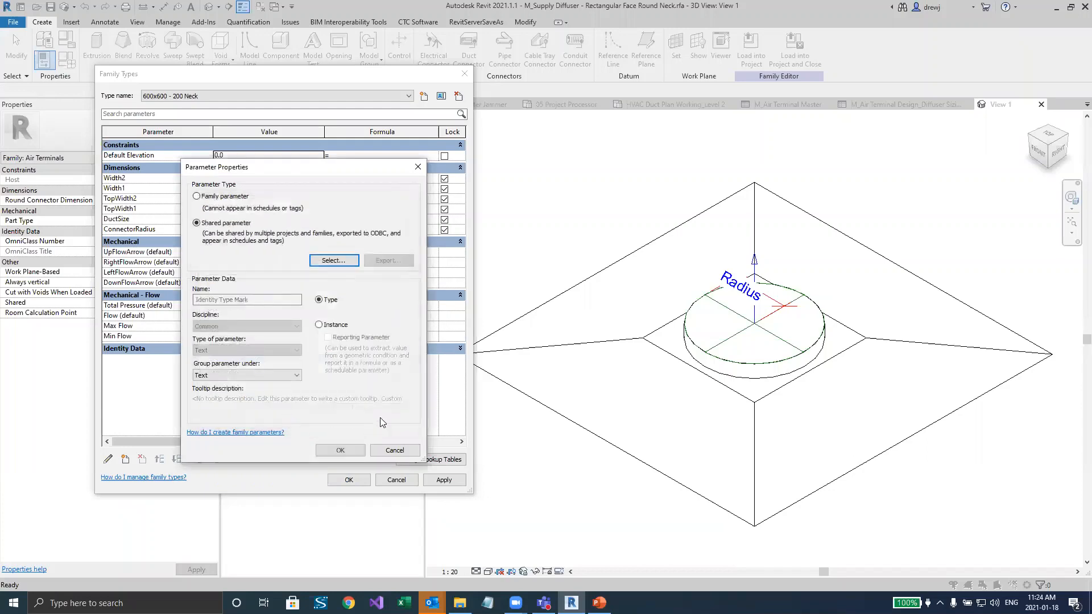
{"action": "left_click", "coordinate": [340, 451]}
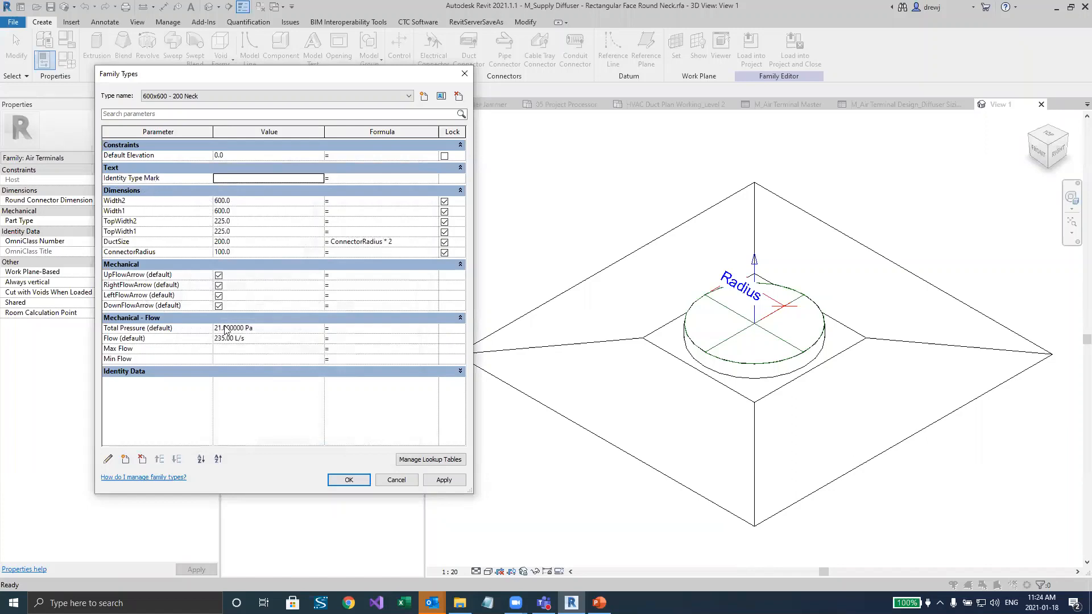
{"action": "left_click", "coordinate": [396, 480]}
{"action": "left_click", "coordinate": [1041, 105]}
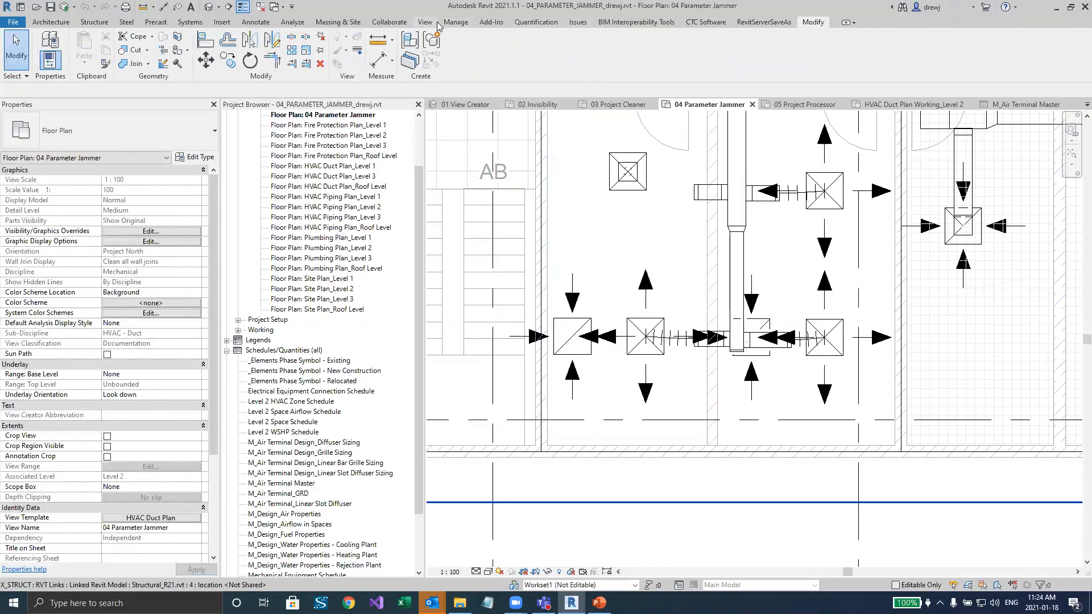
Open the Parameter Jammer tool from the CTC BIM Project Suite for the 04 Parameter Jammer project and reposition its window
{"action": "left_click", "coordinate": [703, 23]}
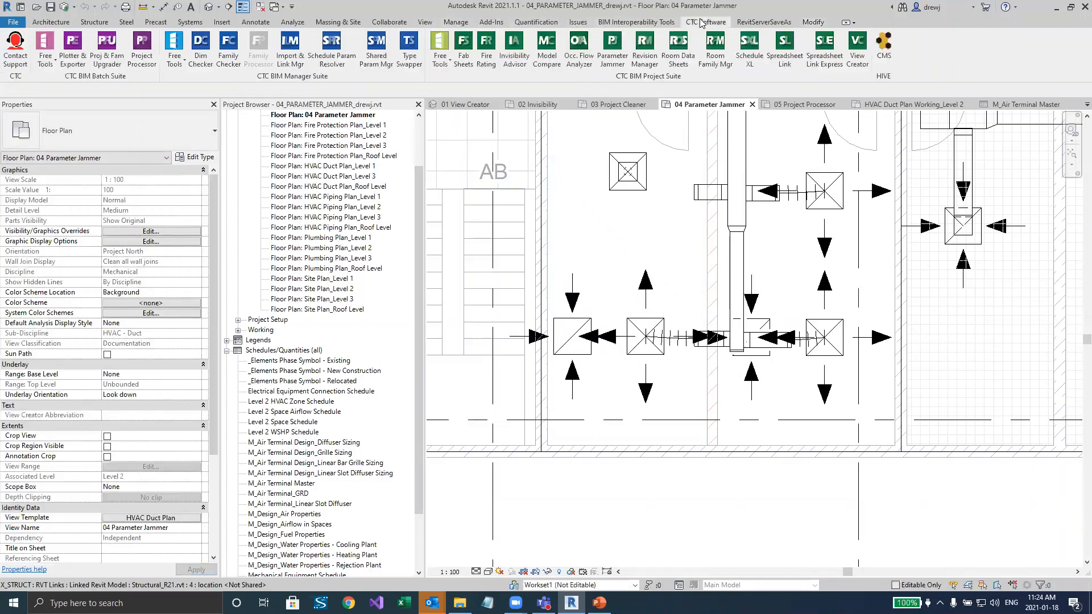
{"action": "left_click", "coordinate": [600, 53]}
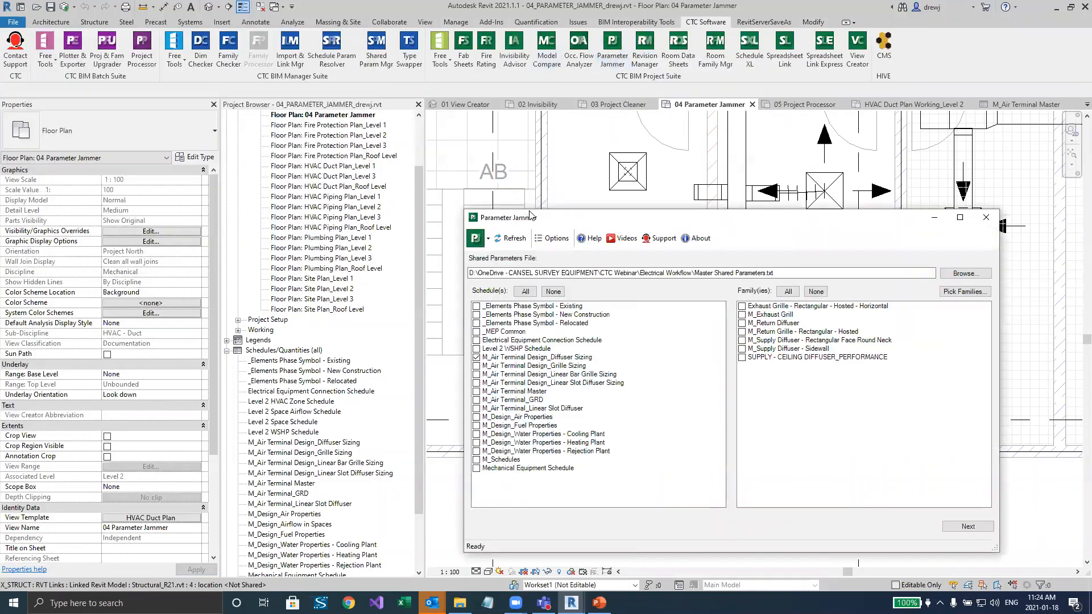
{"action": "left_click_drag", "start_coordinate": [547, 216], "coordinate": [352, 179]}
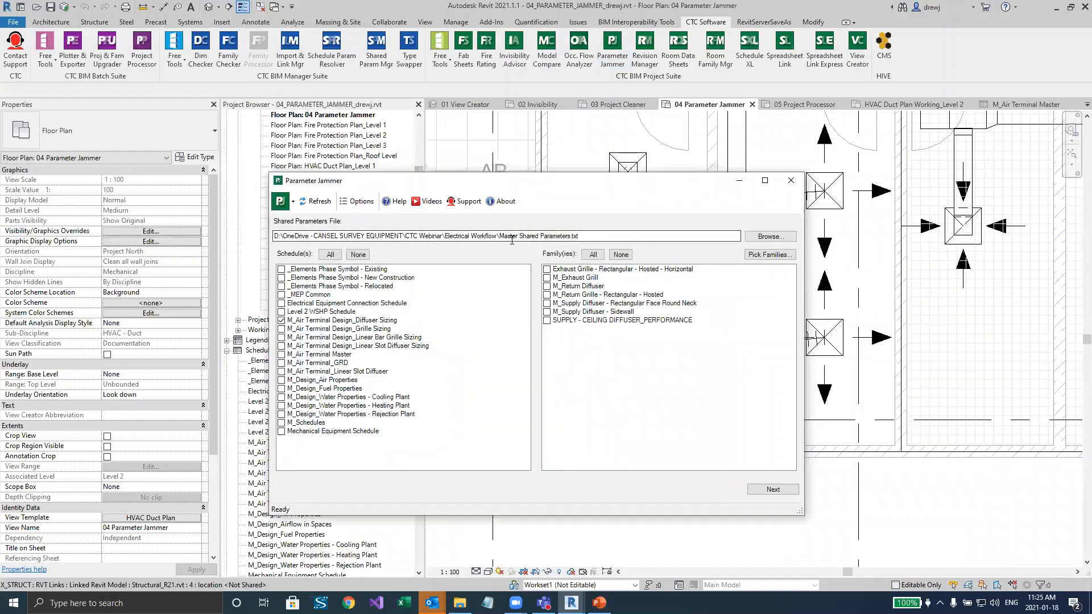
Set Parameter Jammer's shared parameters file to Master Shared Parameters.txt in the Mechanical Workflow folder
{"action": "left_click_drag", "start_coordinate": [547, 235], "coordinate": [618, 235]}
{"action": "left_click", "coordinate": [608, 236]}
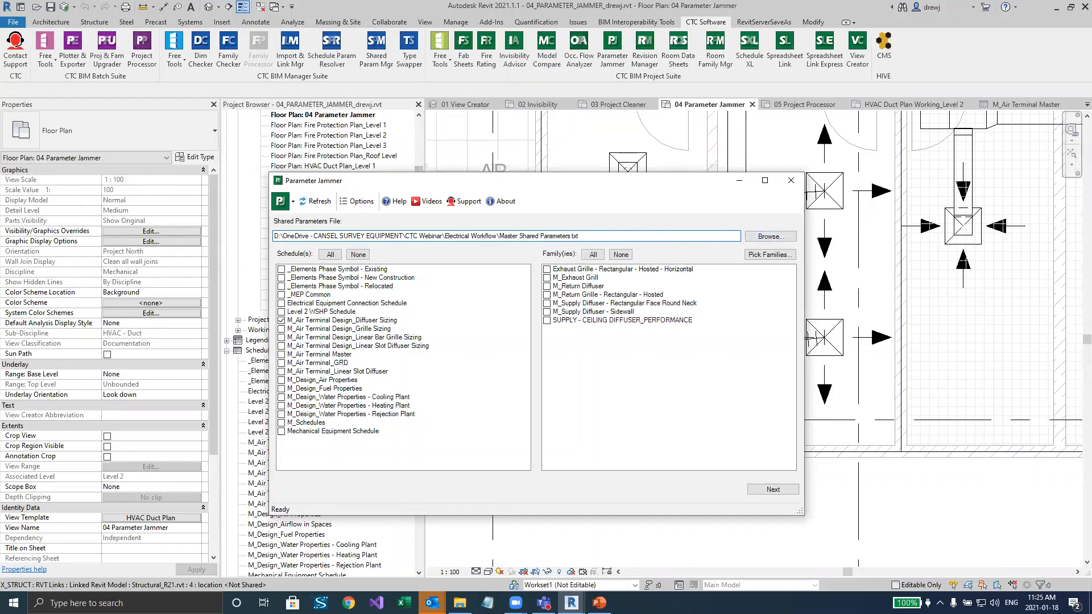
{"action": "key", "text": "super+e"}
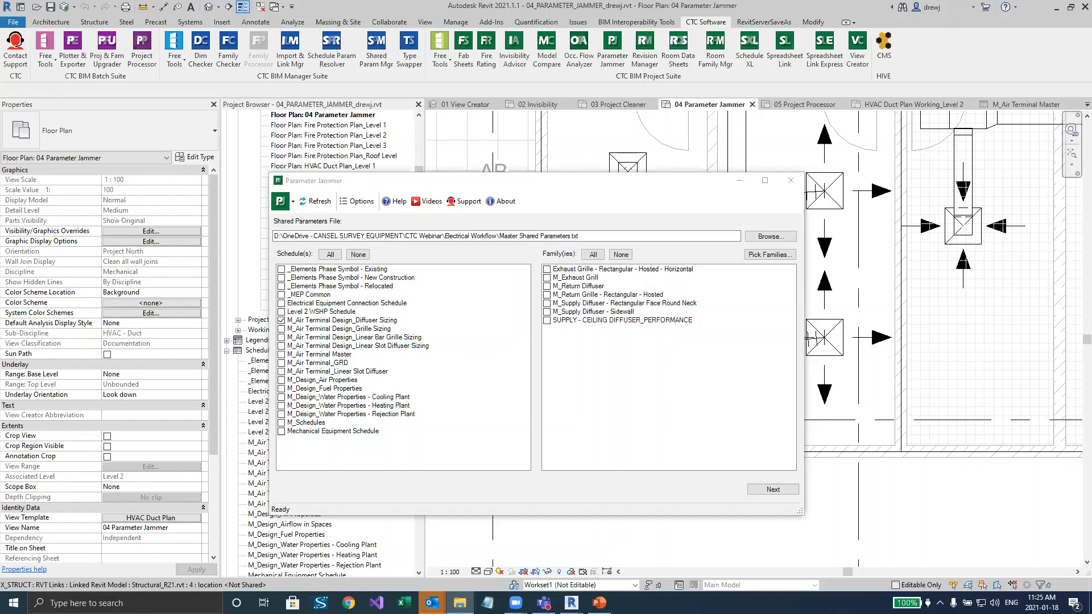
{"action": "left_click", "coordinate": [760, 237]}
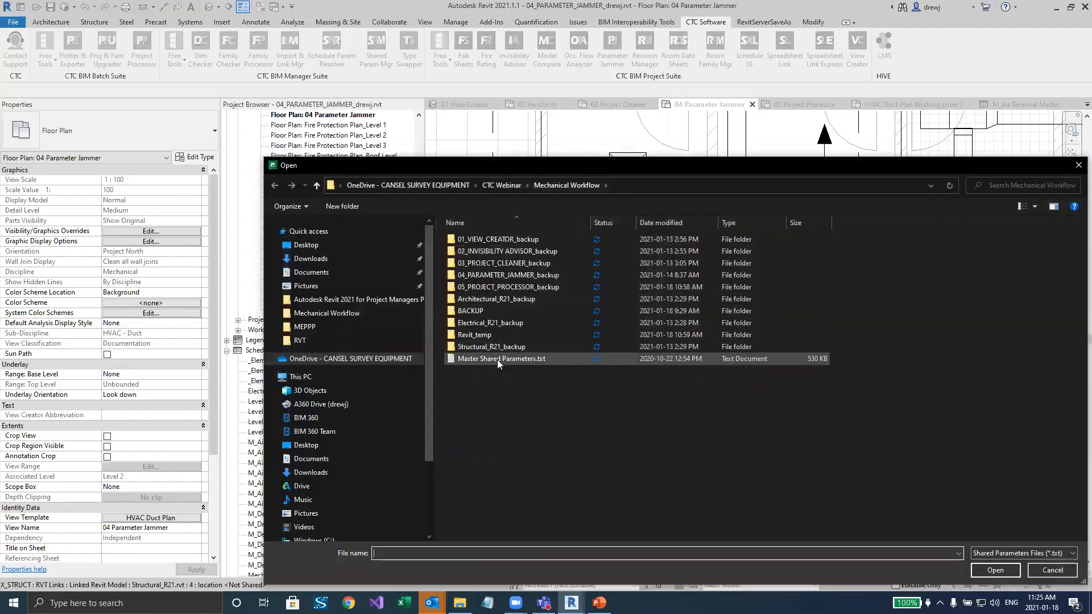
{"action": "left_click", "coordinate": [496, 361]}
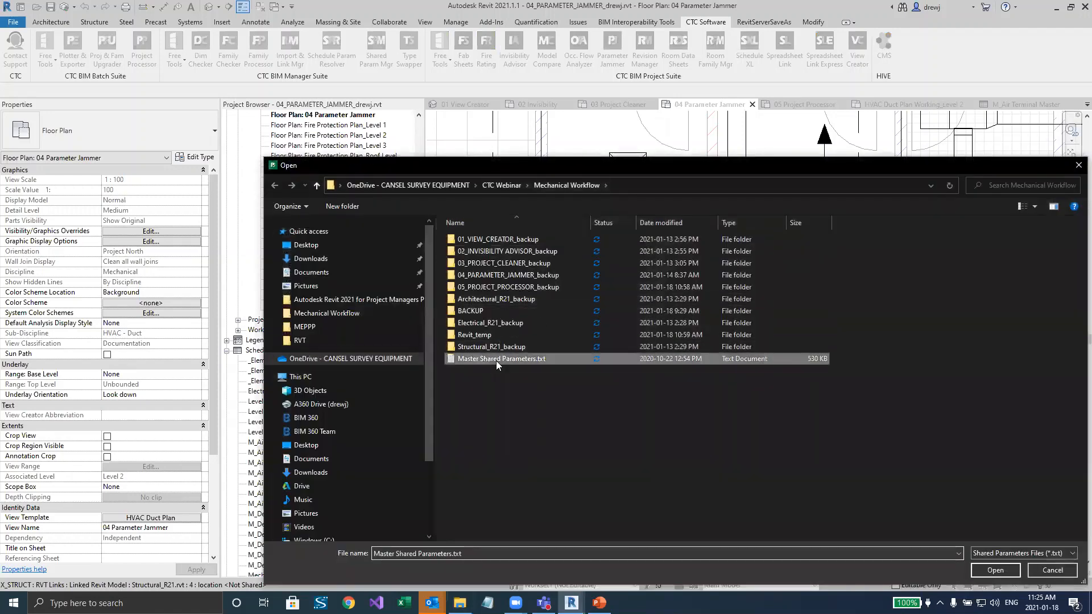
{"action": "left_click", "coordinate": [998, 572]}
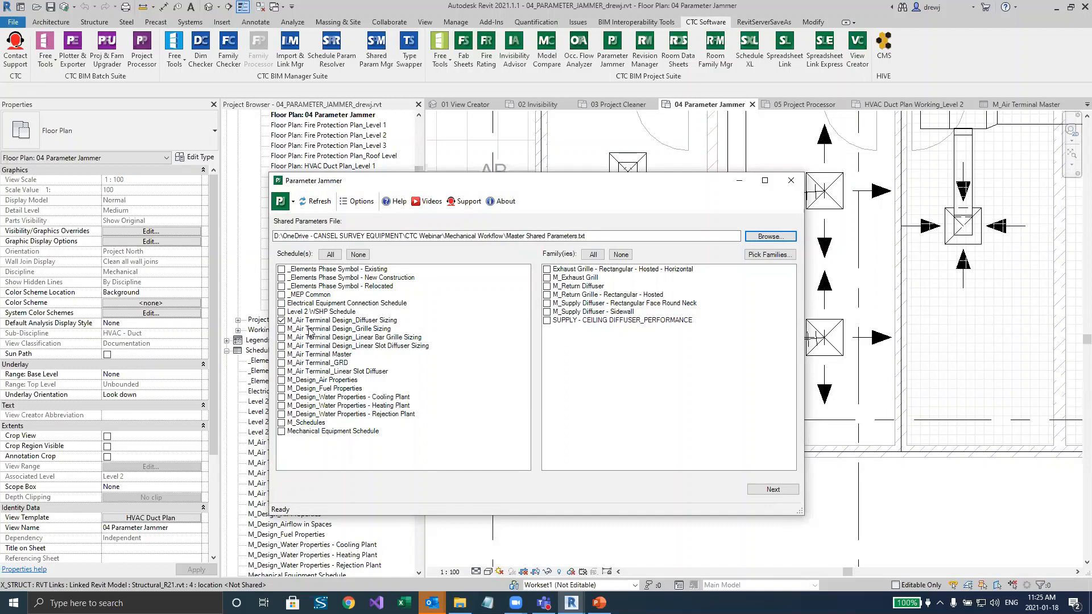
Map the M_Air Terminal Design_Diffuser Sizing schedule to the M_Supply Diffuser - Rectangular Face Round Neck and M_Return Diffuser families and continue to parameter mapping
{"action": "left_click", "coordinate": [282, 320]}
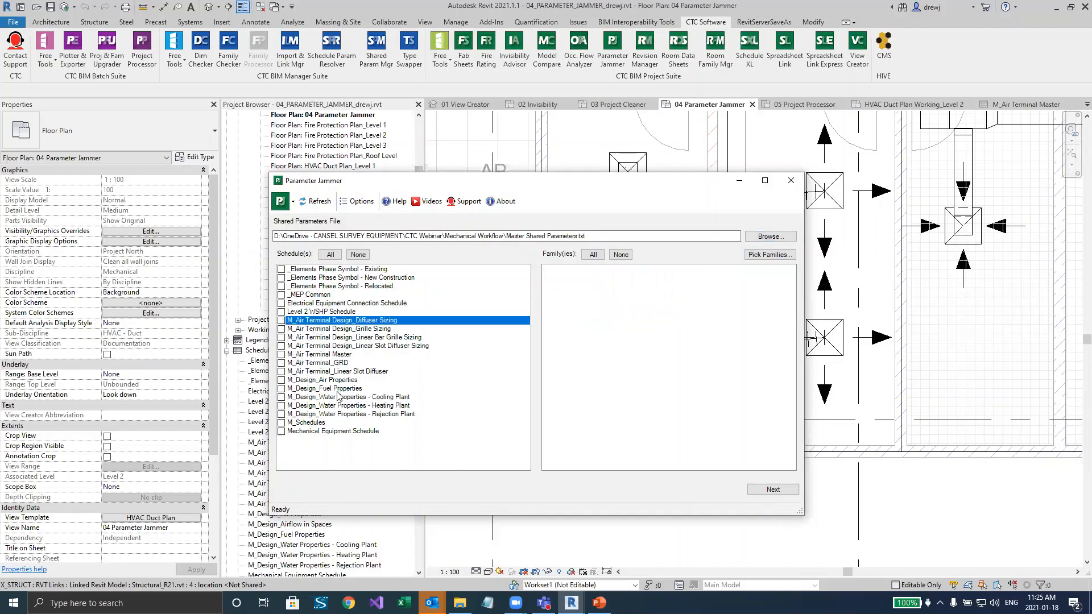
{"action": "left_click", "coordinate": [282, 321]}
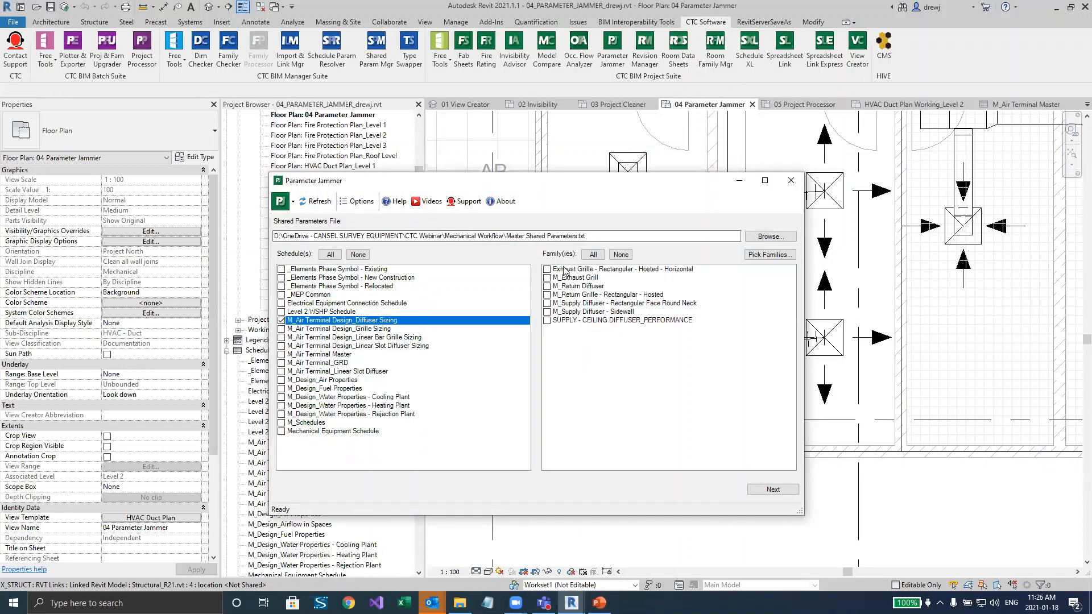
{"action": "left_click", "coordinate": [547, 303]}
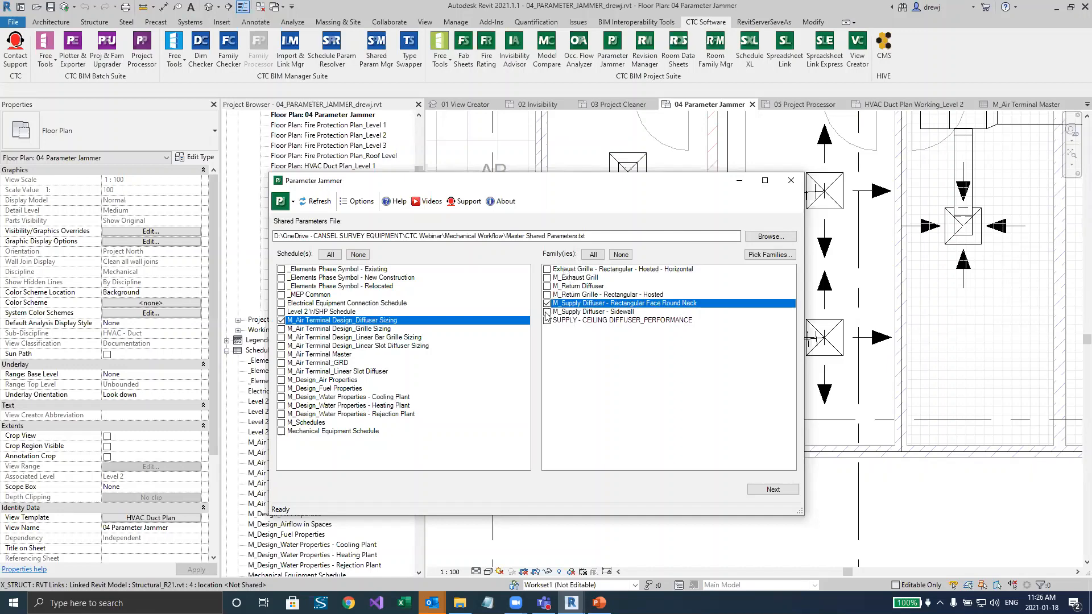
{"action": "left_click", "coordinate": [547, 286]}
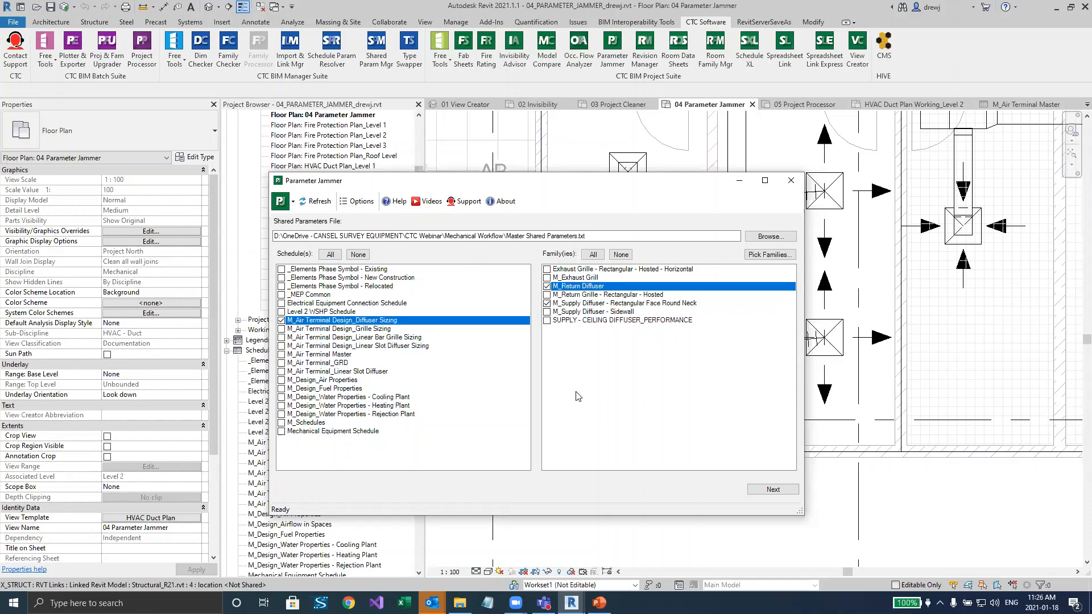
{"action": "left_click", "coordinate": [767, 490]}
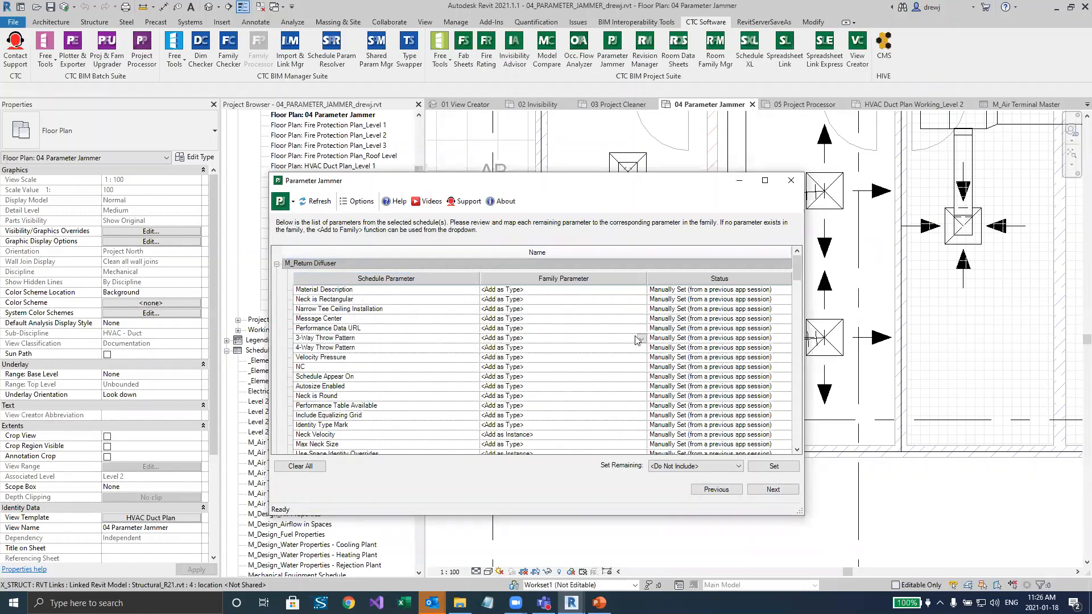
Review the schedule-to-family parameter mappings for the diffuser families, including the family parameter choices for Total Pressure
{"action": "left_click_drag", "start_coordinate": [798, 277], "coordinate": [800, 295]}
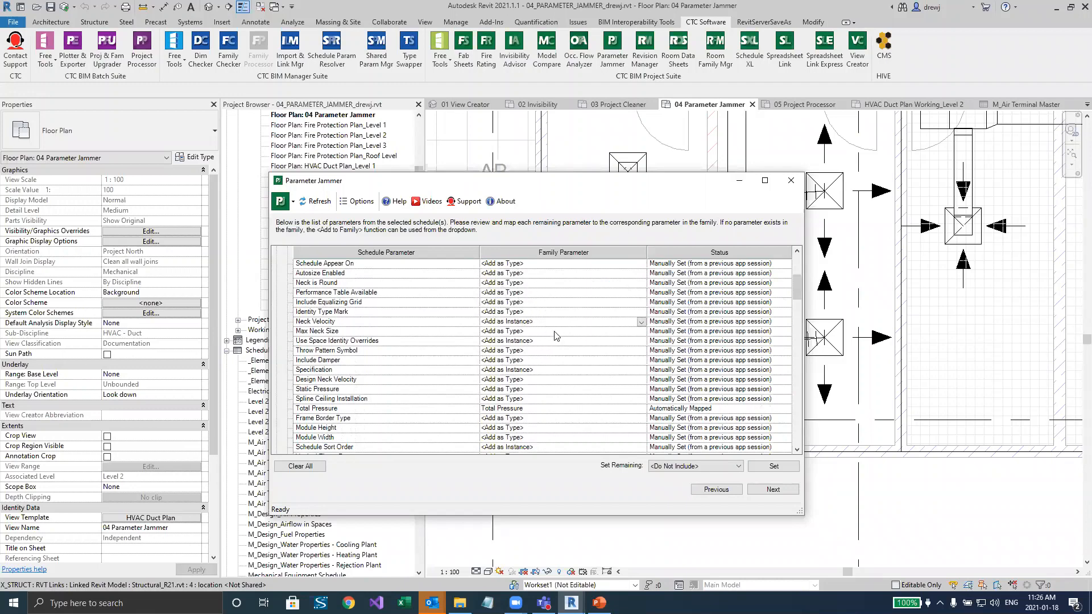
{"action": "scroll", "coordinate": [557, 342], "scroll_direction": "down", "scroll_amount": 2}
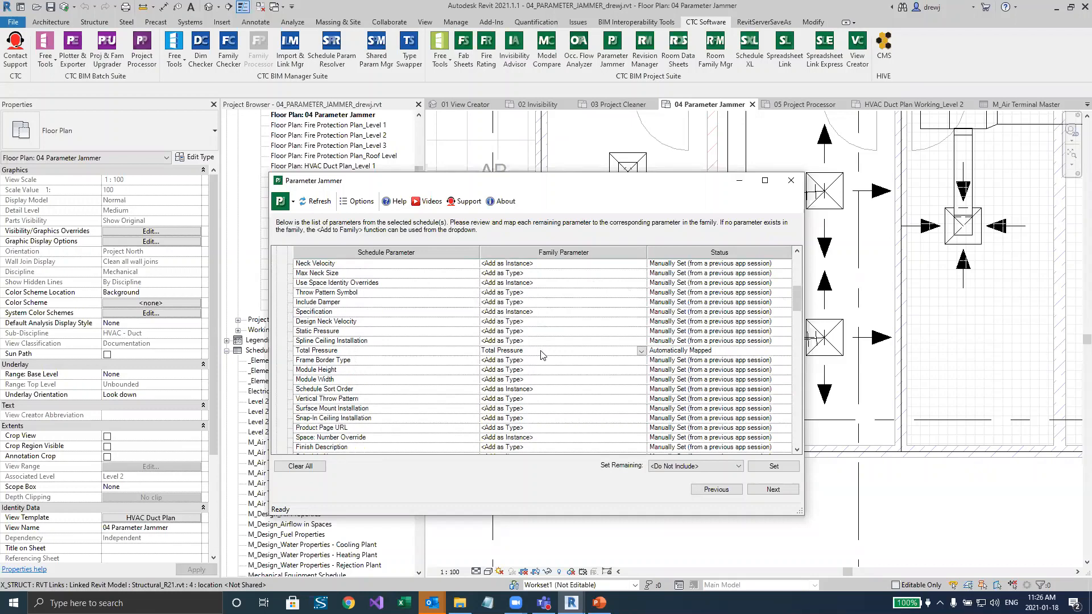
{"action": "left_click", "coordinate": [542, 356]}
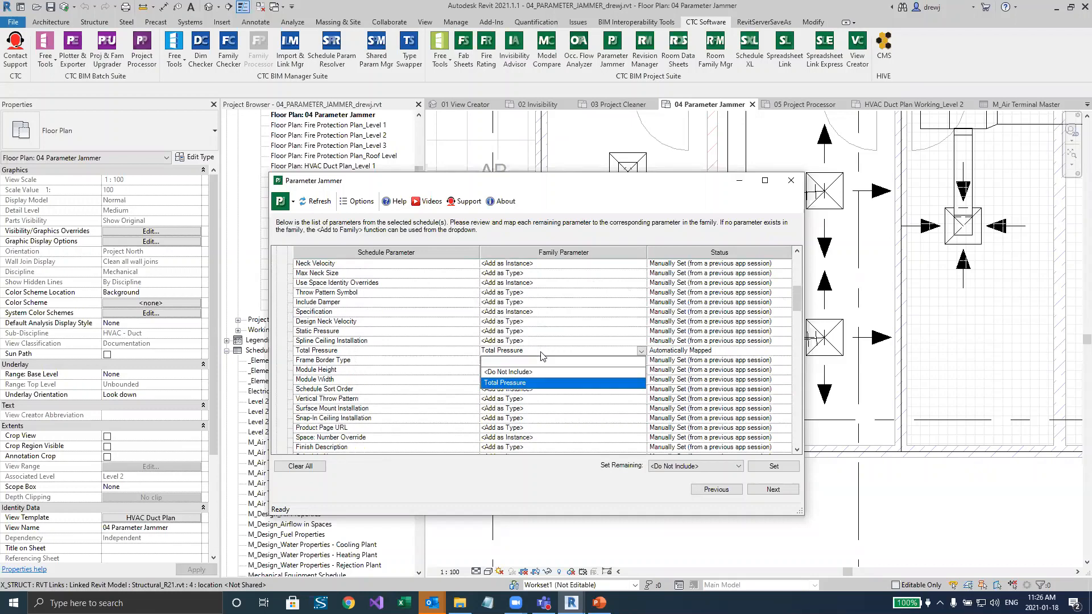
{"action": "left_click", "coordinate": [687, 352]}
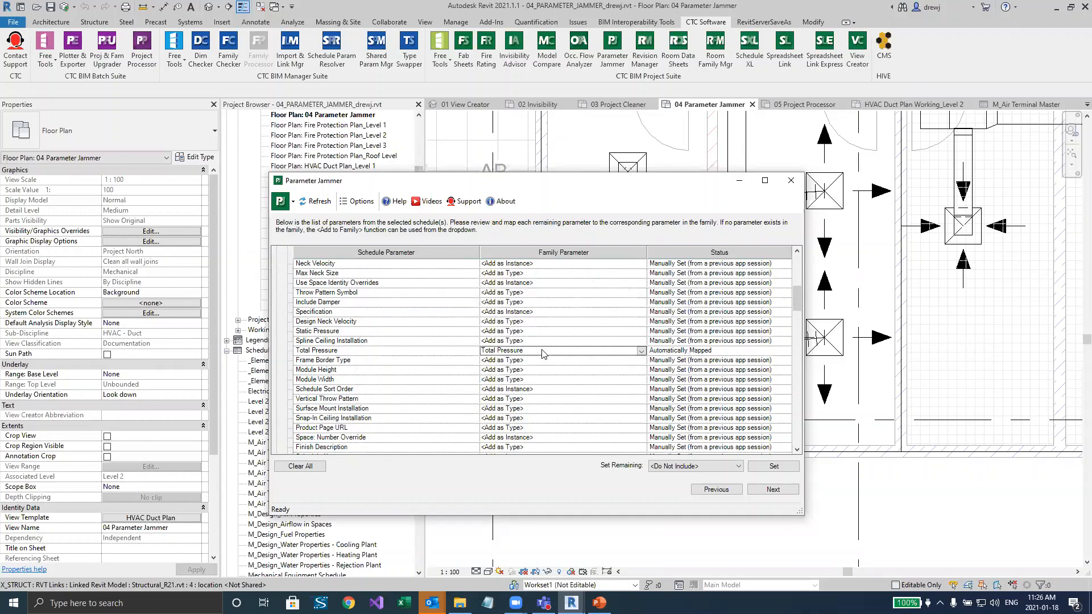
{"action": "left_click", "coordinate": [757, 351]}
{"action": "scroll", "coordinate": [796, 309], "scroll_direction": "down", "scroll_amount": 3}
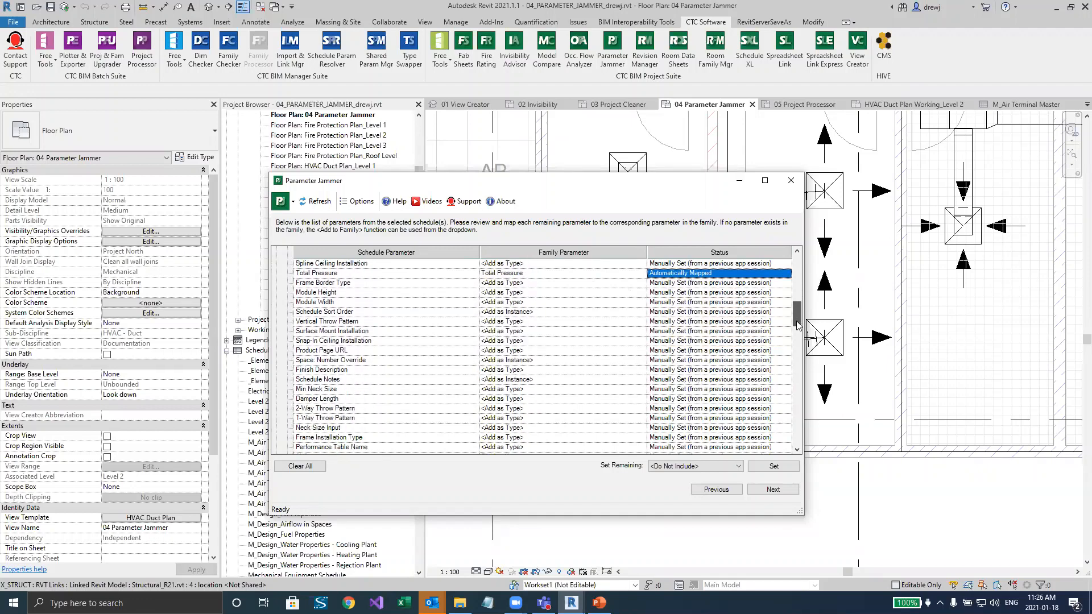
{"action": "scroll", "coordinate": [797, 309], "scroll_direction": "up", "scroll_amount": 3}
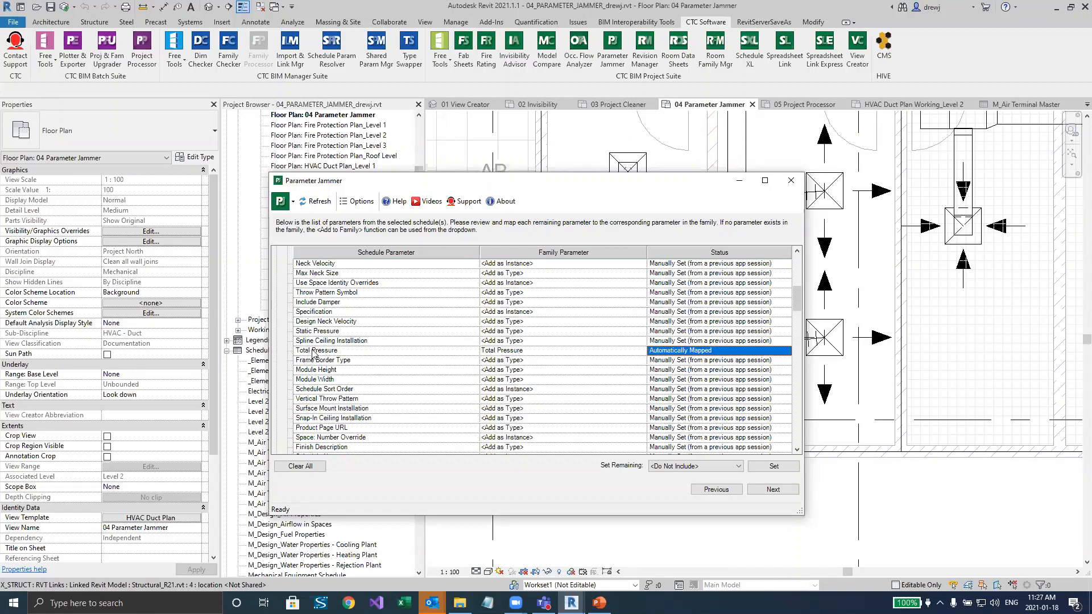
{"action": "left_click", "coordinate": [597, 352]}
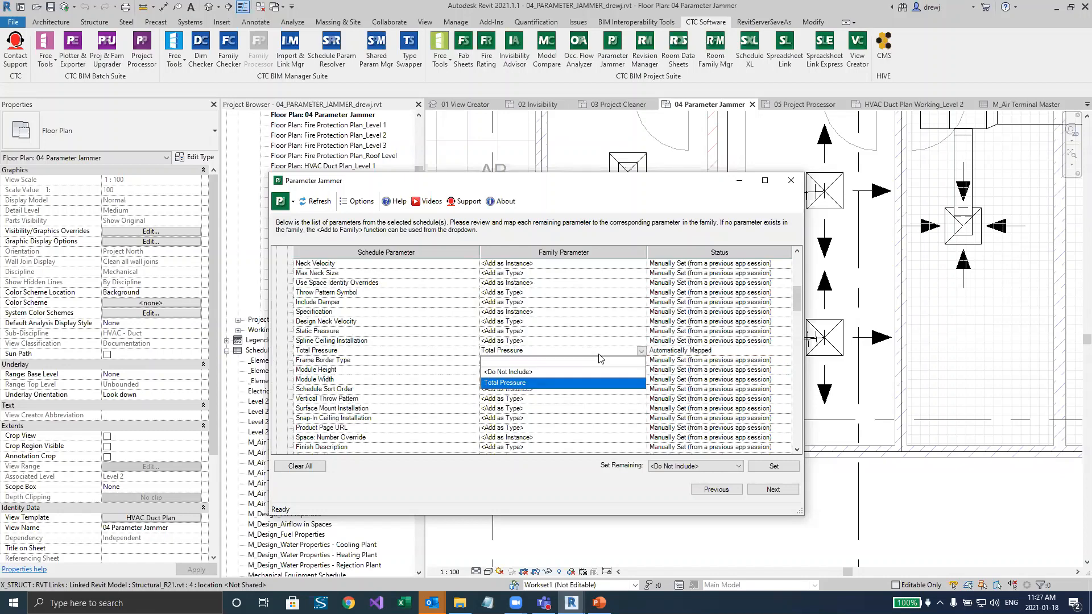
{"action": "left_click", "coordinate": [604, 354]}
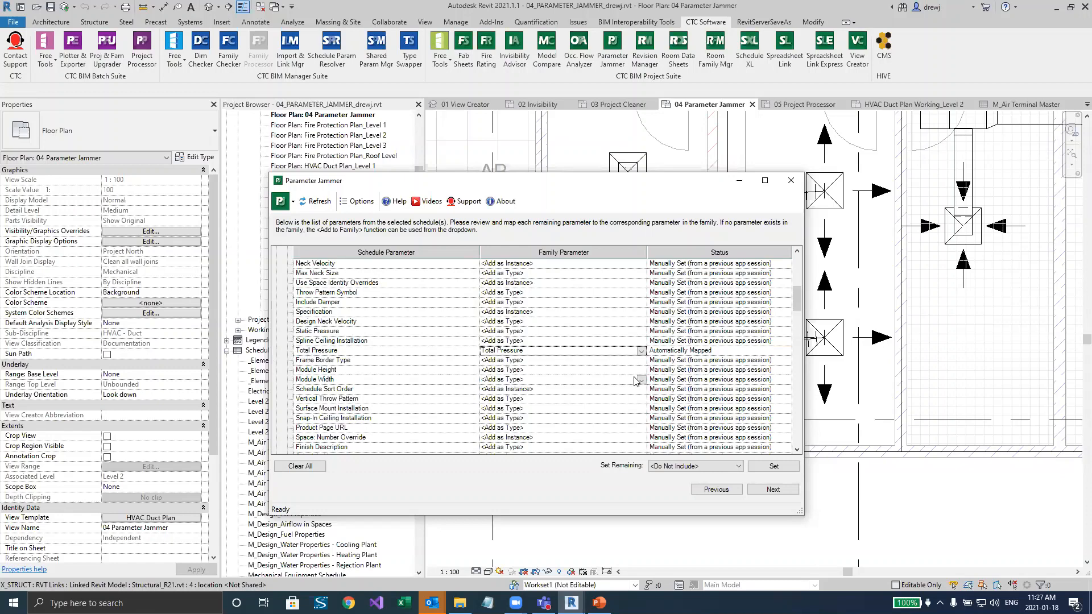
{"action": "left_click_drag", "start_coordinate": [797, 298], "coordinate": [791, 446]}
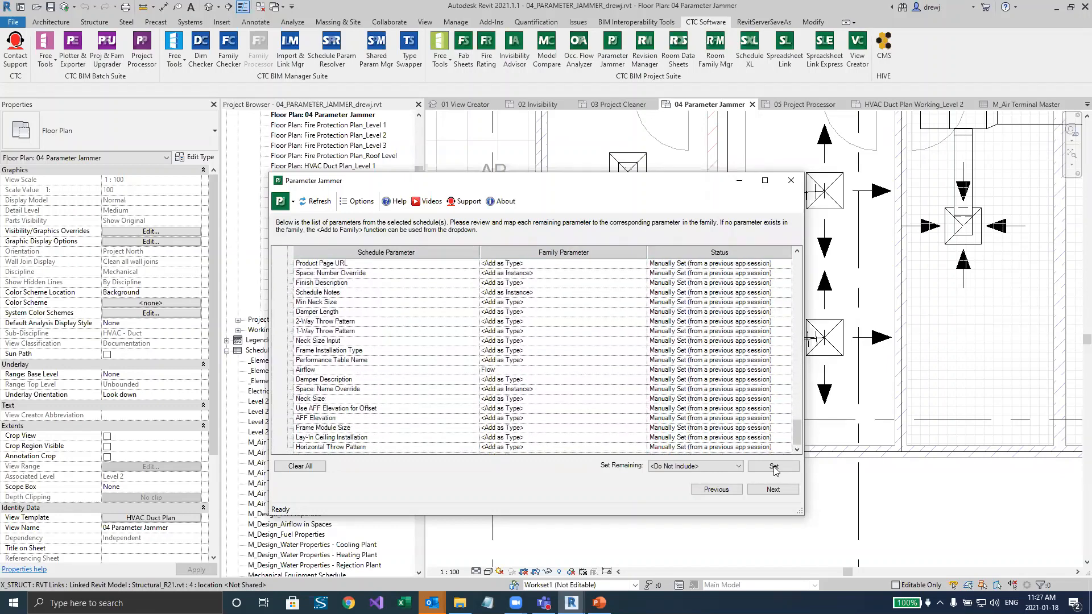
Process the mapped parameters into both diffuser families, review the event log, and finish Parameter Jammer
{"action": "left_click", "coordinate": [773, 490]}
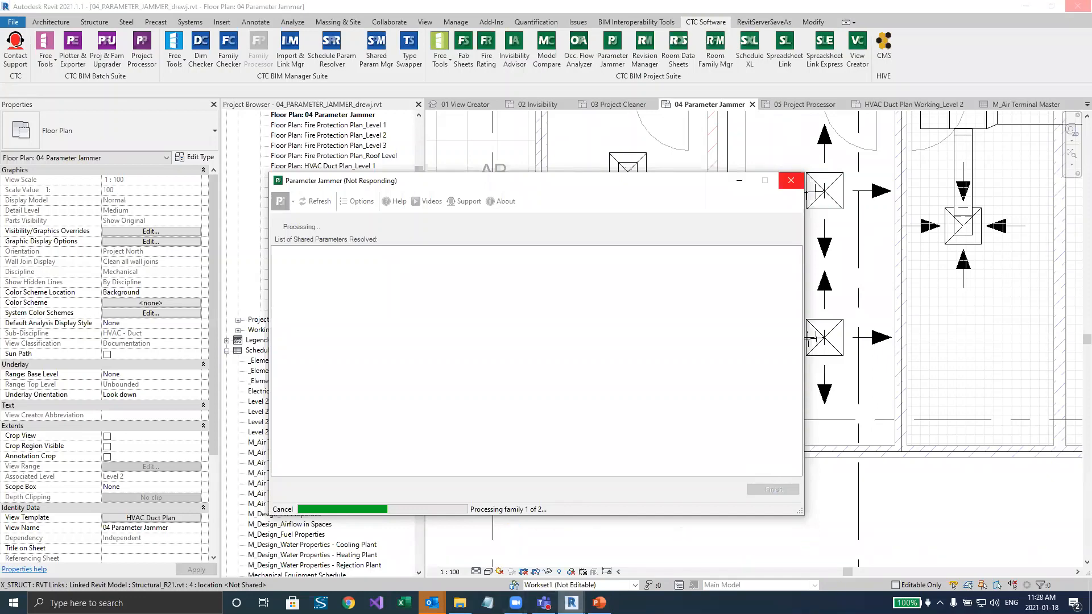
{"action": "mouse_move", "coordinate": [571, 603]}
{"action": "left_click", "coordinate": [600, 543]}
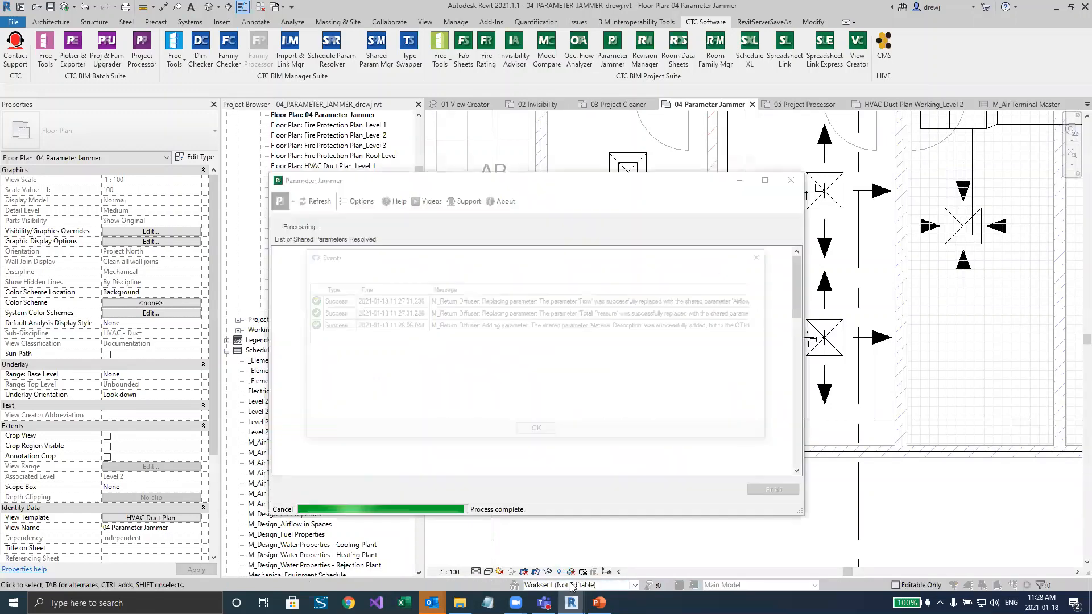
{"action": "scroll", "coordinate": [384, 344], "scroll_direction": "down", "scroll_amount": 5}
{"action": "scroll", "coordinate": [383, 344], "scroll_direction": "down", "scroll_amount": 10}
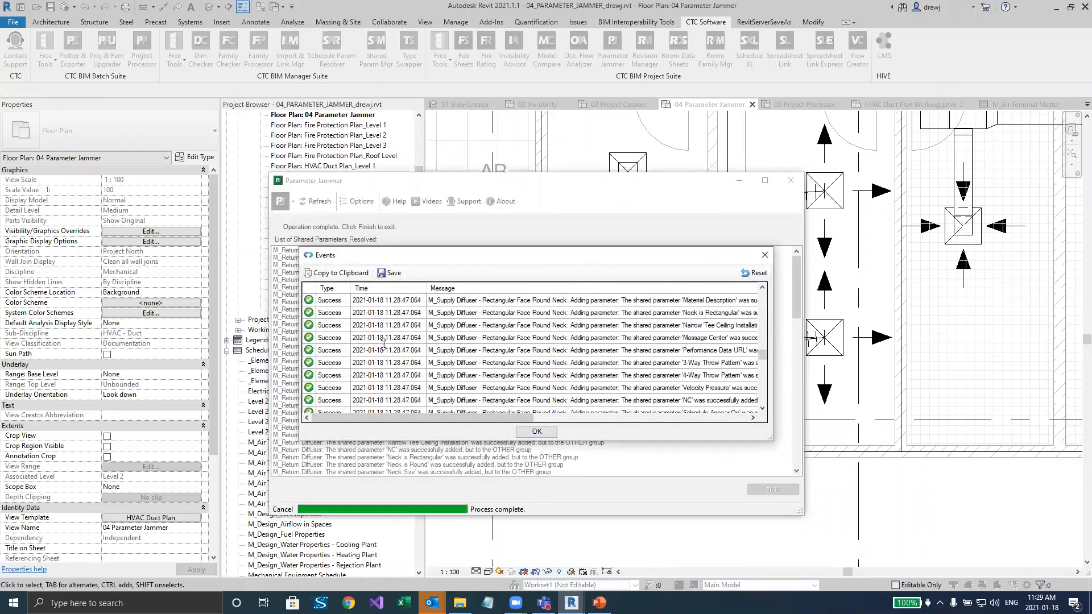
{"action": "scroll", "coordinate": [384, 344], "scroll_direction": "down", "scroll_amount": 5}
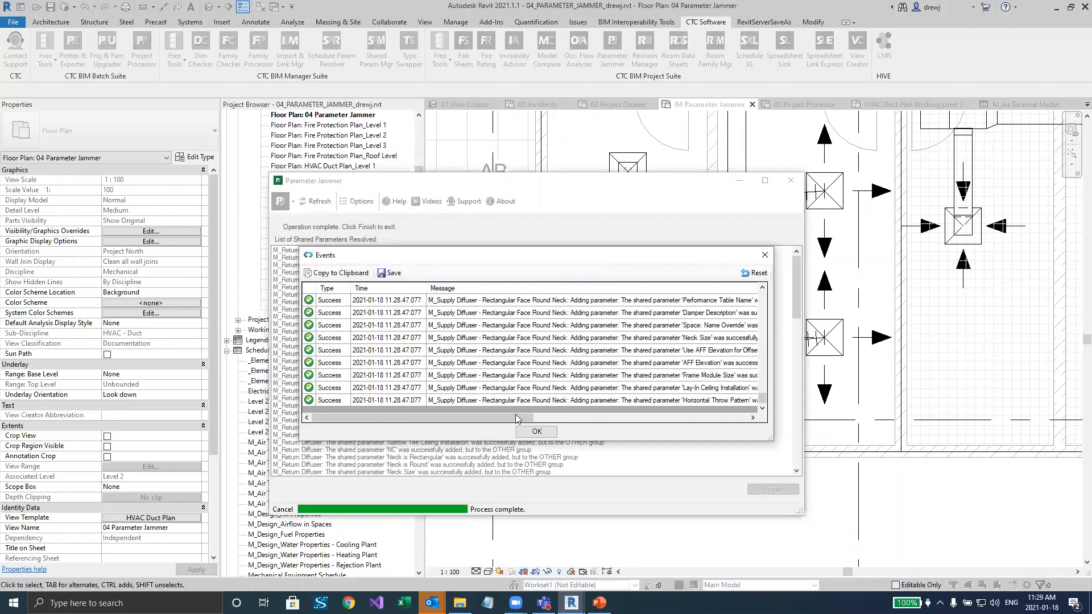
{"action": "scroll", "coordinate": [345, 322], "scroll_direction": "up", "scroll_amount": 5}
{"action": "left_click", "coordinate": [536, 431]}
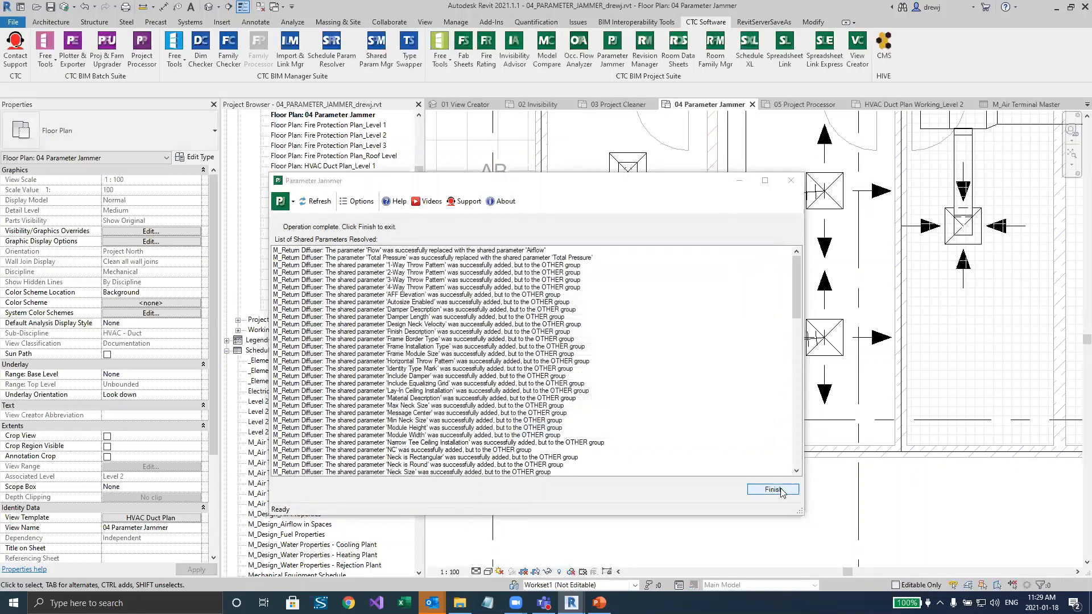
{"action": "left_click", "coordinate": [773, 489]}
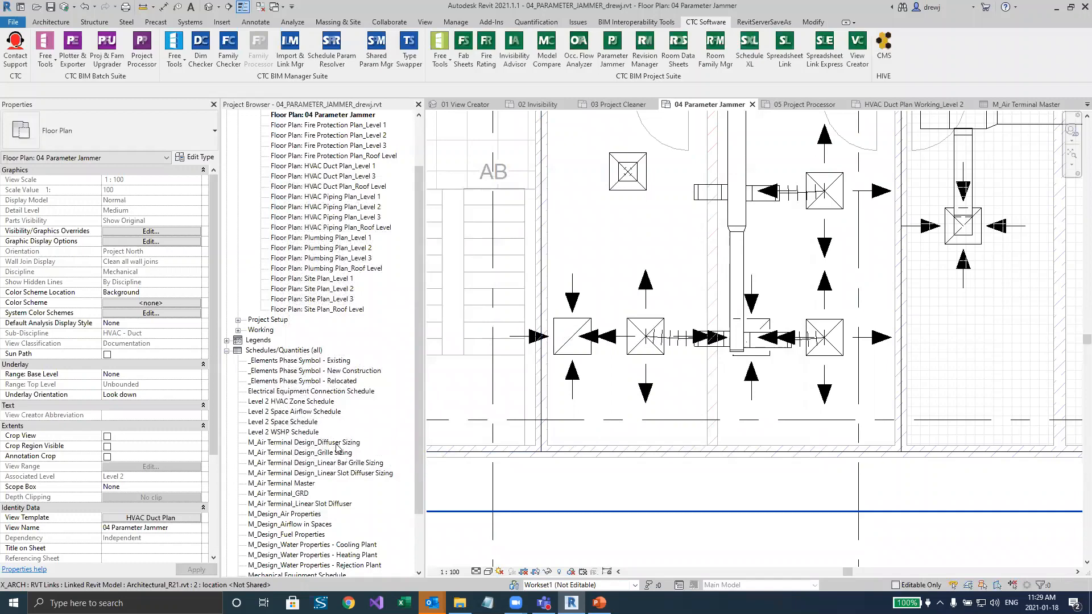
Open the M_Air Terminal Design_Diffuser Sizing schedule and examine its rows and columns
{"action": "double_click", "coordinate": [335, 443]}
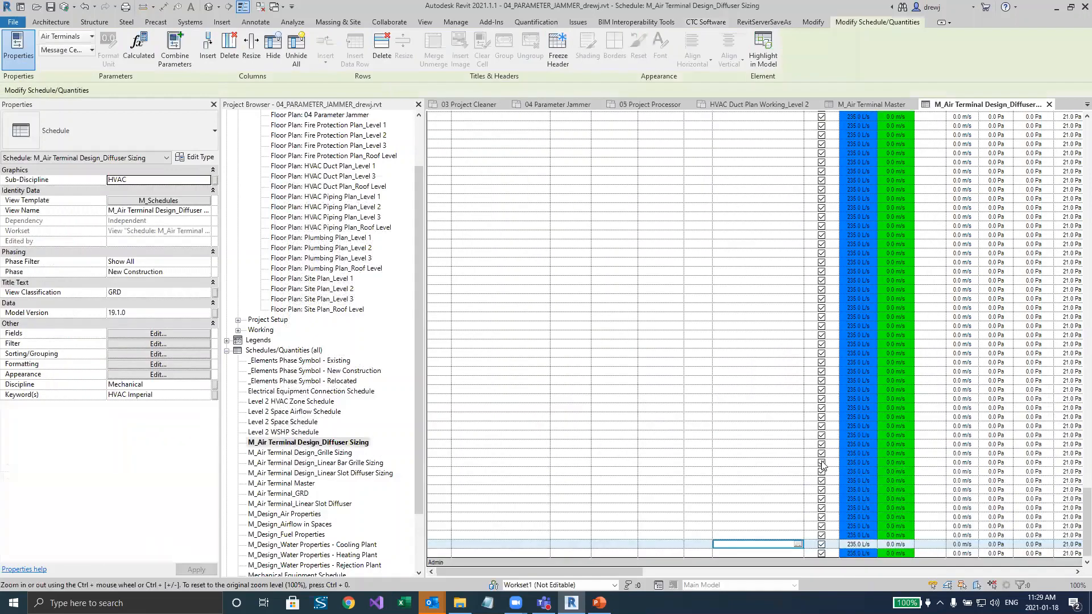
{"action": "scroll", "coordinate": [822, 465], "scroll_direction": "up", "scroll_amount": 10}
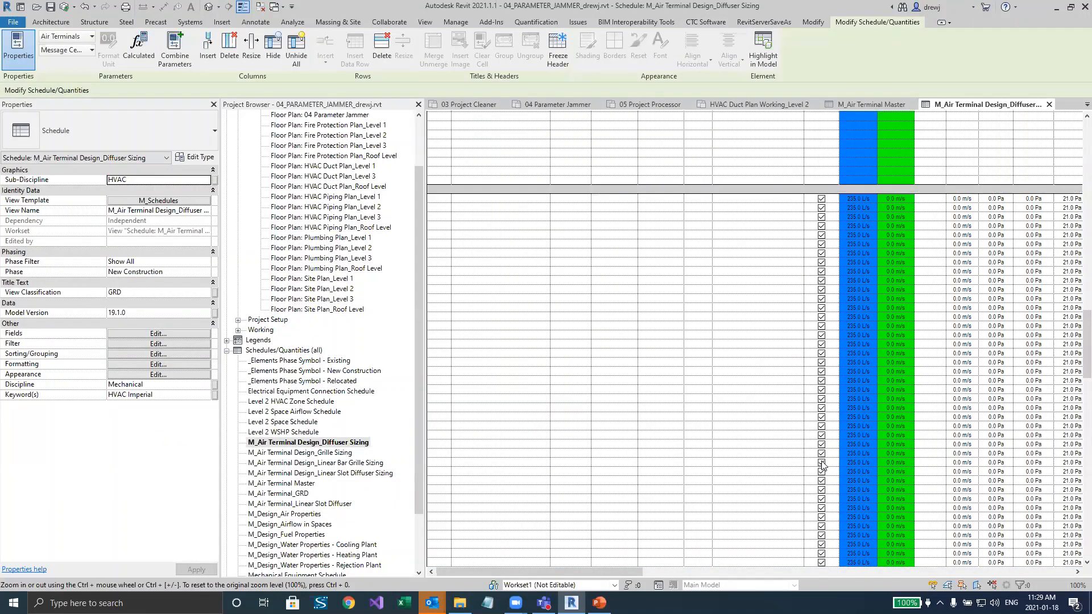
{"action": "scroll", "coordinate": [822, 460], "scroll_direction": "down", "scroll_amount": 7}
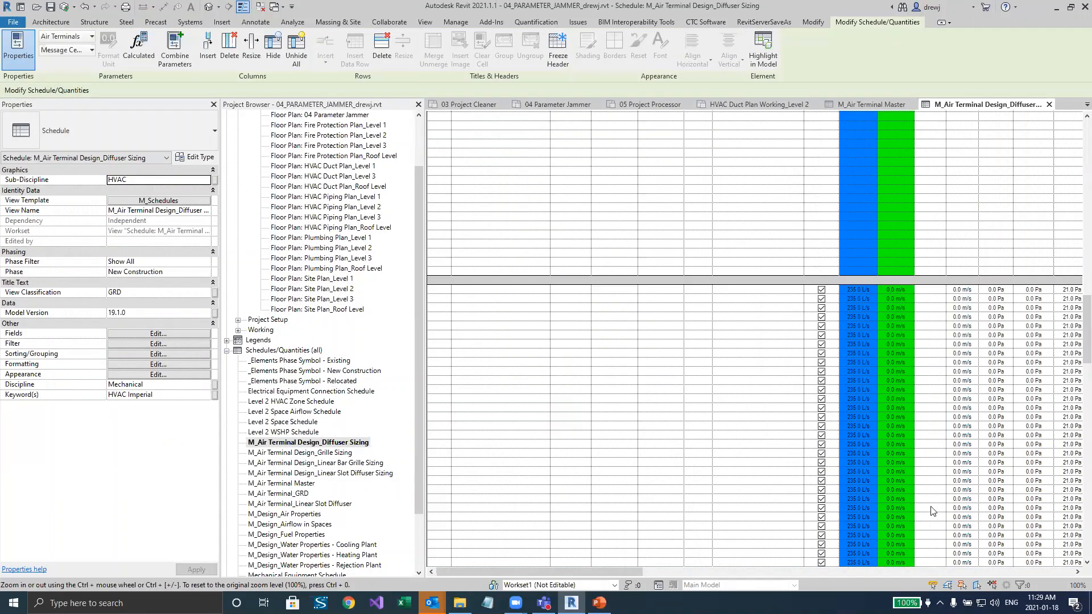
{"action": "scroll", "coordinate": [956, 448], "scroll_direction": "down", "scroll_amount": 14}
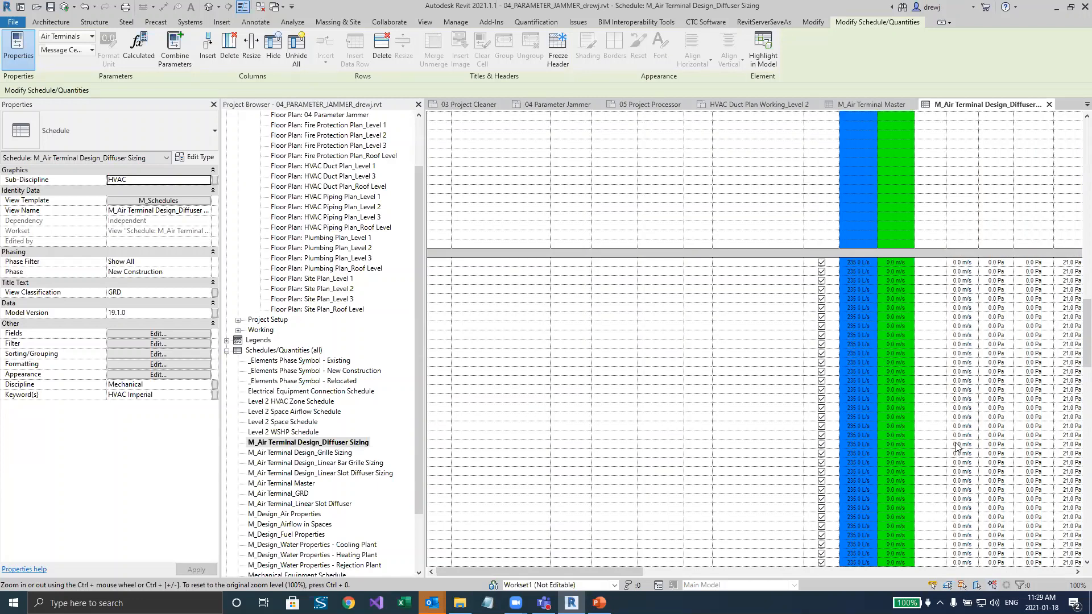
{"action": "scroll", "coordinate": [956, 448], "scroll_direction": "up", "scroll_amount": 5}
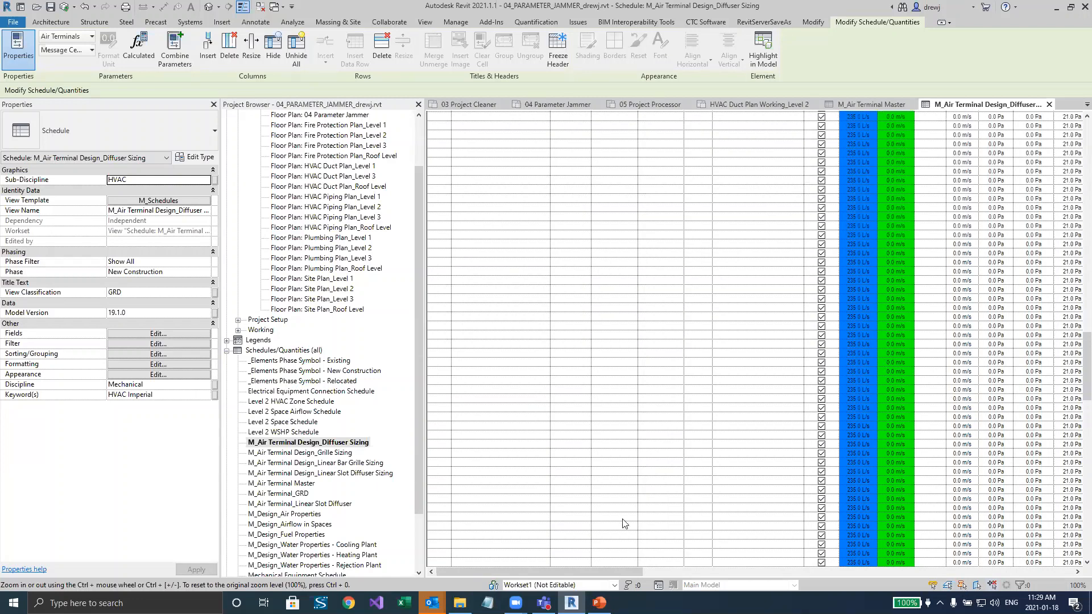
{"action": "left_click", "coordinate": [828, 572]}
{"action": "left_click", "coordinate": [828, 571]}
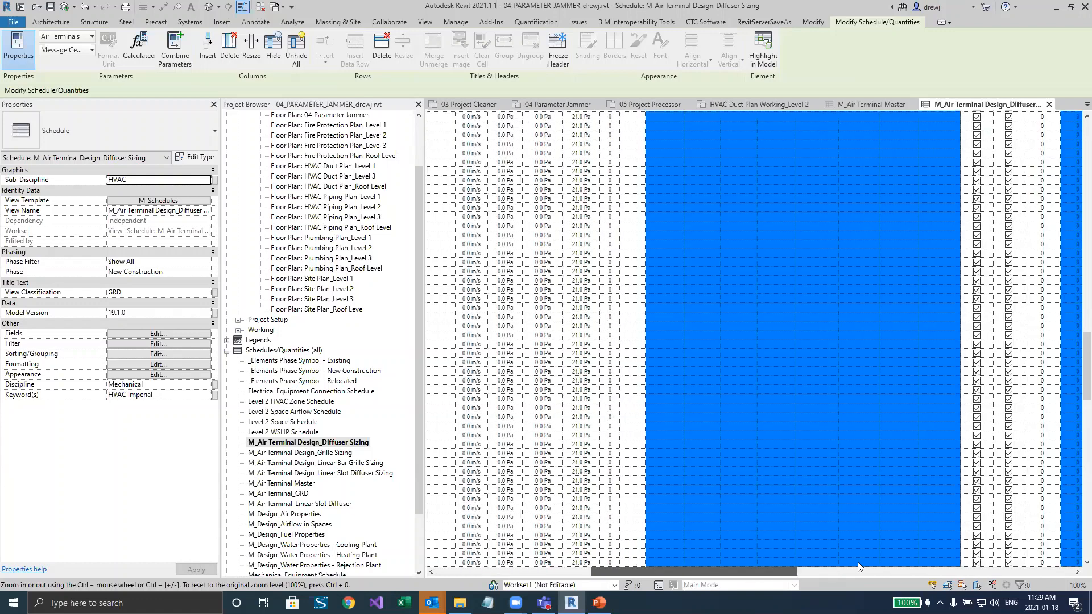
{"action": "left_click", "coordinate": [619, 572]}
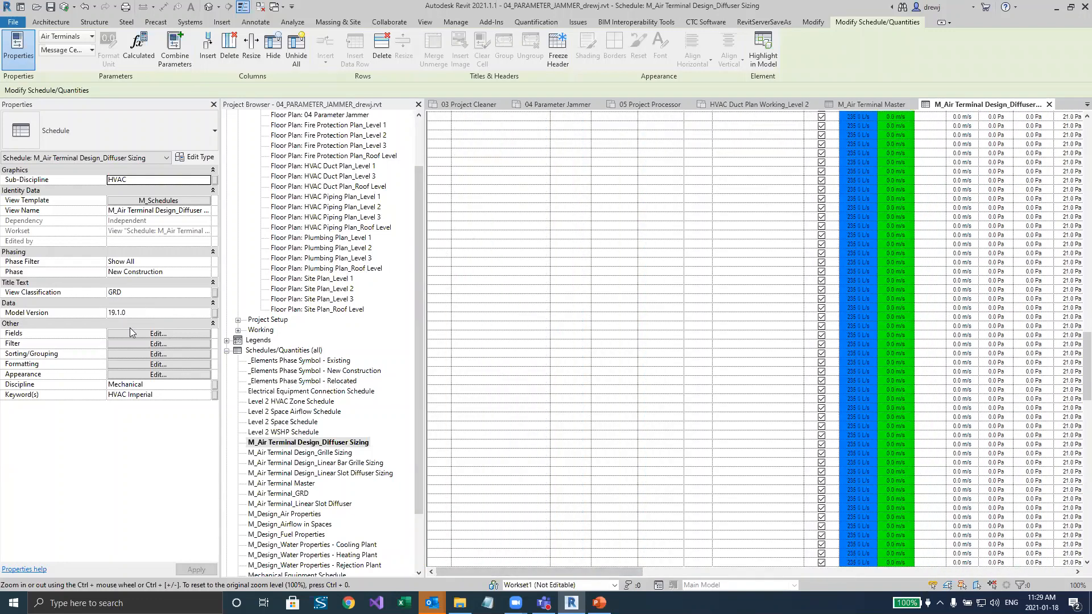
Turn off itemizing every instance in the diffuser sizing schedule's sorting and grouping, and close the schedule
{"action": "left_click", "coordinate": [159, 345]}
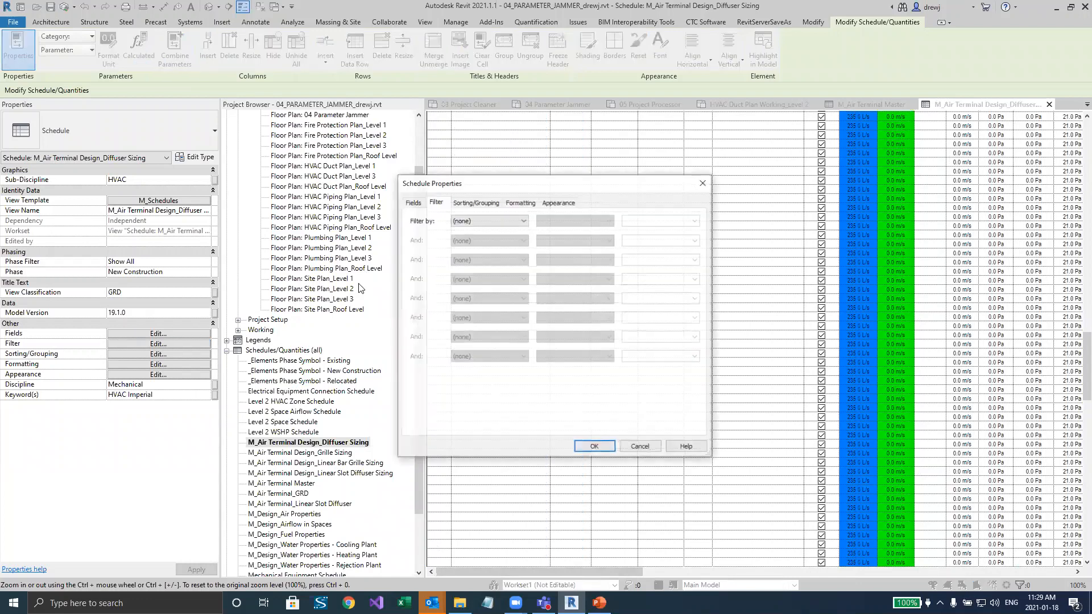
{"action": "left_click", "coordinate": [486, 209]}
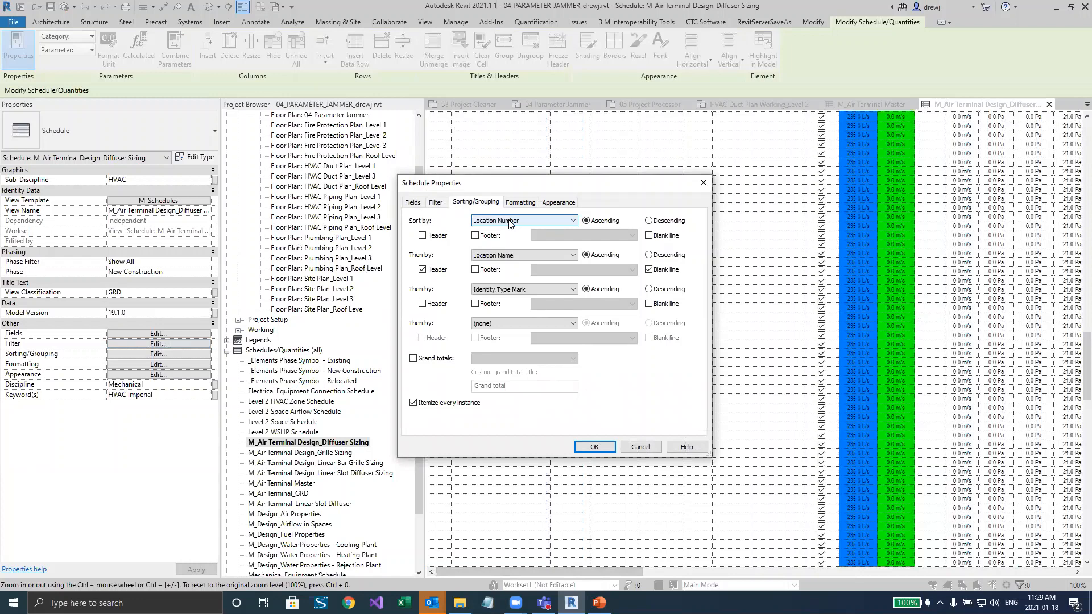
{"action": "left_click", "coordinate": [464, 403]}
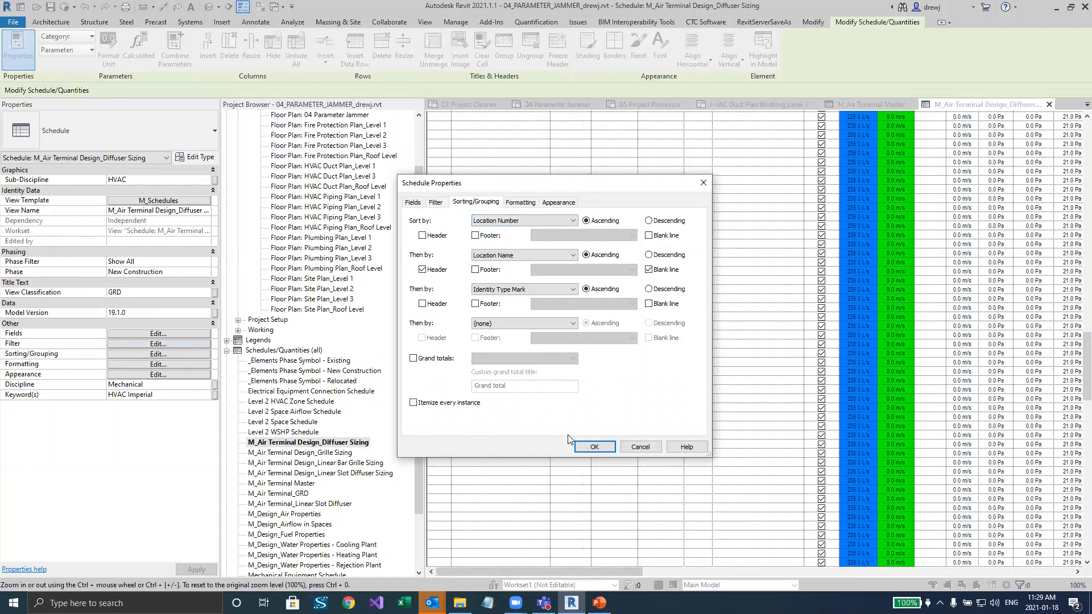
{"action": "left_click", "coordinate": [592, 446]}
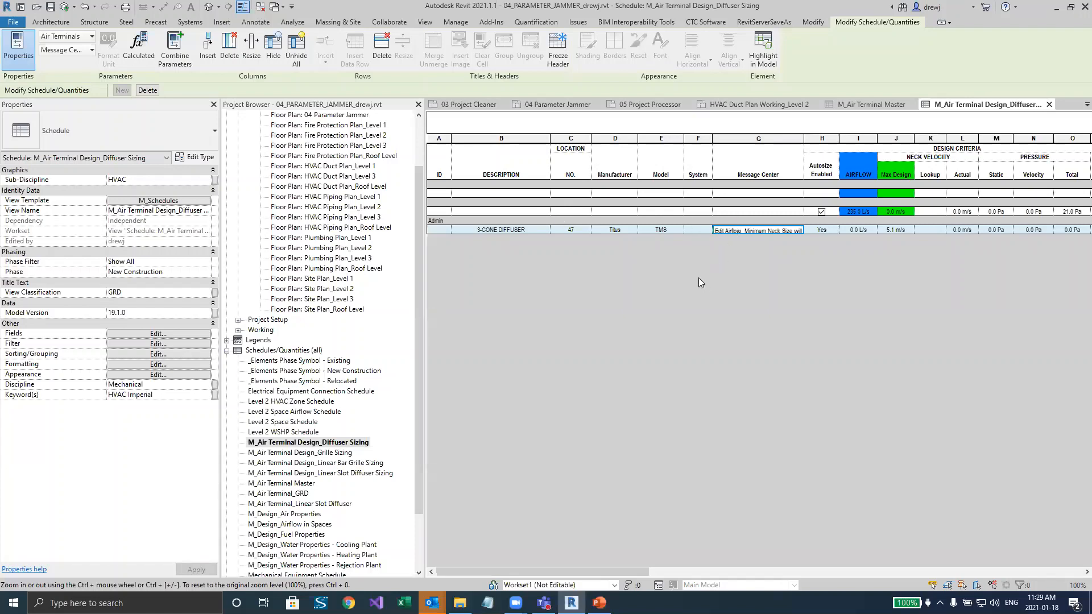
{"action": "left_click", "coordinate": [1049, 104]}
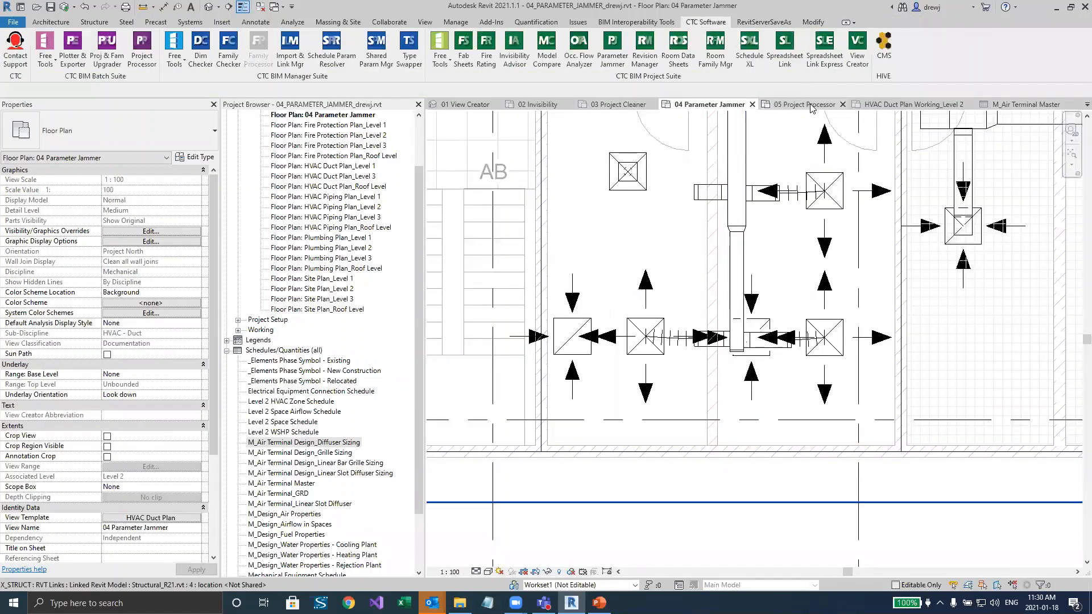
Switch to the 05 Project Processor floor plan, dismiss the save reminder, and open the CTC Project Processor tool
{"action": "left_click", "coordinate": [810, 107]}
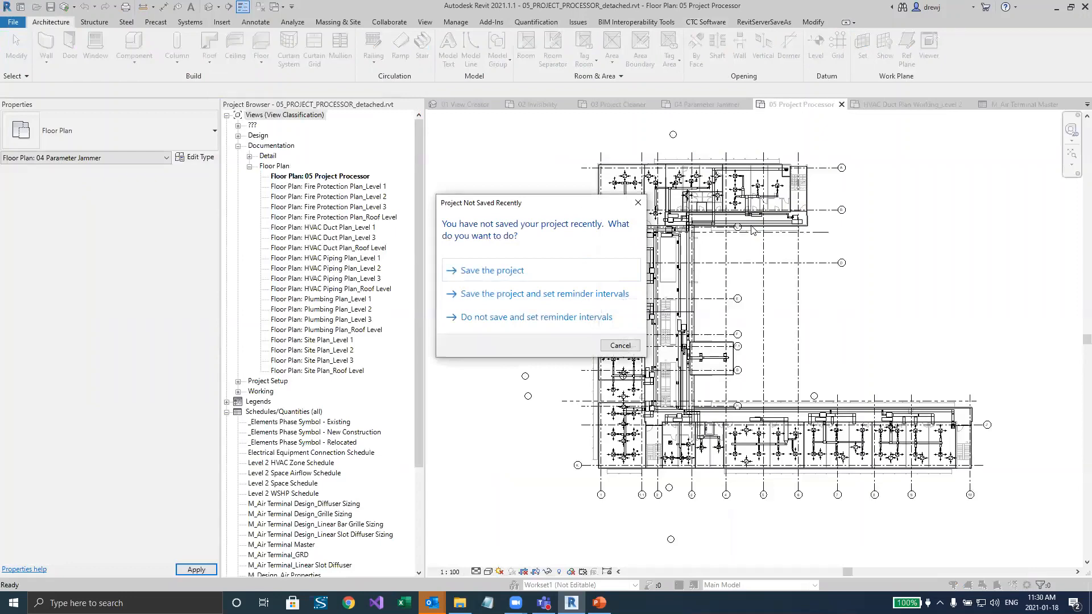
{"action": "left_click", "coordinate": [620, 346]}
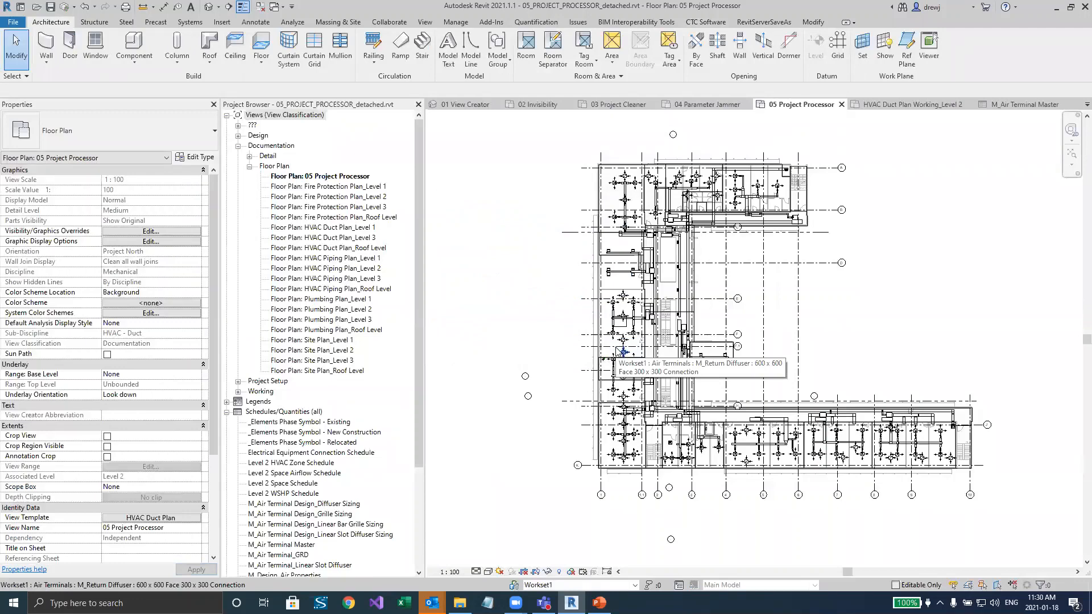
{"action": "left_click", "coordinate": [709, 23]}
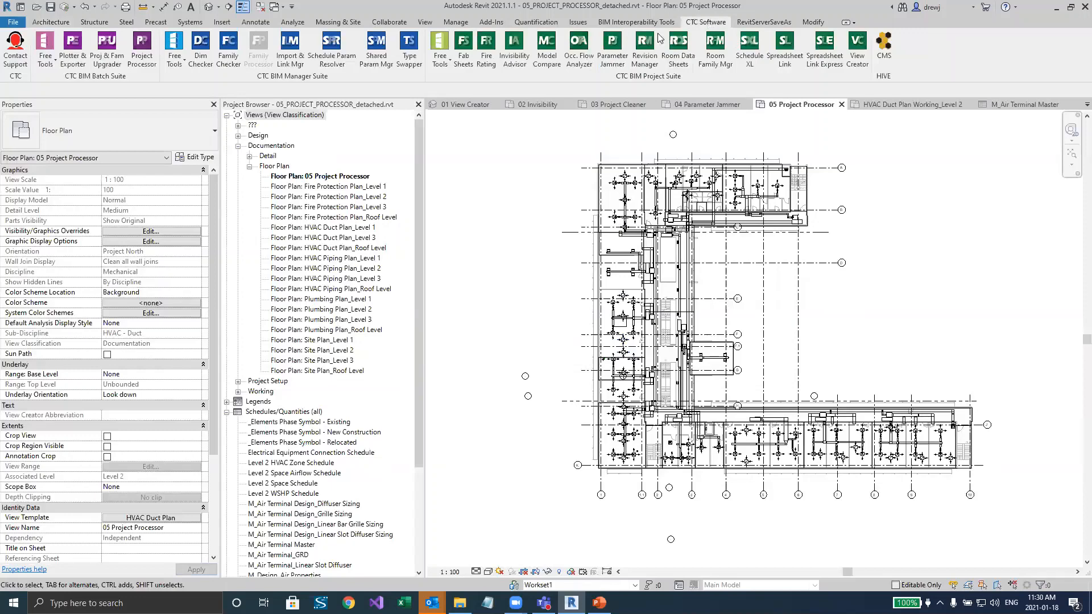
{"action": "left_click", "coordinate": [138, 59]}
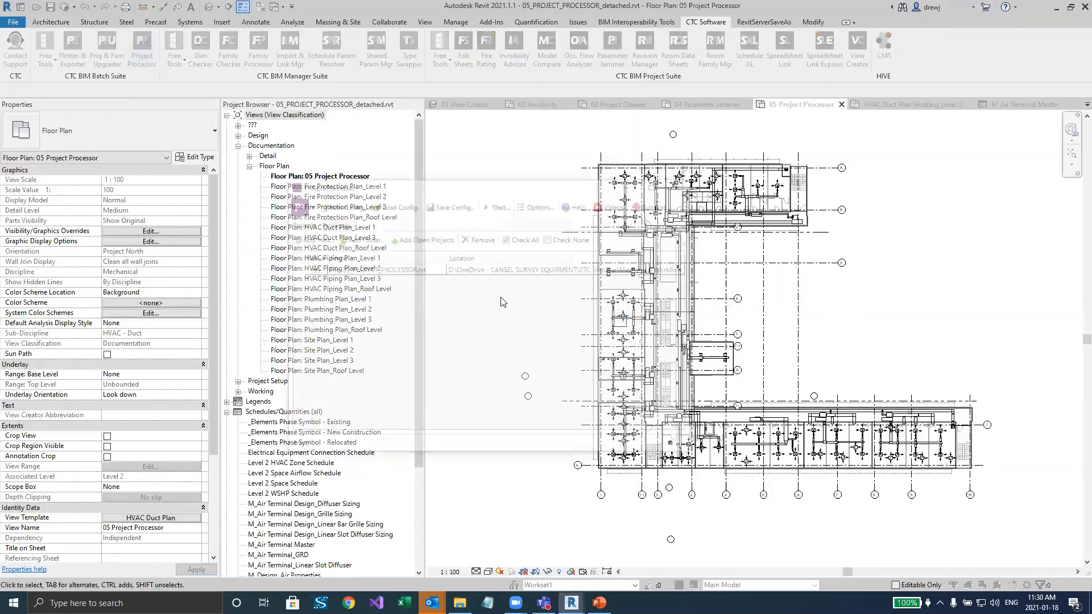
Examine Project Processor's process settings for scripts and files, leaving the initial Scripts process disabled
{"action": "left_click", "coordinate": [340, 224]}
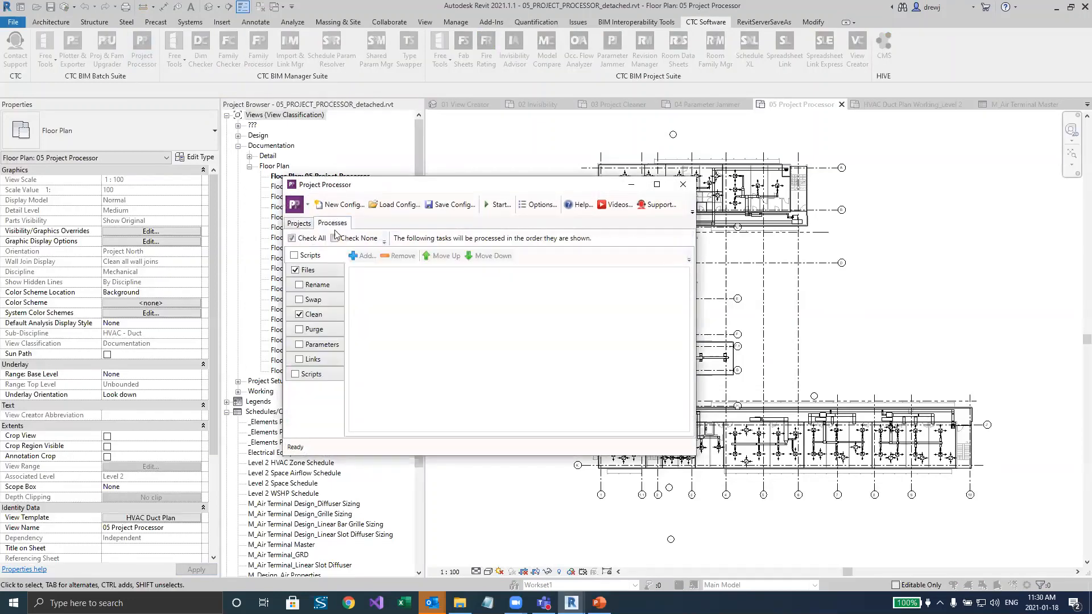
{"action": "left_click", "coordinate": [296, 256]}
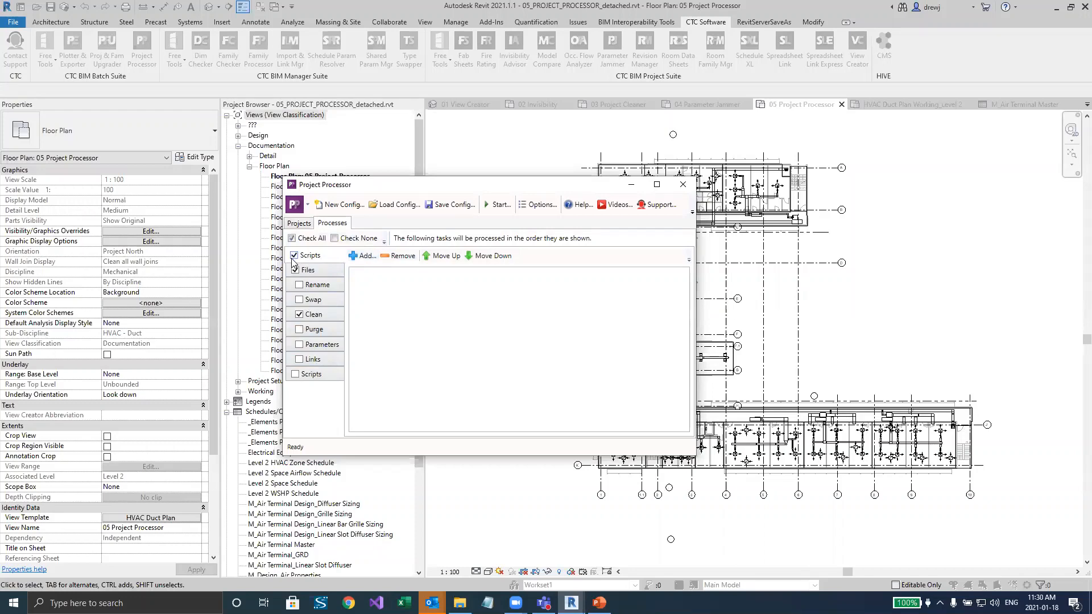
{"action": "left_click", "coordinate": [294, 256]}
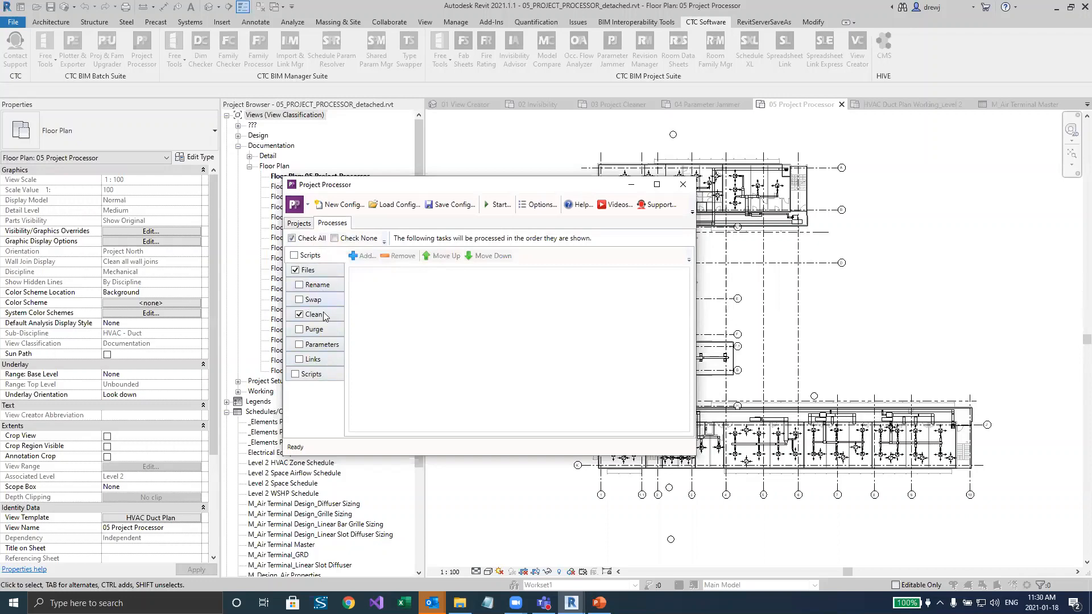
{"action": "left_click", "coordinate": [320, 269]}
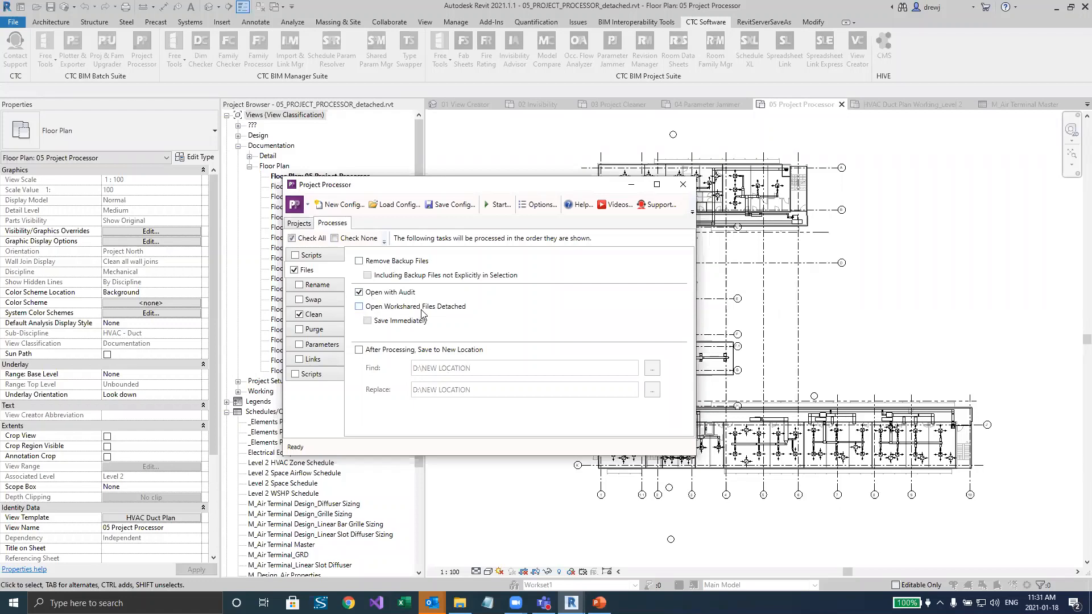
Examine Project Processor's Rename, Swap, Clean, Purge, Parameters, Links and final Scripts settings, including the line patterns cleaning filter
{"action": "left_click", "coordinate": [319, 285]}
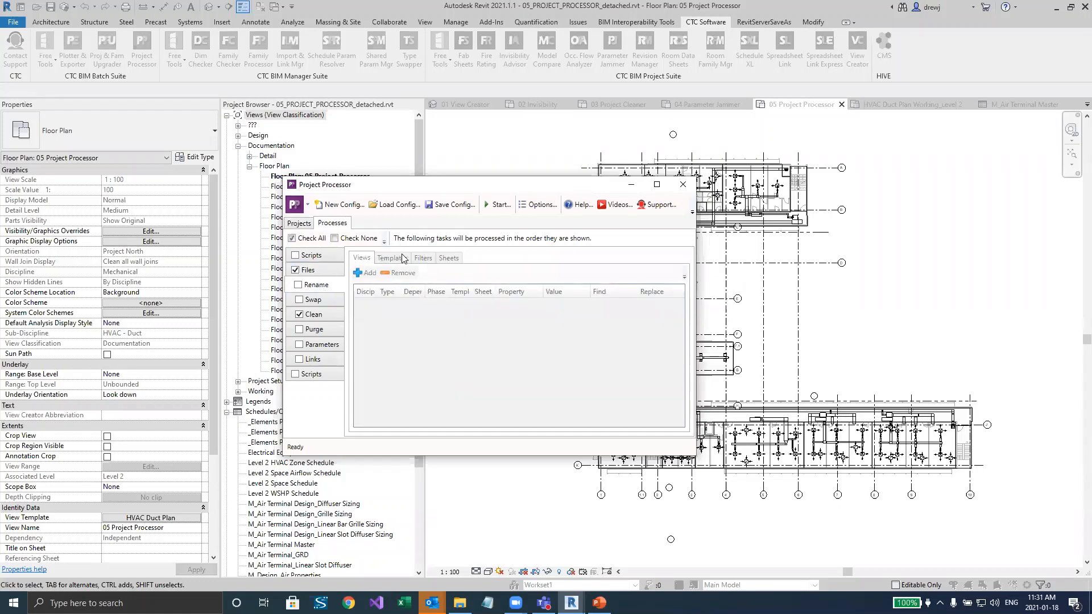
{"action": "left_click", "coordinate": [322, 299]}
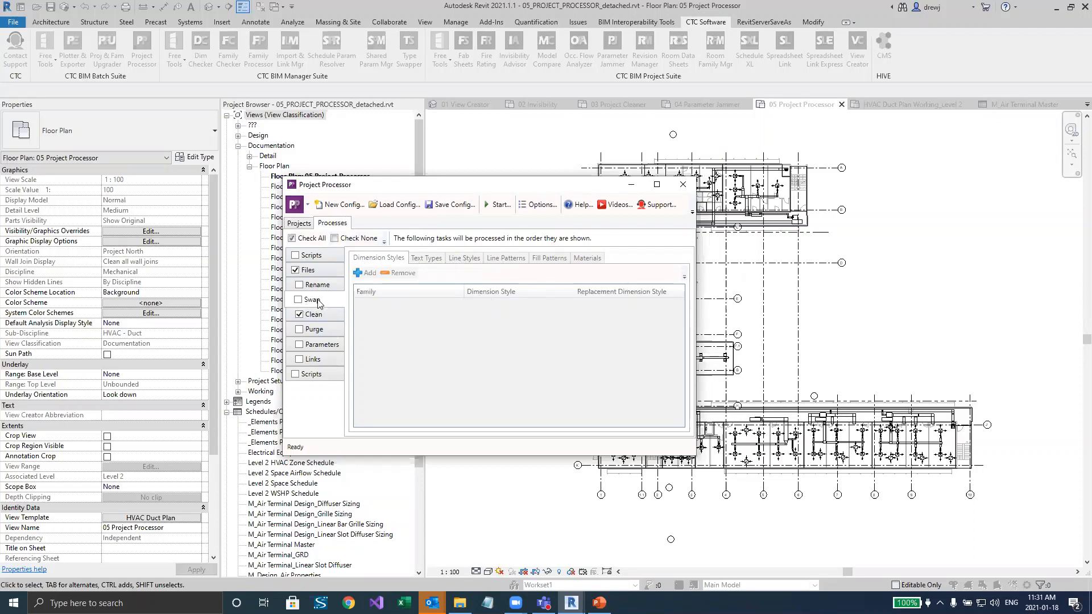
{"action": "left_click", "coordinate": [326, 316]}
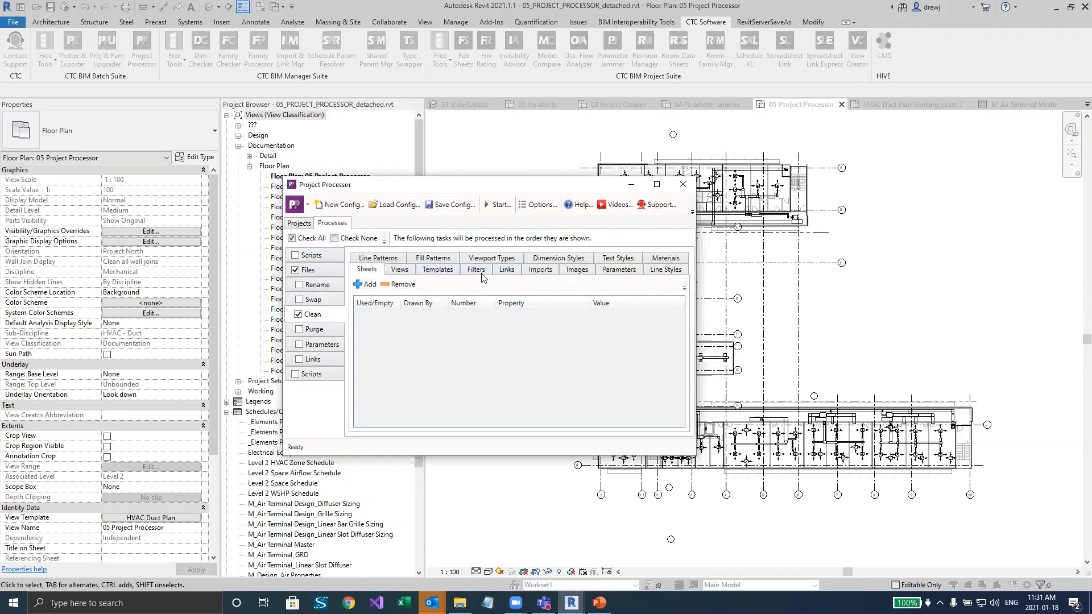
{"action": "left_click", "coordinate": [380, 261]}
{"action": "left_click", "coordinate": [420, 317]}
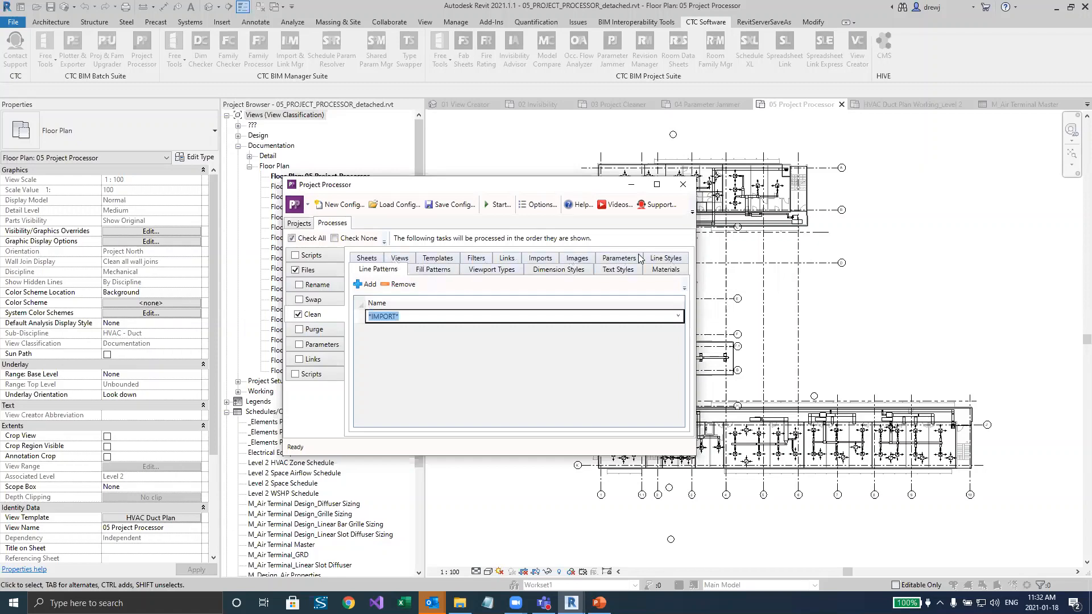
{"action": "left_click", "coordinate": [320, 334]}
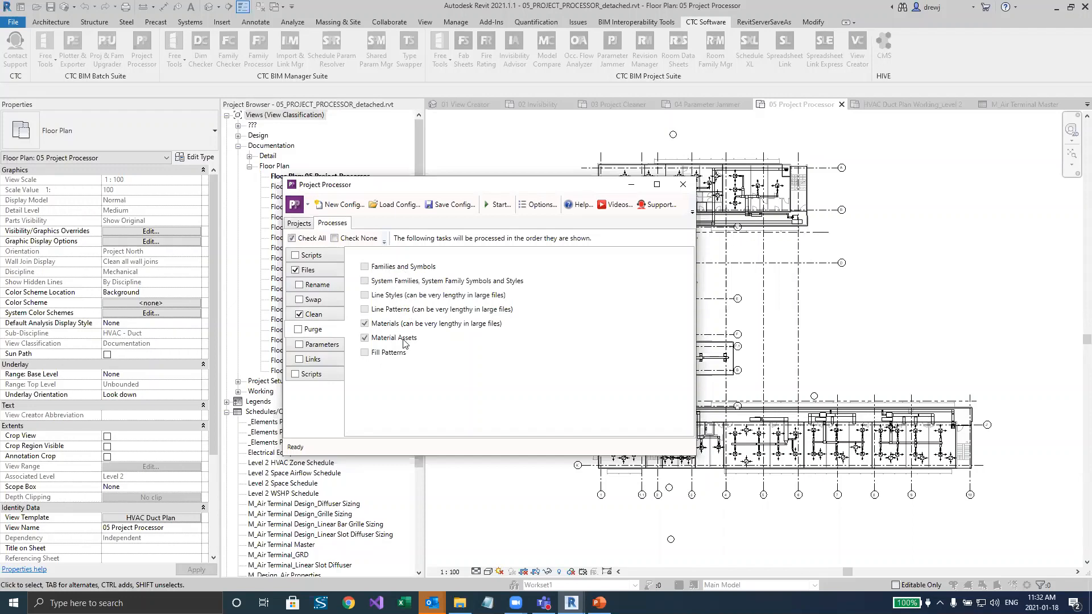
{"action": "left_click", "coordinate": [326, 346]}
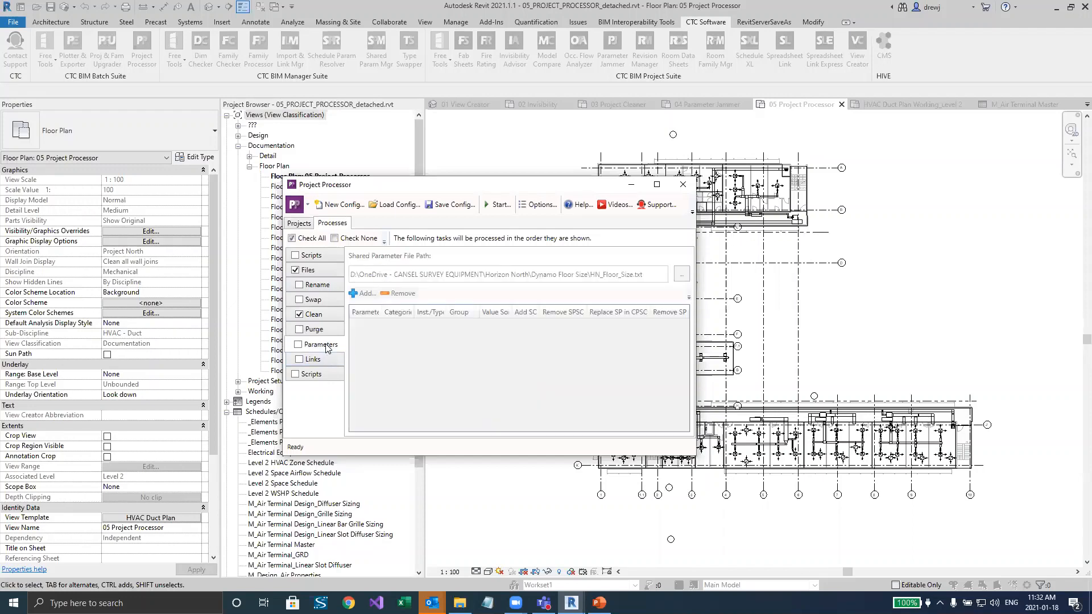
{"action": "left_click", "coordinate": [326, 362]}
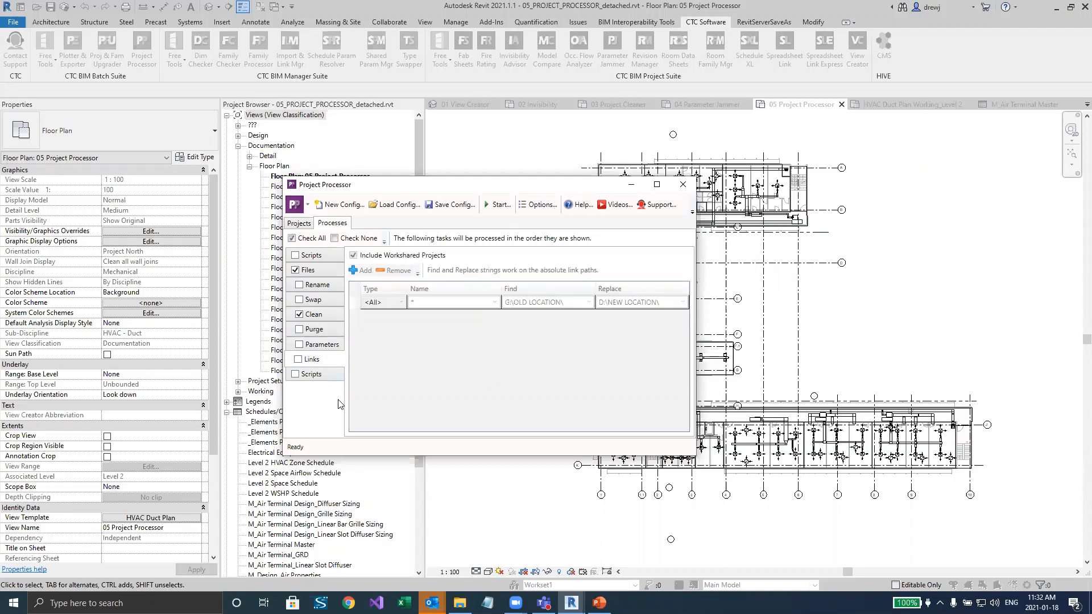
{"action": "left_click", "coordinate": [326, 377]}
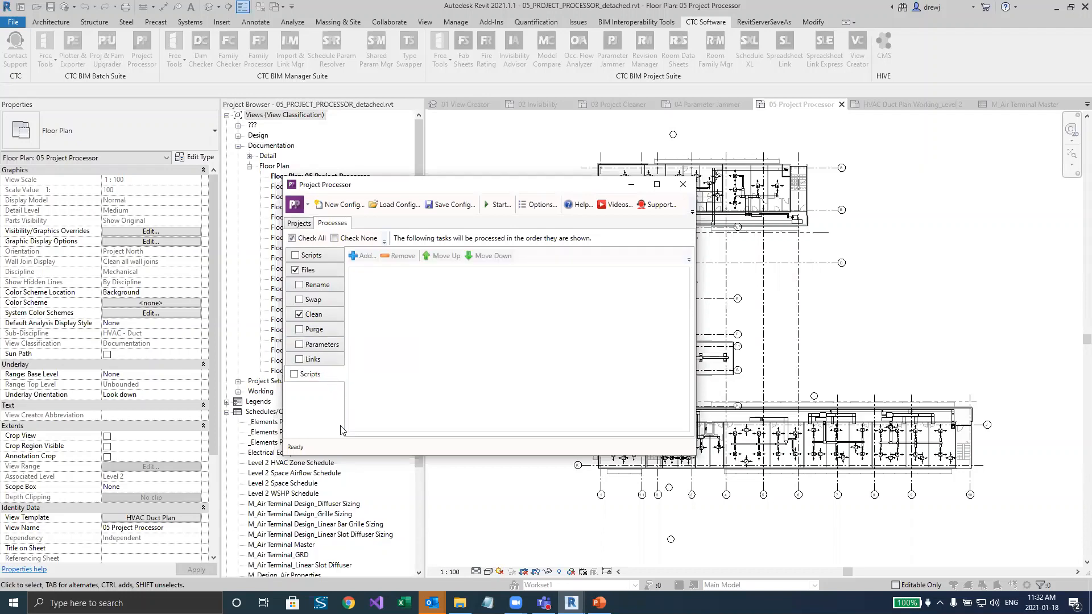
Add CTC Webinar's Mechanical Workflow folder to the project list for all matching .rvt files, and remove that entry again
{"action": "left_click", "coordinate": [305, 222]}
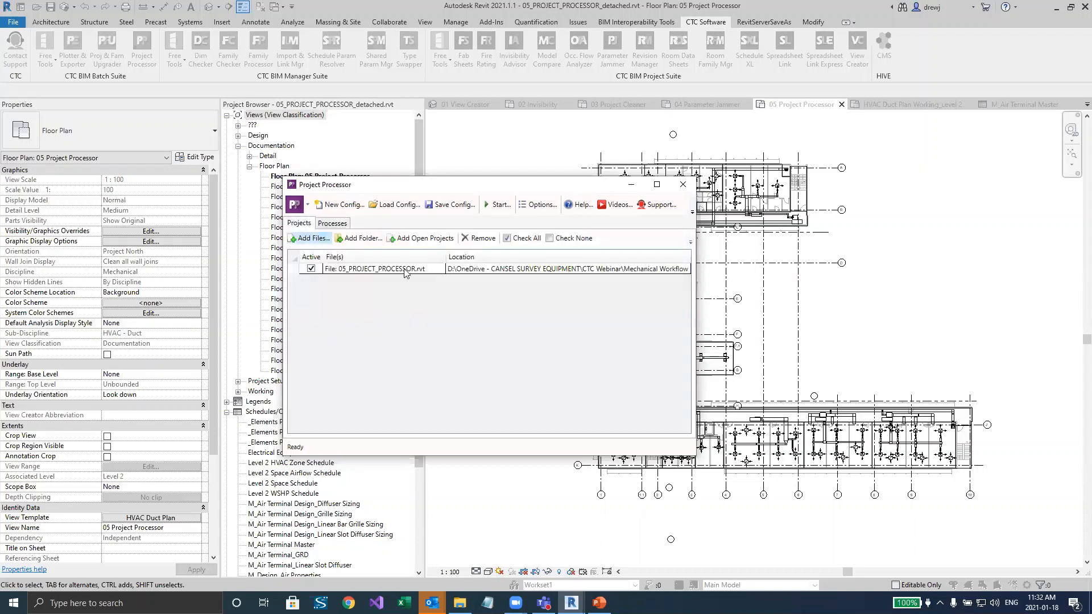
{"action": "left_click", "coordinate": [360, 238]}
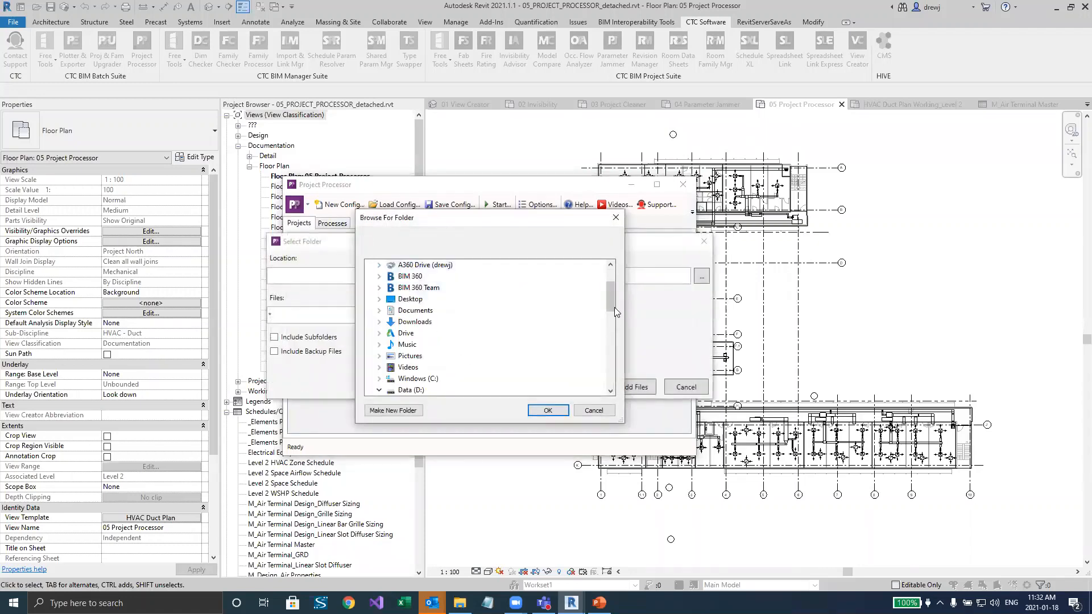
{"action": "left_click_drag", "start_coordinate": [609, 300], "coordinate": [609, 284]}
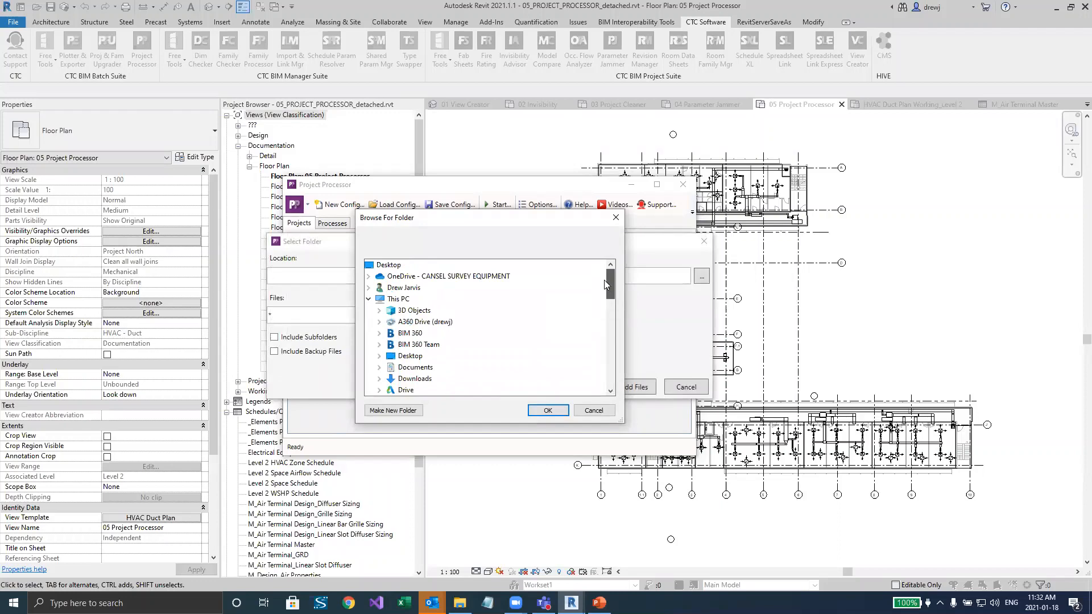
{"action": "double_click", "coordinate": [484, 277]}
{"action": "double_click", "coordinate": [435, 324]}
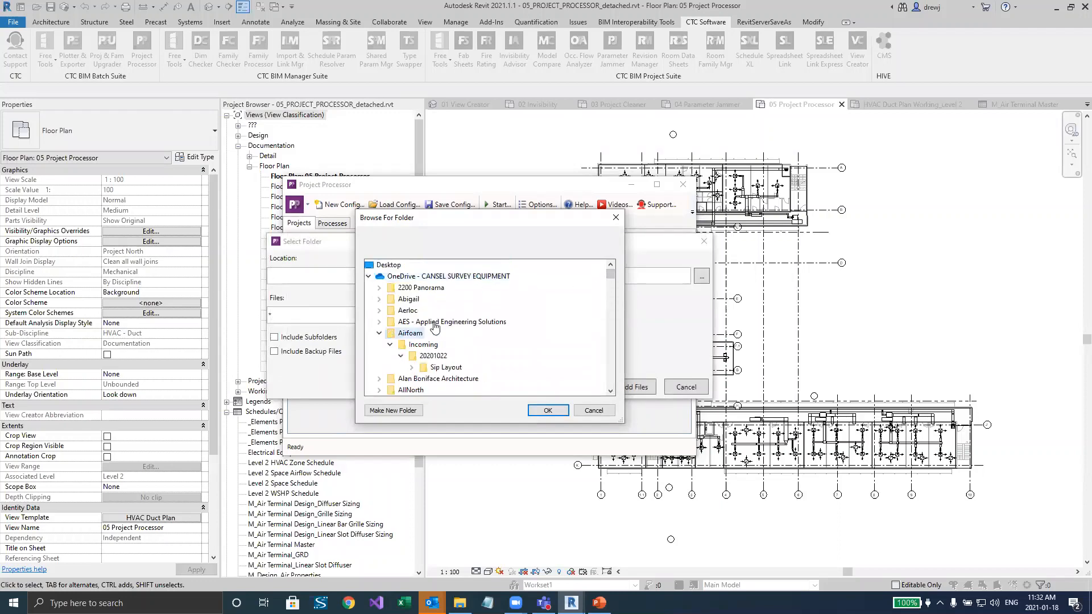
{"action": "type", "text": "ctc"}
{"action": "scroll", "coordinate": [429, 339], "scroll_direction": "down", "scroll_amount": 2}
{"action": "double_click", "coordinate": [427, 335]}
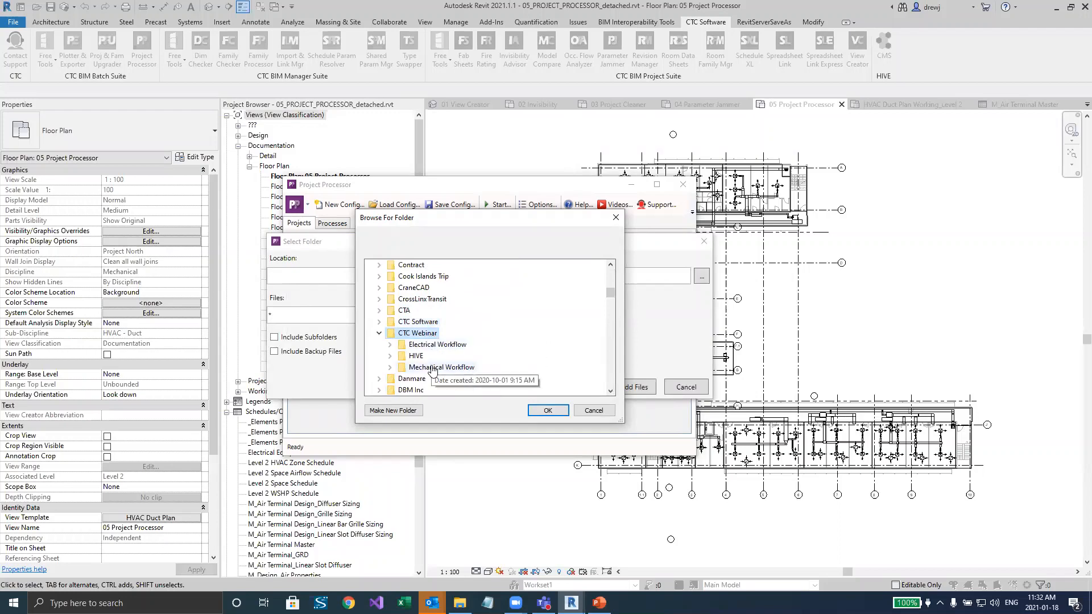
{"action": "double_click", "coordinate": [436, 356]}
{"action": "left_click", "coordinate": [546, 411]}
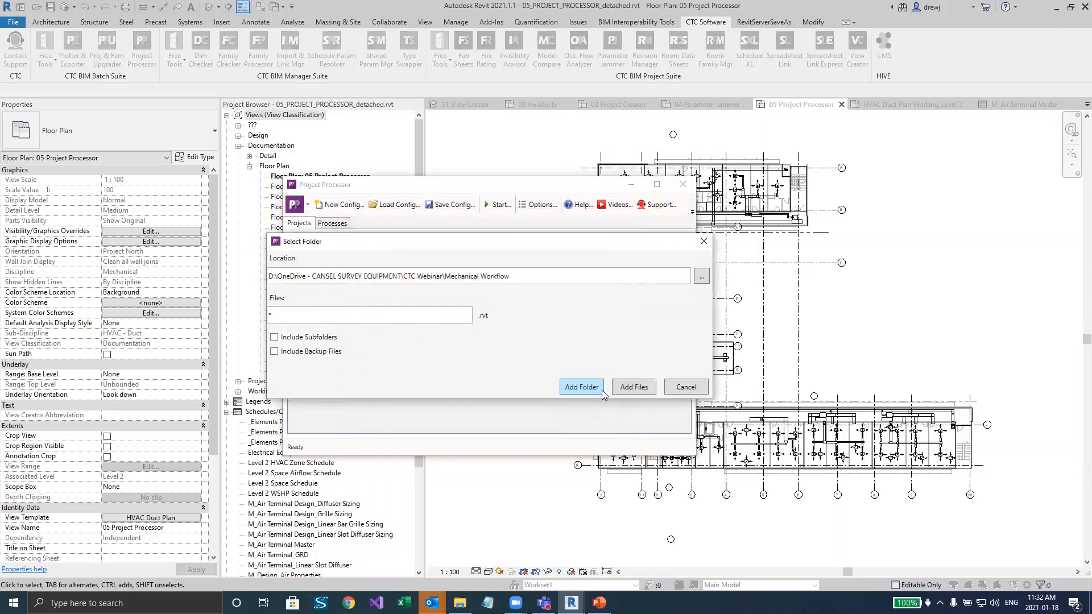
{"action": "left_click", "coordinate": [572, 389]}
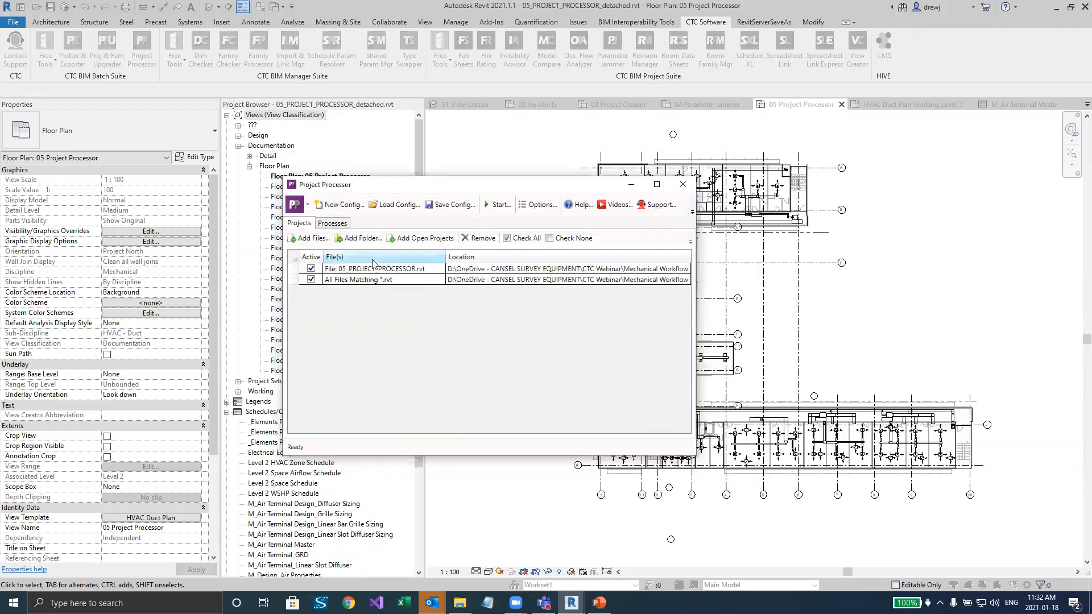
{"action": "left_click", "coordinate": [379, 281]}
{"action": "left_click", "coordinate": [479, 238]}
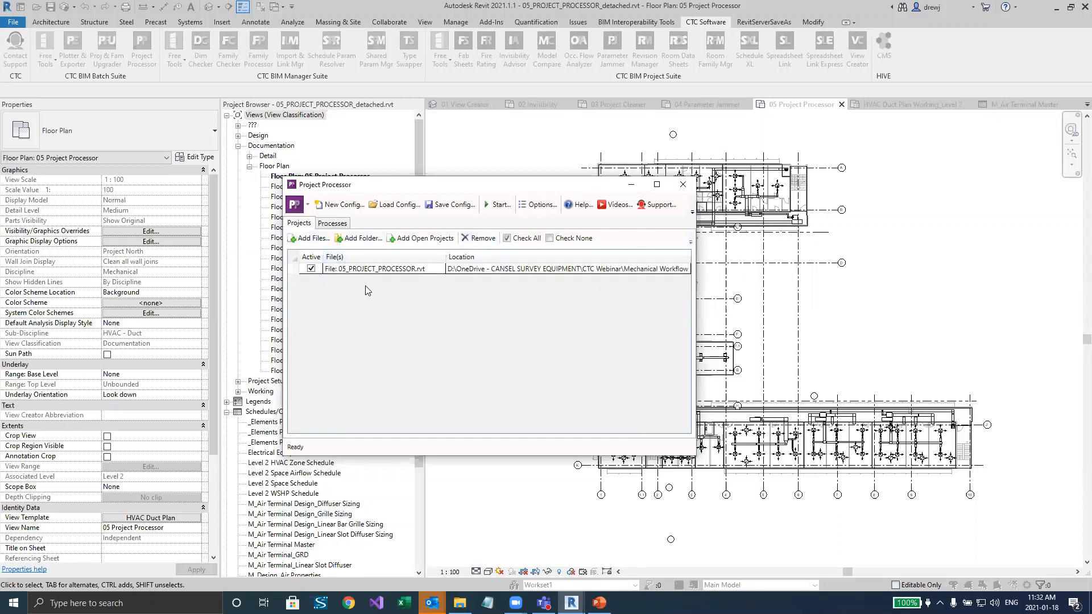
Close Project Processor and close the 05_PROJECT_PROCESSOR_detached project without saving its changes
{"action": "left_click", "coordinate": [683, 185]}
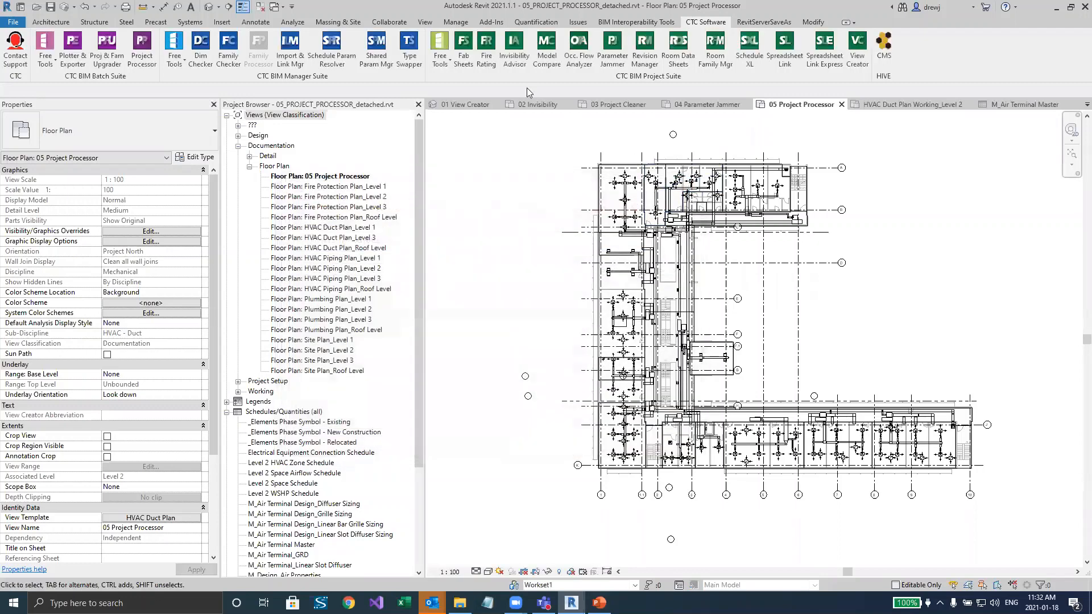
{"action": "left_click", "coordinate": [842, 105]}
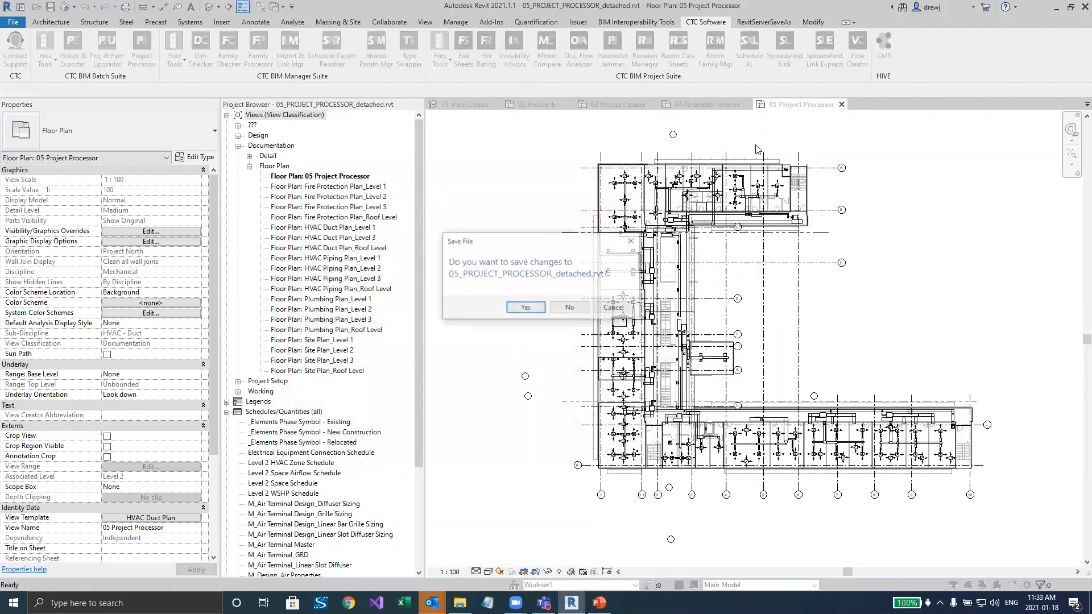
{"action": "left_click", "coordinate": [570, 309]}
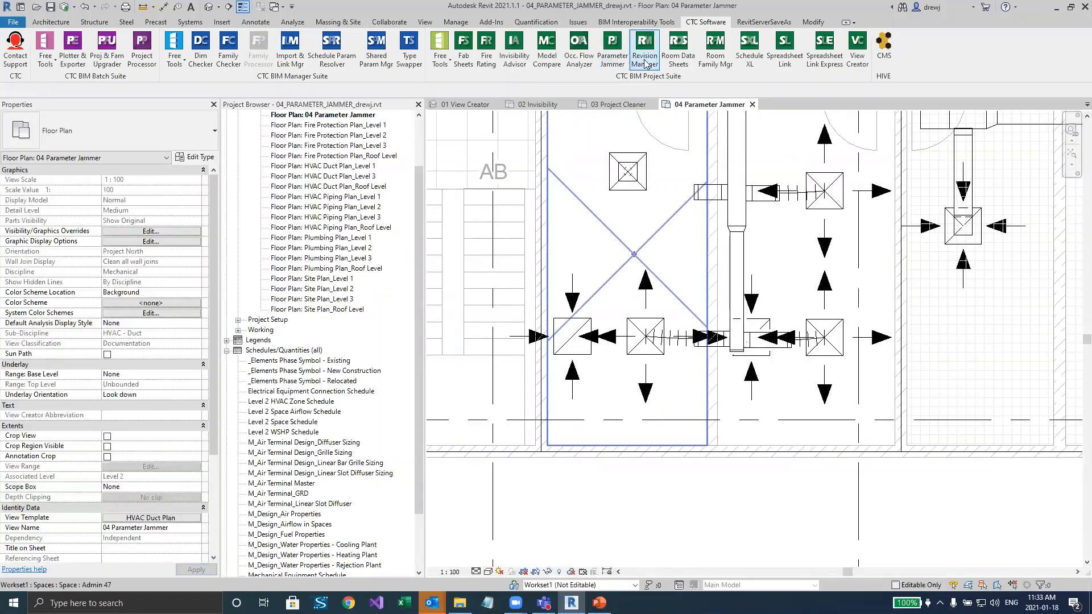
Run Project Processor's enabled processes on 05_PROJECT_PROCESSOR.rvt, dismiss the event log, and close the tool
{"action": "left_click", "coordinate": [143, 57]}
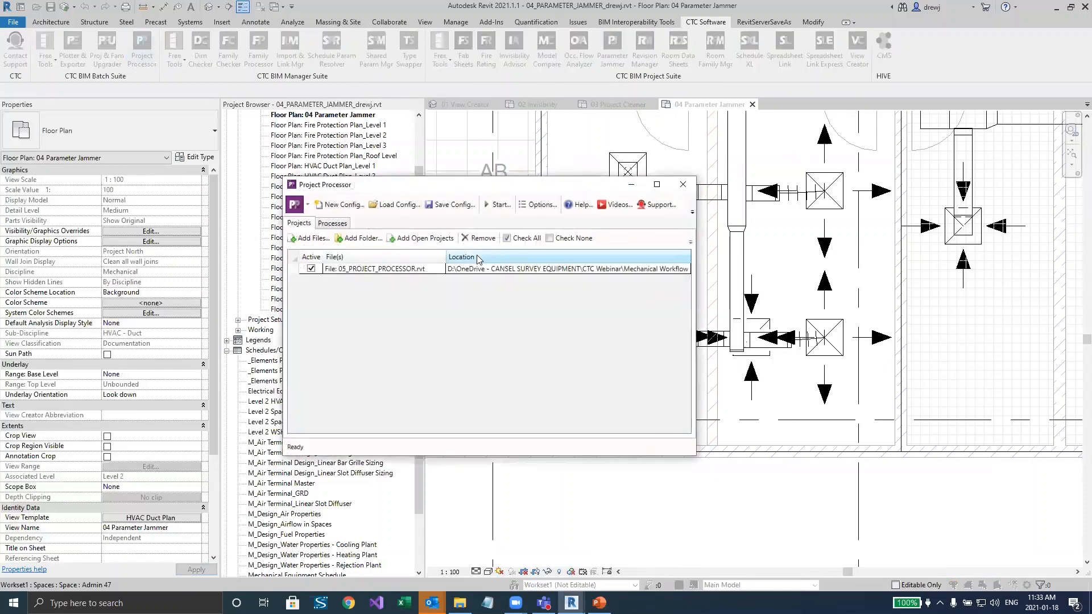
{"action": "left_click", "coordinate": [492, 206]}
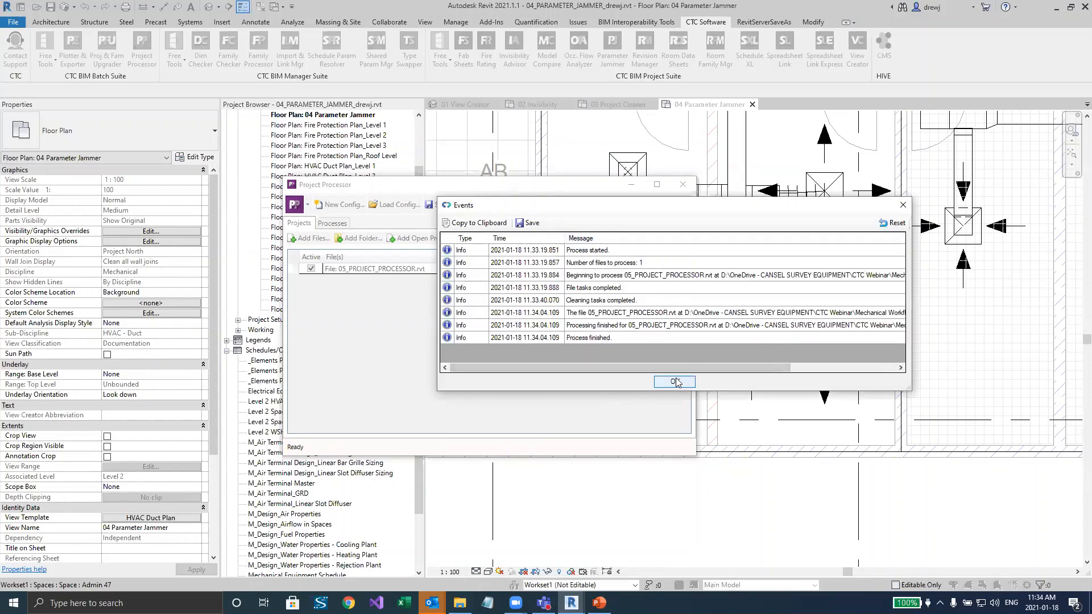
{"action": "left_click", "coordinate": [675, 382]}
{"action": "left_click", "coordinate": [683, 184]}
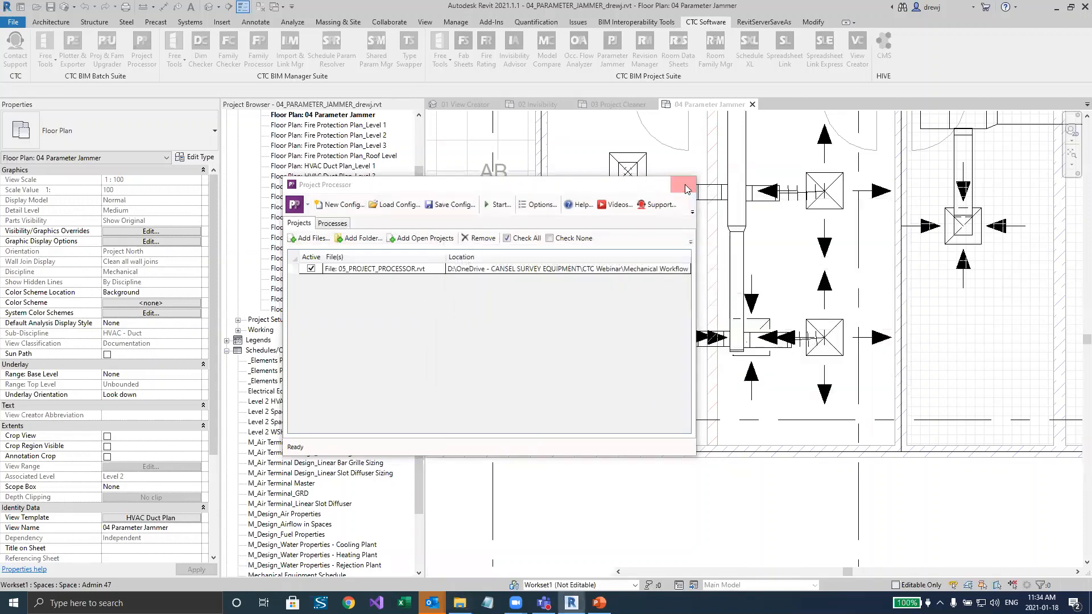
Open 05_PROJECT_PROCESSOR.rvt from CTC Webinar's Mechanical Workflow folder, accepting the warnings and ignoring unresolved references
{"action": "left_click", "coordinate": [38, 8]}
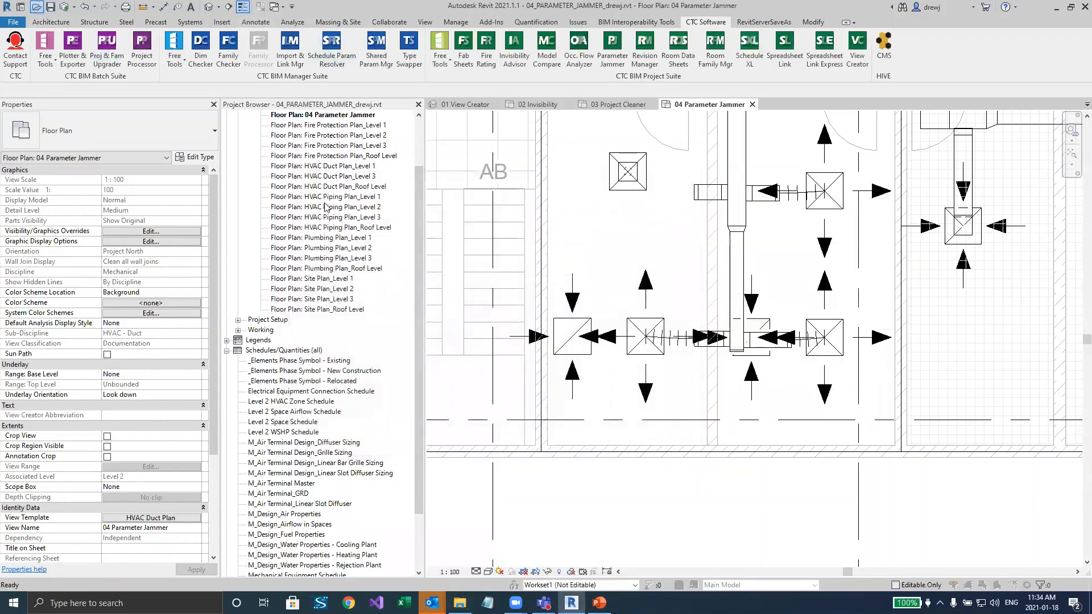
{"action": "left_click", "coordinate": [408, 180]}
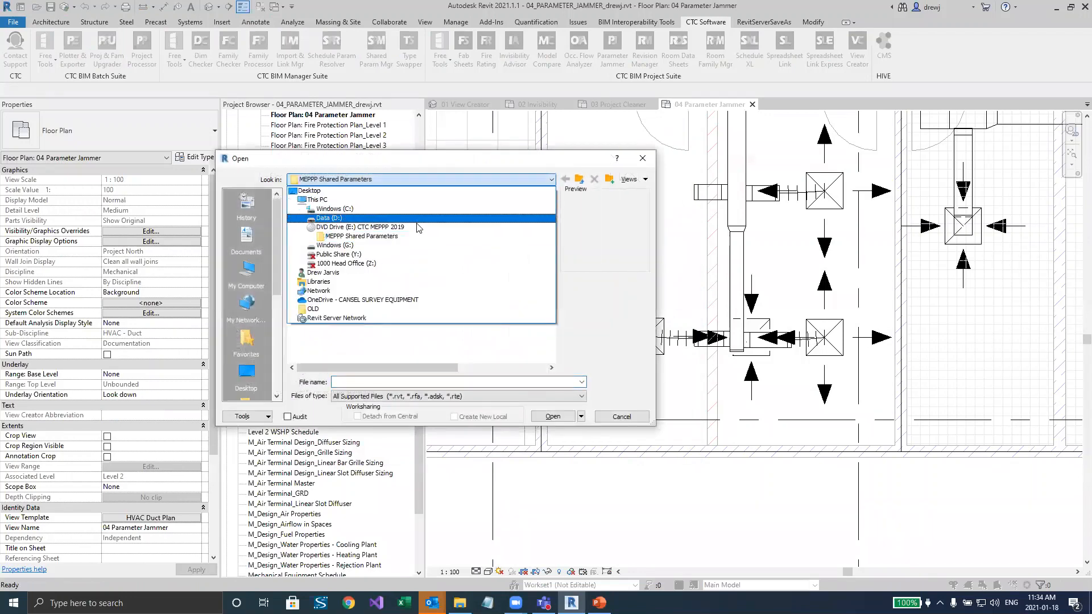
{"action": "left_click", "coordinate": [414, 301]}
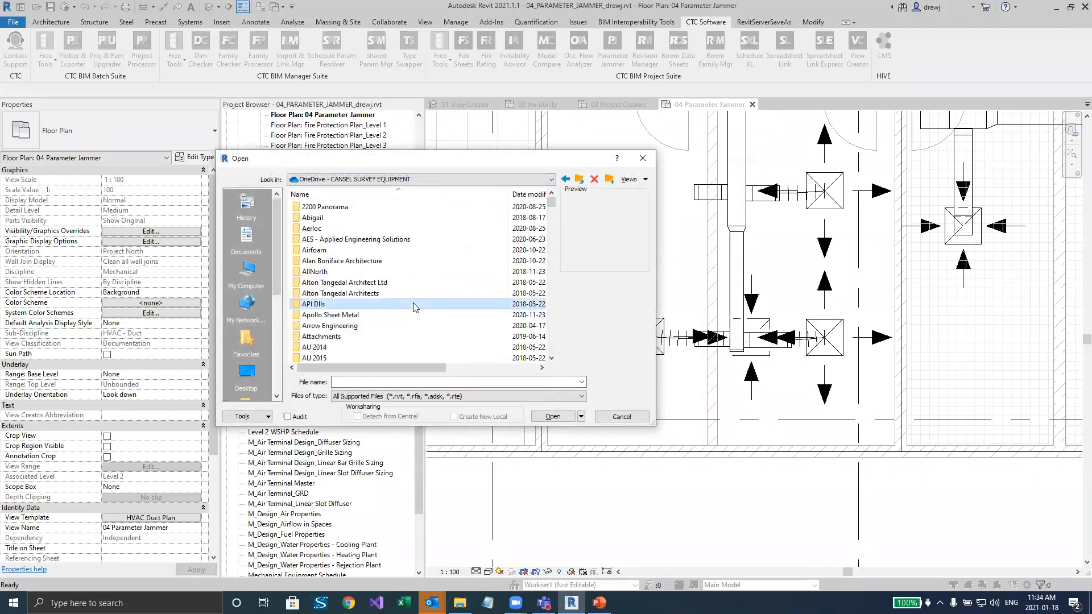
{"action": "scroll", "coordinate": [413, 307], "scroll_direction": "down", "scroll_amount": 5}
{"action": "left_click", "coordinate": [357, 228]}
{"action": "double_click", "coordinate": [357, 228]}
{"action": "double_click", "coordinate": [357, 228]}
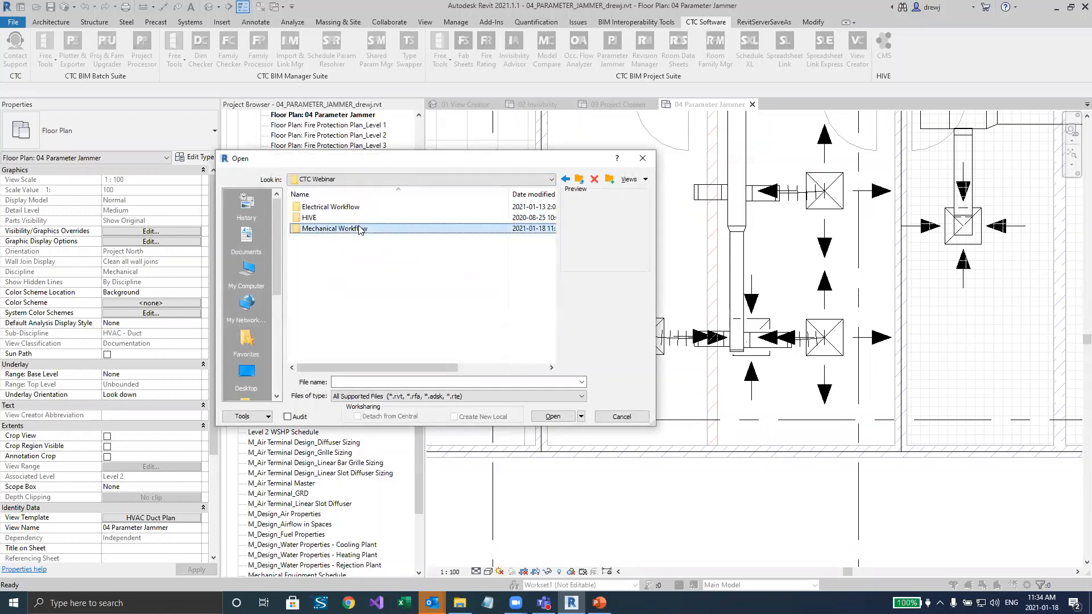
{"action": "double_click", "coordinate": [366, 357]}
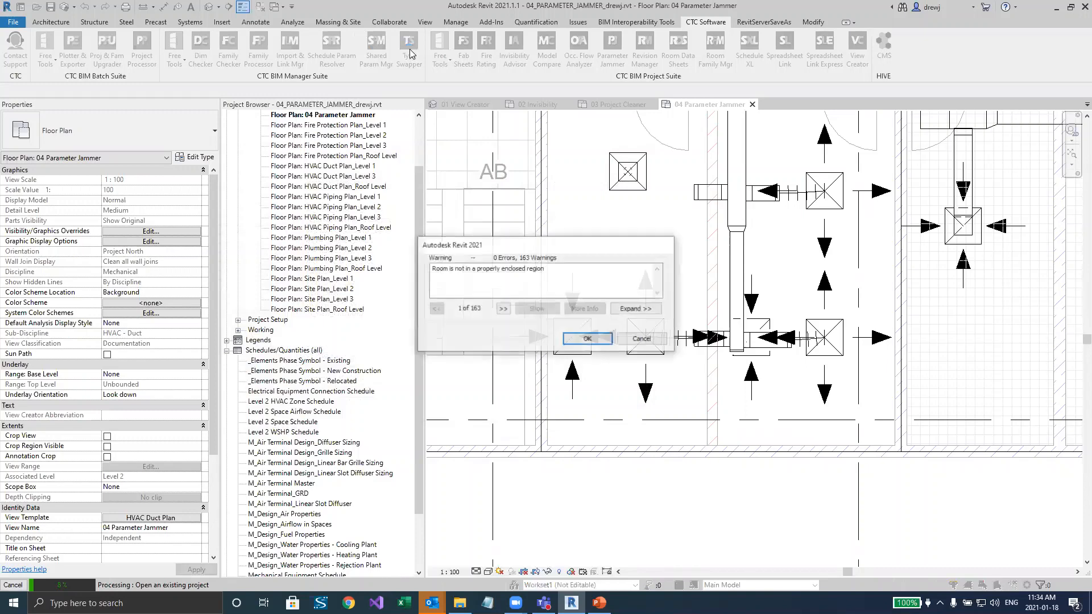
{"action": "left_click", "coordinate": [592, 338]}
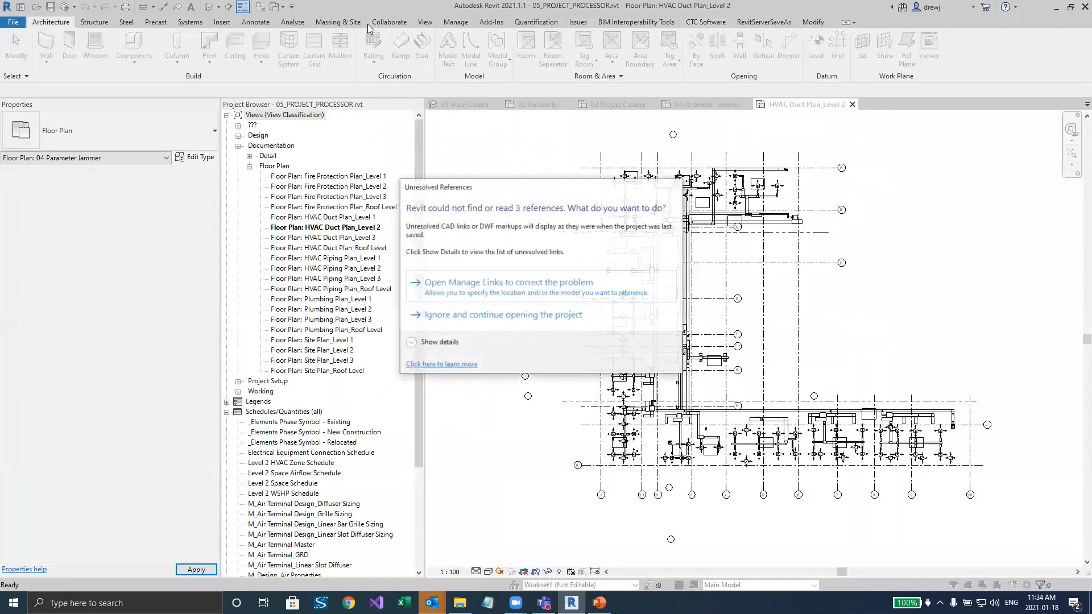
{"action": "left_click", "coordinate": [485, 317]}
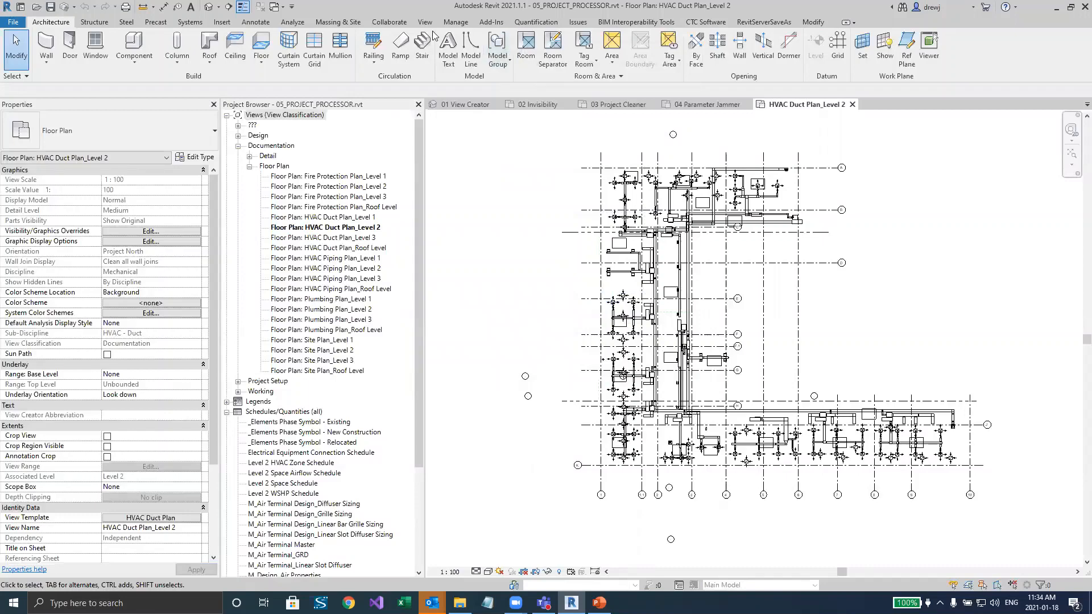
Examine the project's line patterns list for remaining imported patterns, and close it without changes
{"action": "left_click", "coordinate": [456, 23]}
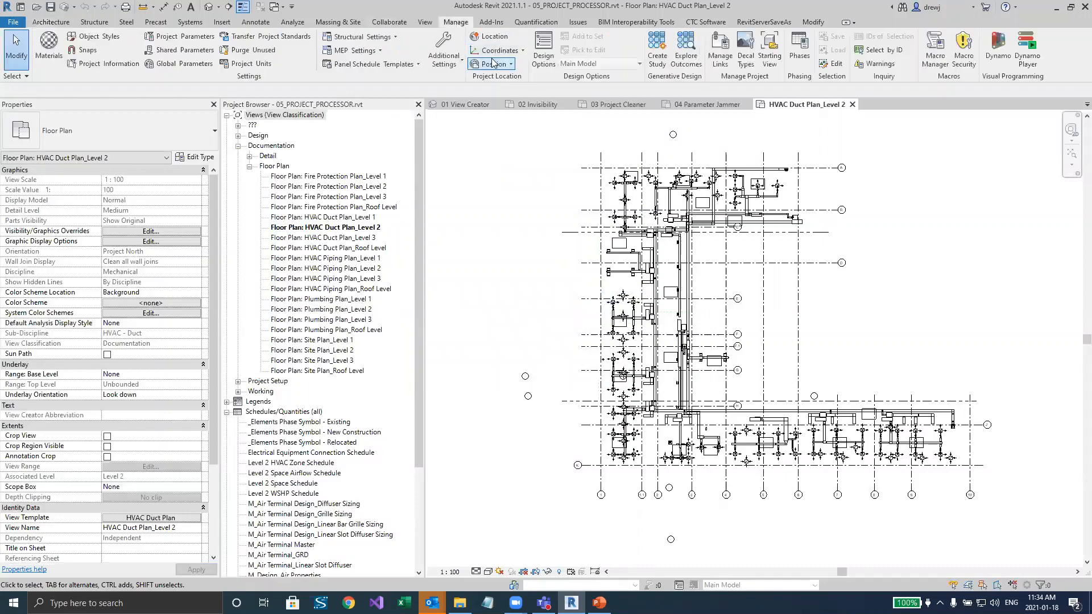
{"action": "left_click", "coordinate": [447, 57]}
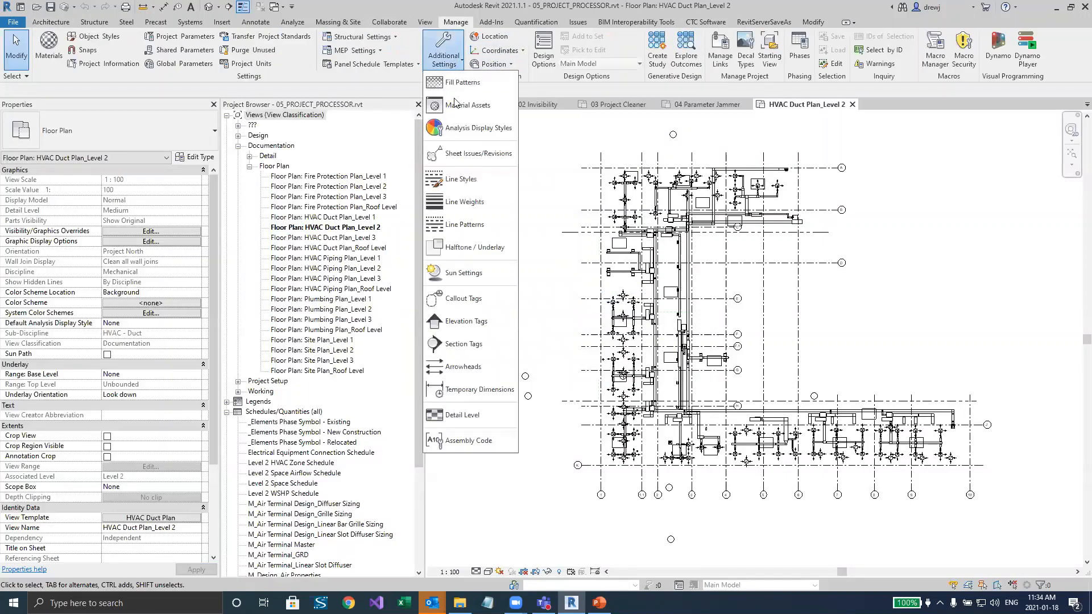
{"action": "left_click", "coordinate": [465, 226]}
{"action": "left_click", "coordinate": [489, 316]}
{"action": "scroll", "coordinate": [490, 322], "scroll_direction": "down", "scroll_amount": 7}
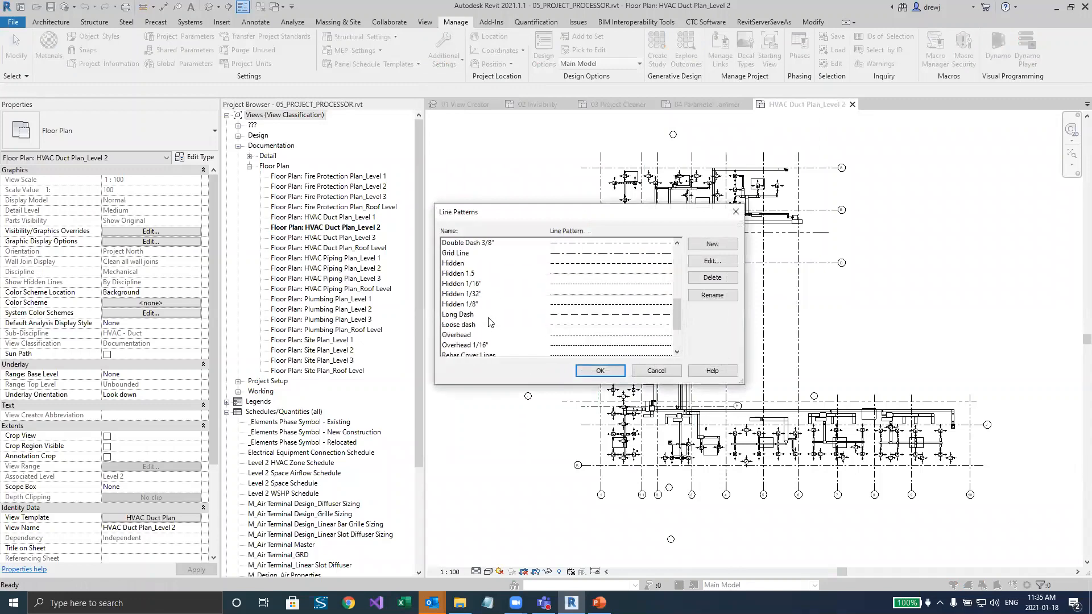
{"action": "scroll", "coordinate": [491, 323], "scroll_direction": "up", "scroll_amount": 1}
{"action": "left_click", "coordinate": [657, 371]}
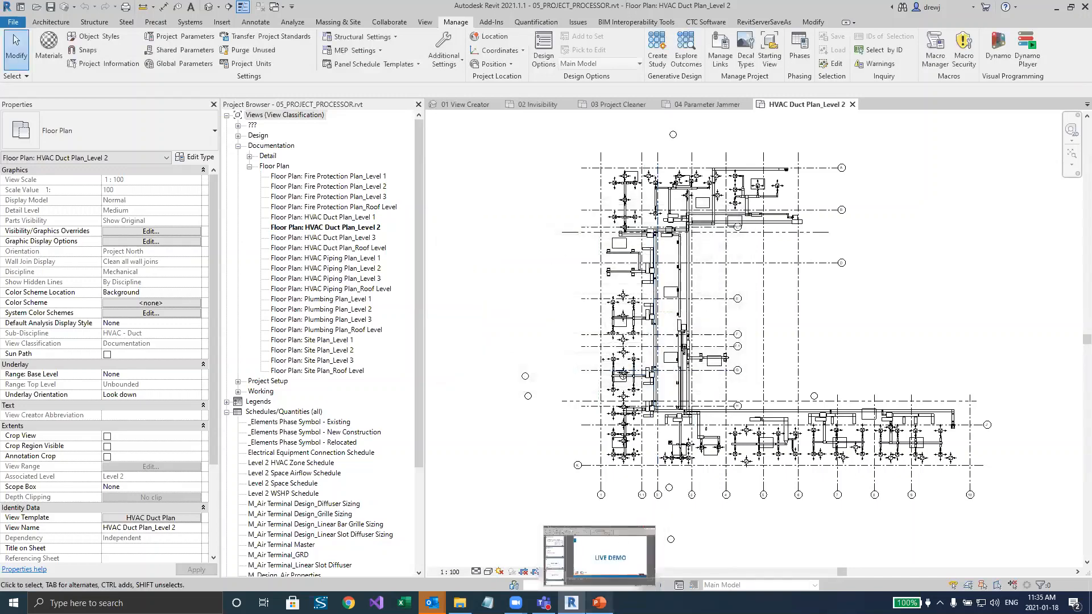
Switch to PowerPoint, start the slide show, swap presenter view with the slide show, and advance to the Questions slide
{"action": "left_click", "coordinate": [600, 603]}
{"action": "left_click", "coordinate": [54, 60]}
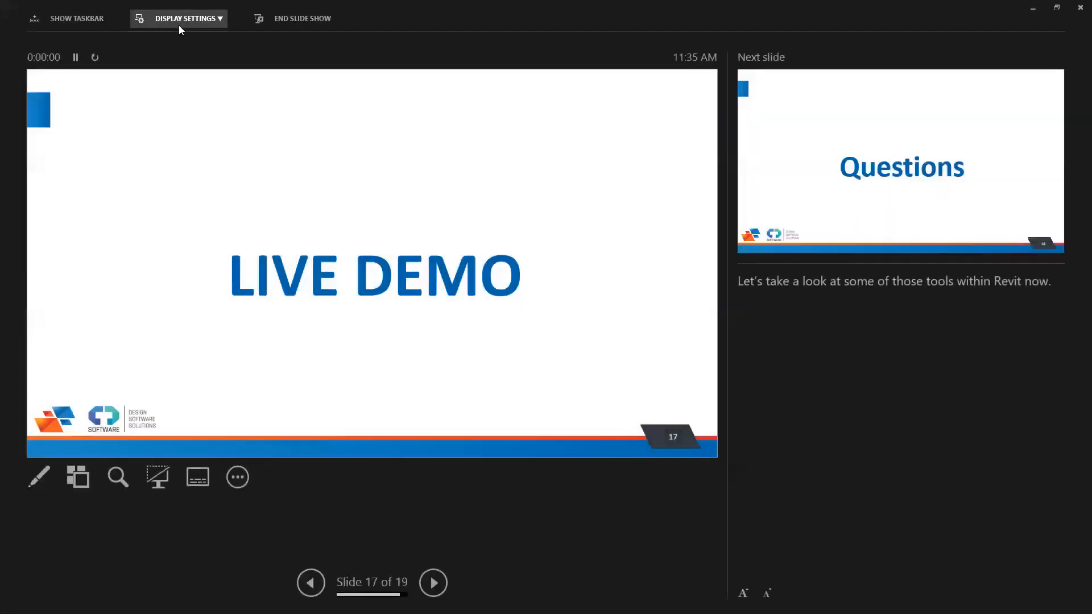
{"action": "left_click", "coordinate": [180, 22]}
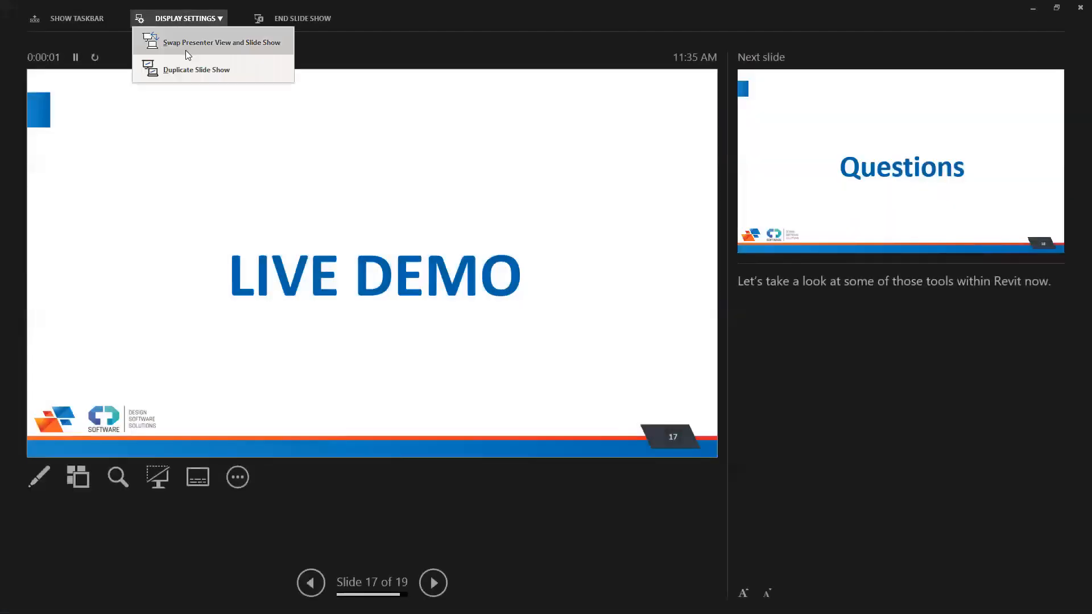
{"action": "left_click", "coordinate": [185, 51]}
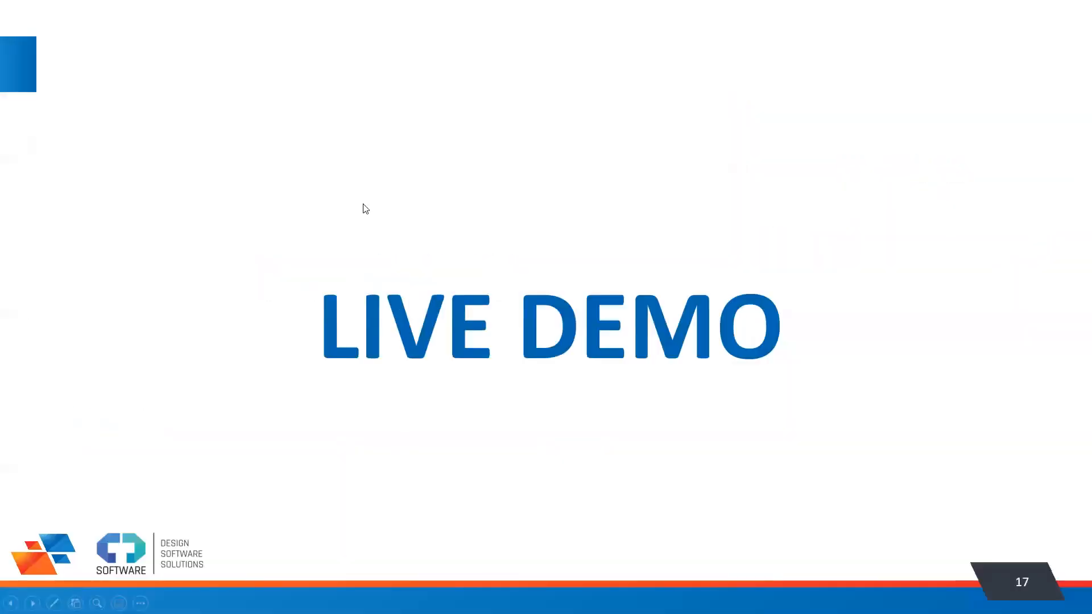
{"action": "left_click", "coordinate": [883, 384]}
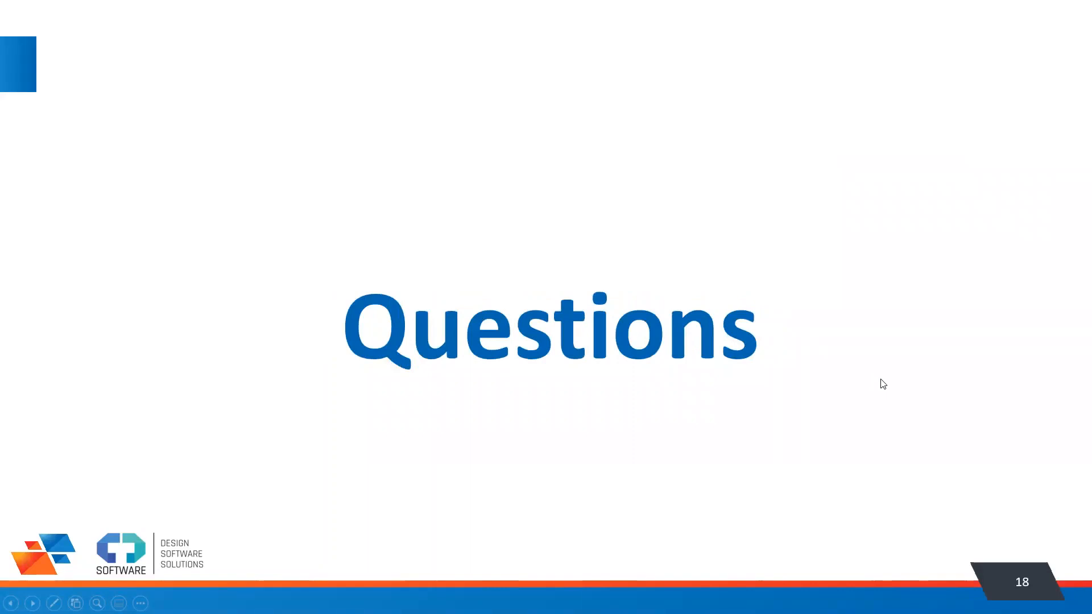